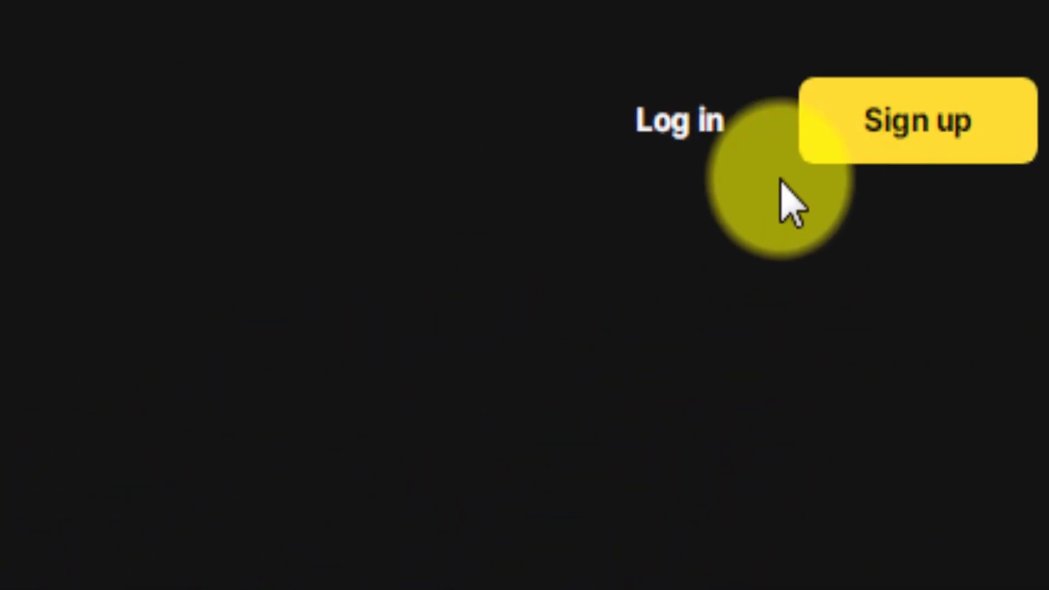
Log in to Stylar with Google and create a new untitled project with a 1:1 canvas of 1536 × 1536
{"action": "left_click", "coordinate": [720, 130]}
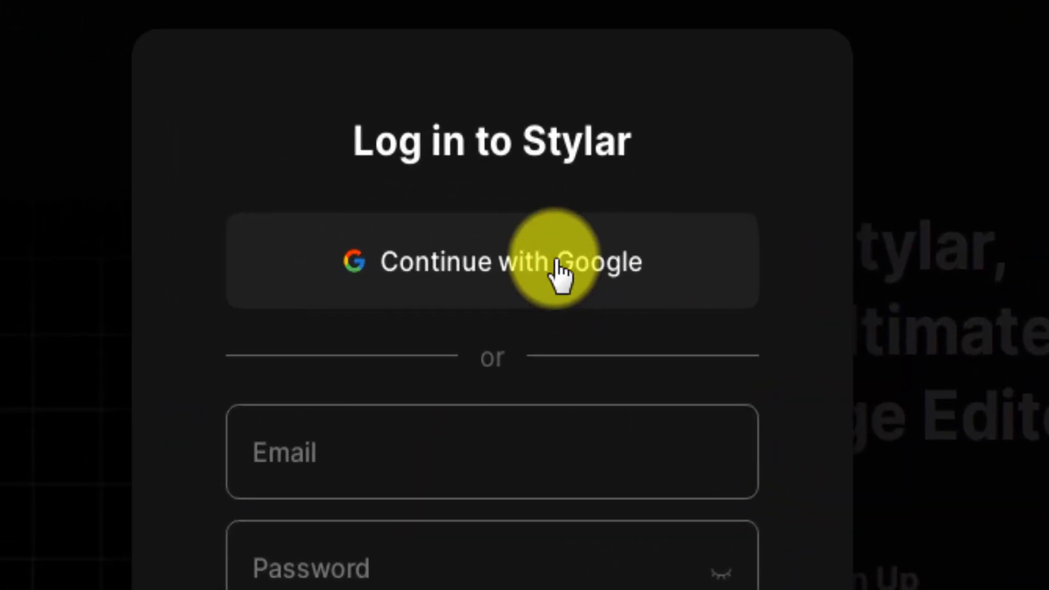
{"action": "left_click", "coordinate": [553, 243]}
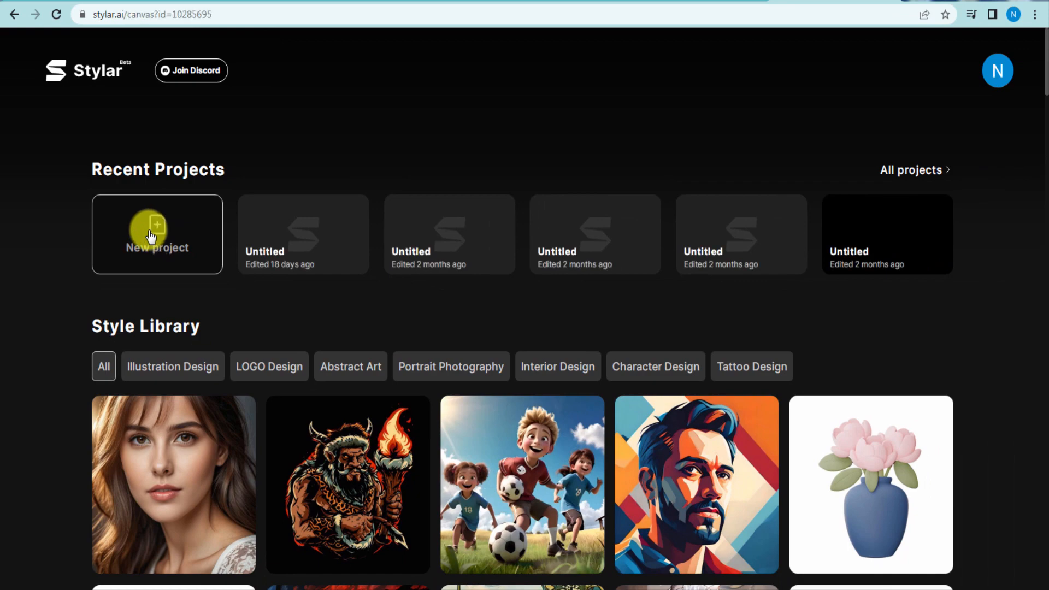
{"action": "left_click", "coordinate": [151, 236]}
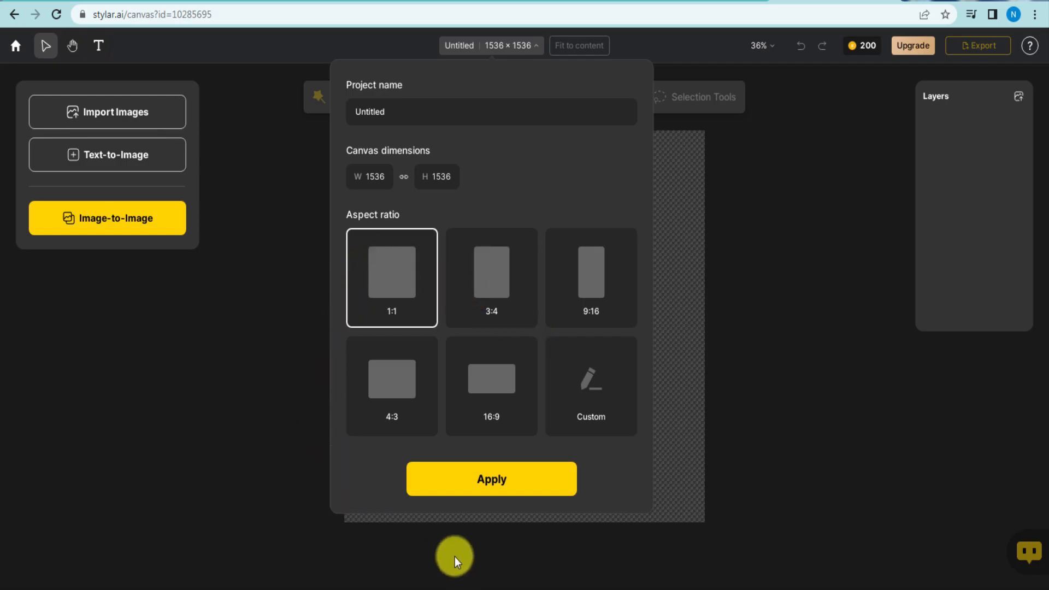
{"action": "left_click", "coordinate": [517, 490]}
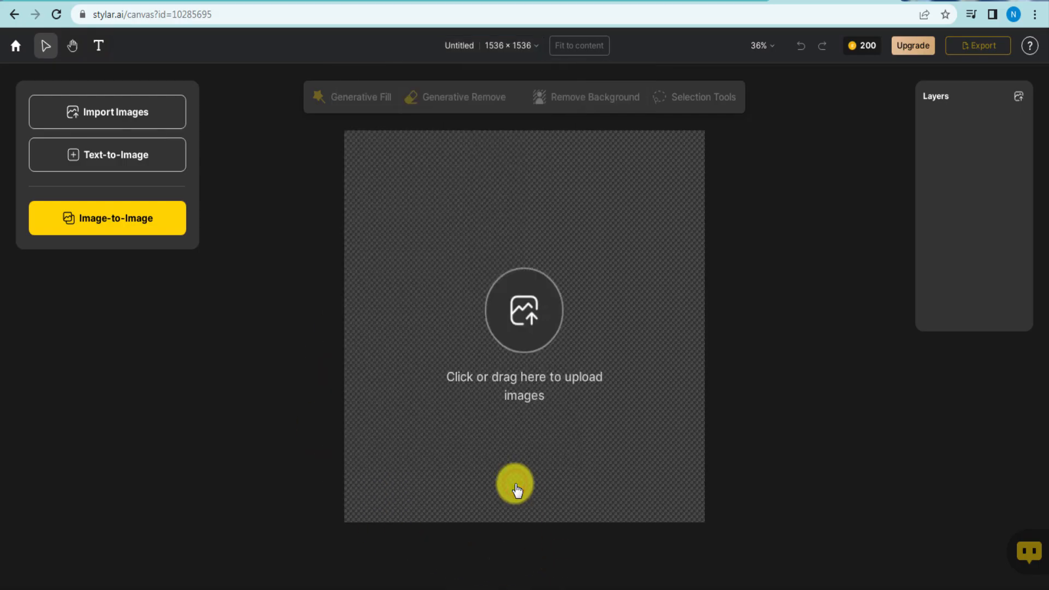
Upload the Nisar Tech Navigator logo image and enlarge it to cover most of the canvas, leaving a margin around it
{"action": "left_click", "coordinate": [538, 316]}
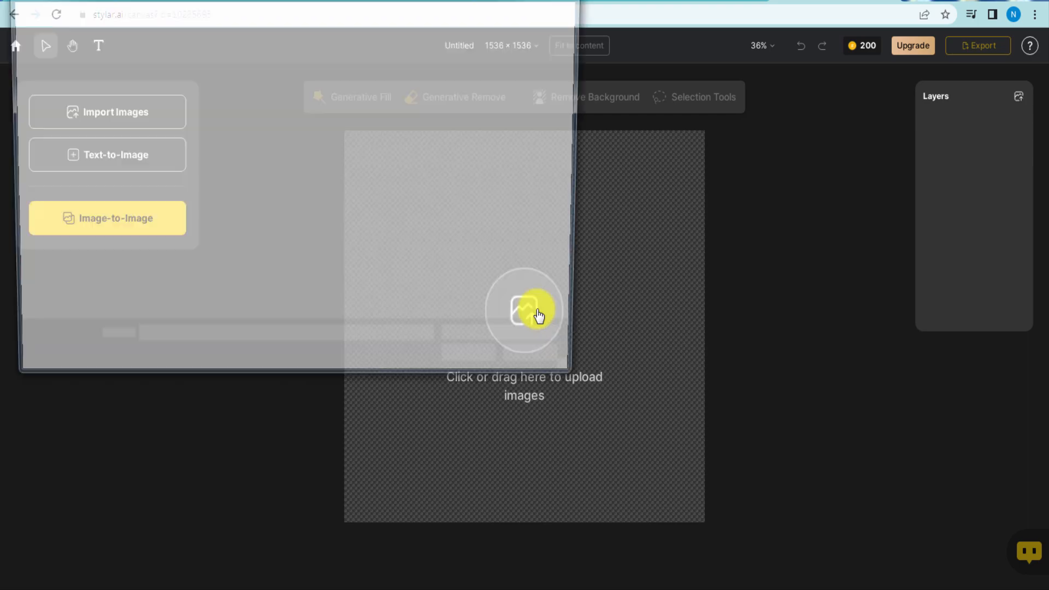
{"action": "key", "text": "Return"}
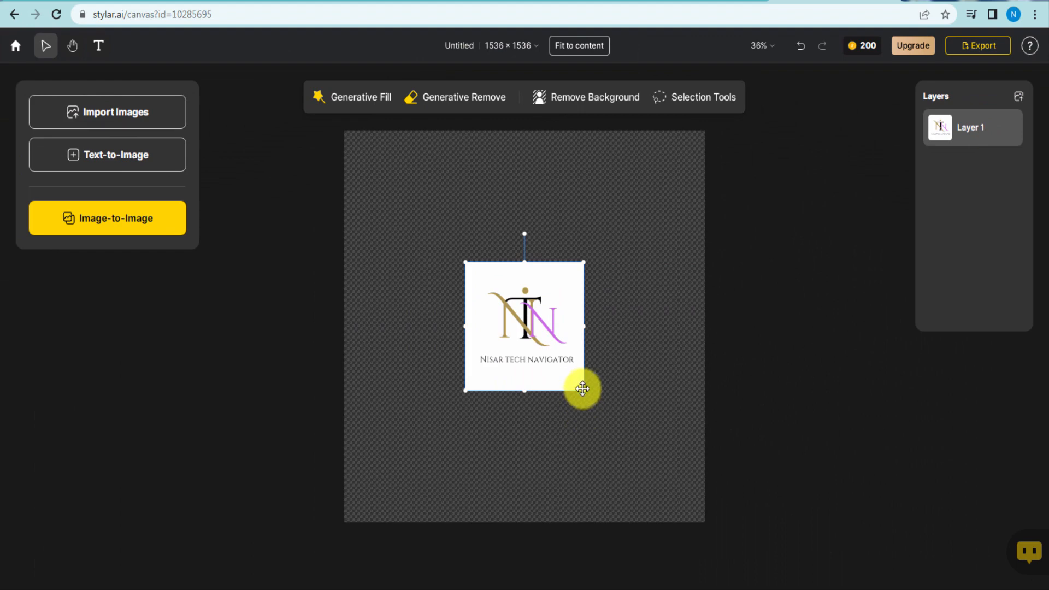
{"action": "left_click_drag", "start_coordinate": [583, 389], "coordinate": [600, 411]}
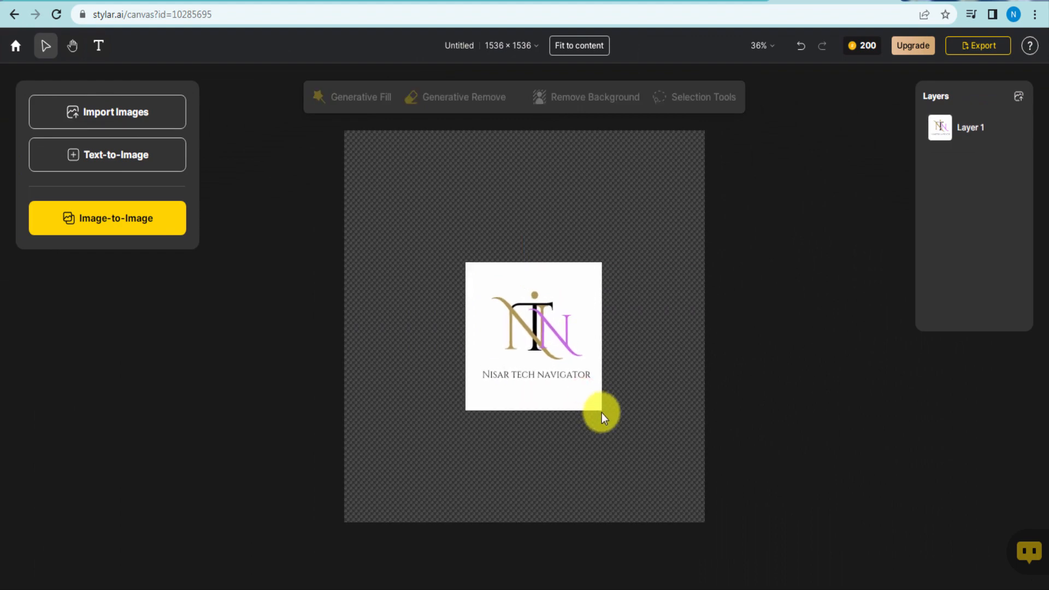
{"action": "left_click", "coordinate": [581, 376]}
{"action": "left_click_drag", "start_coordinate": [541, 356], "coordinate": [535, 333]}
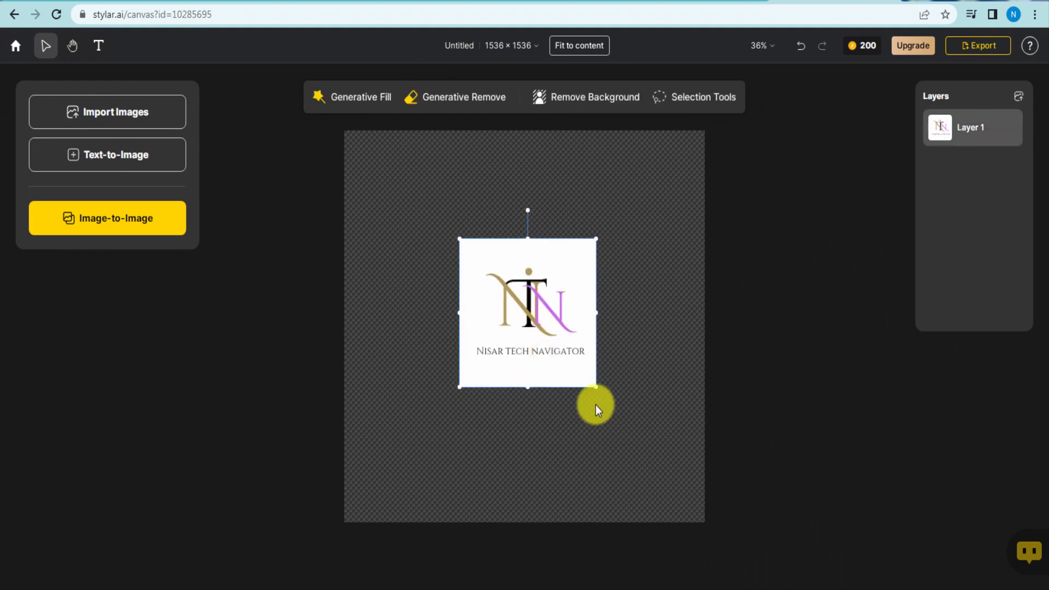
{"action": "left_click_drag", "start_coordinate": [594, 387], "coordinate": [711, 493]}
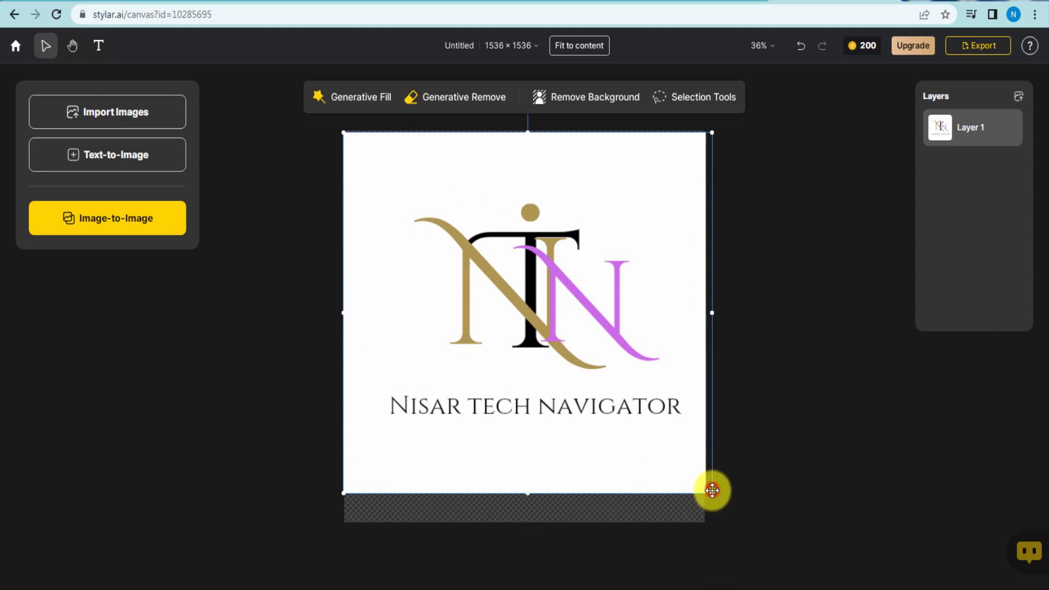
{"action": "left_click_drag", "start_coordinate": [712, 495], "coordinate": [672, 457]}
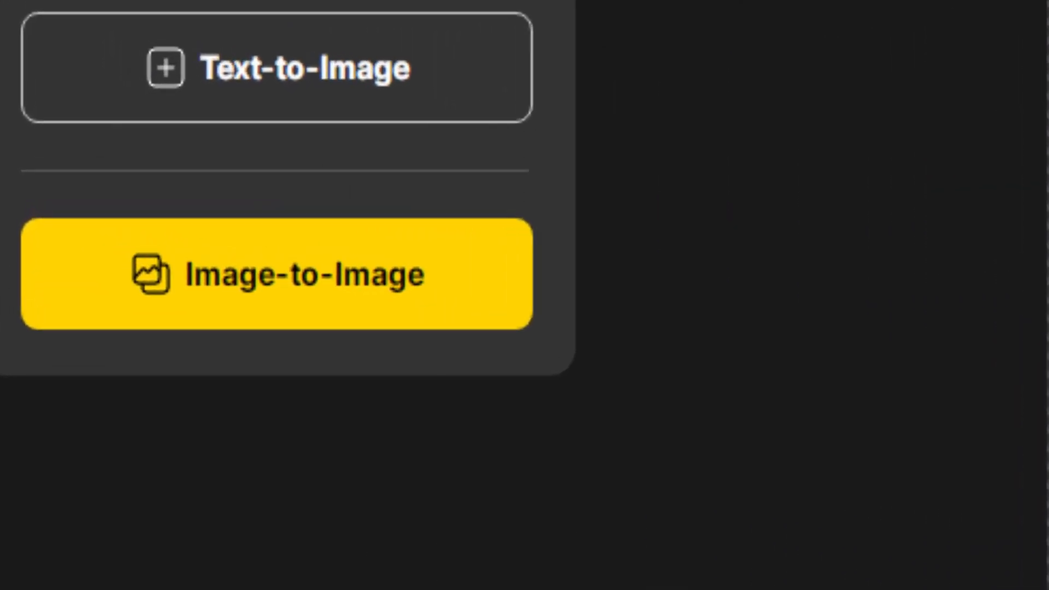
Generate restyled versions of the logo with Image-to-Image using the Gothic Punk style
{"action": "left_click", "coordinate": [242, 281]}
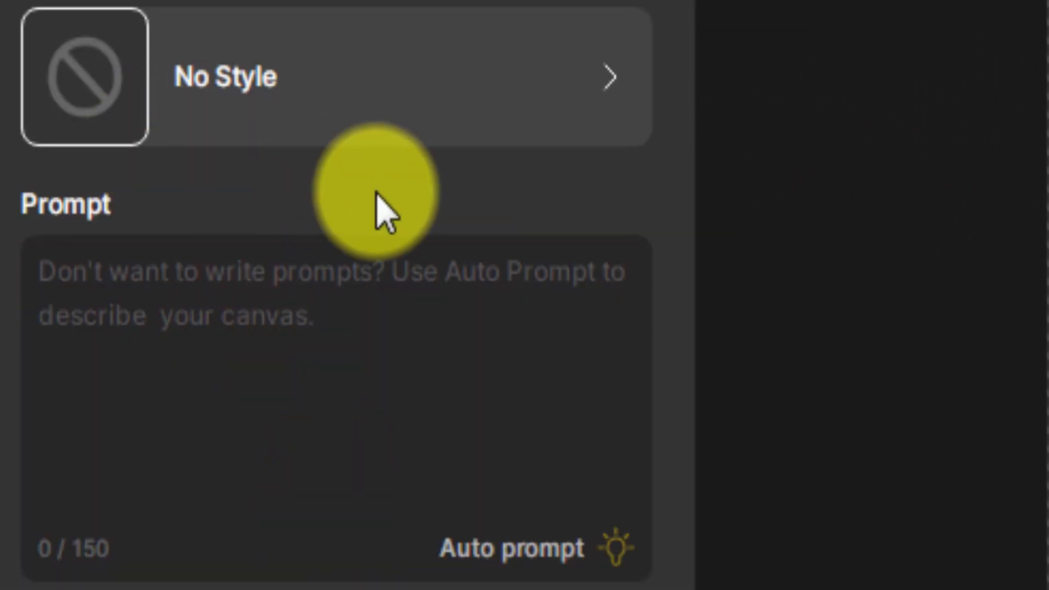
{"action": "left_click", "coordinate": [337, 73]}
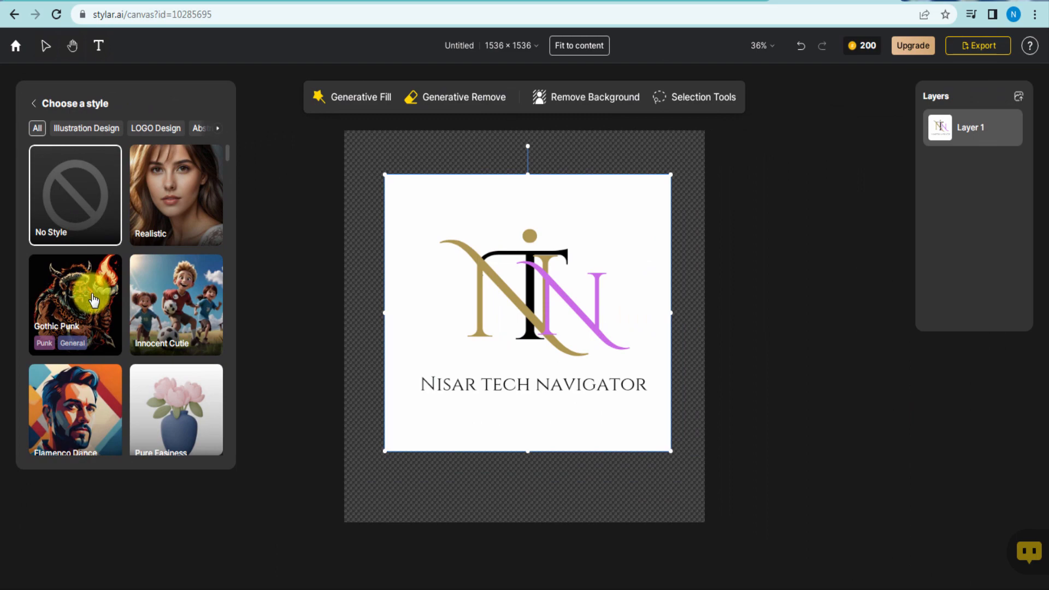
{"action": "left_click", "coordinate": [92, 298]}
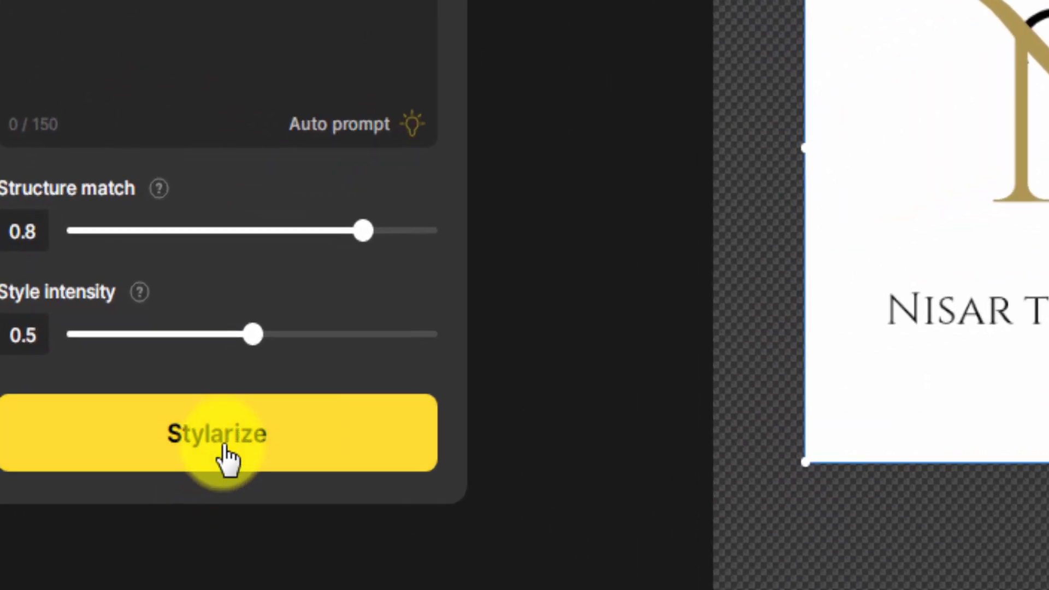
{"action": "left_click", "coordinate": [134, 448]}
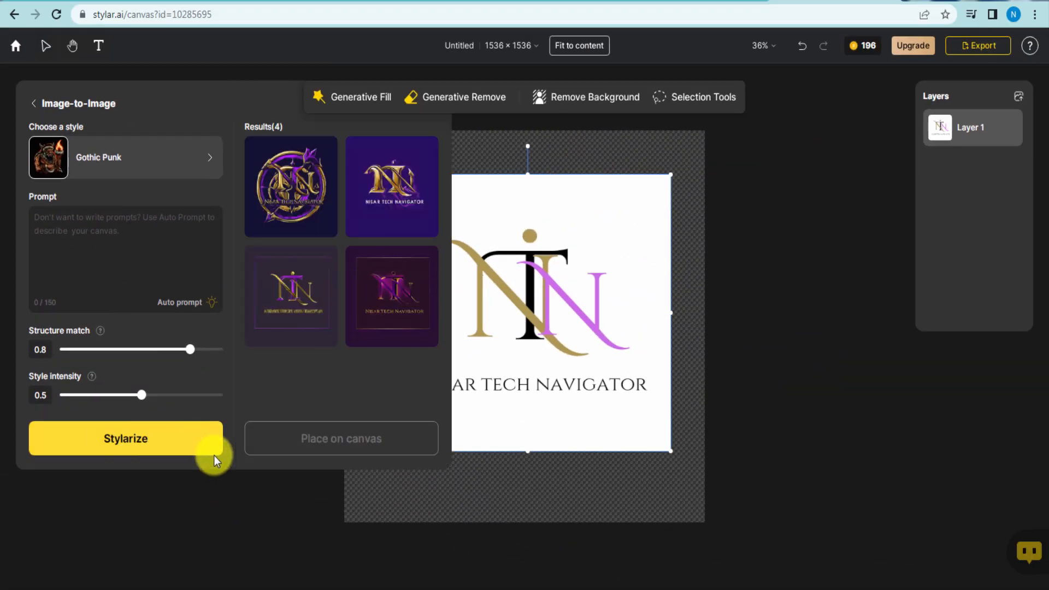
Select all four generated Gothic Punk logo results and place them on the canvas
{"action": "mouse_move", "coordinate": [282, 196]}
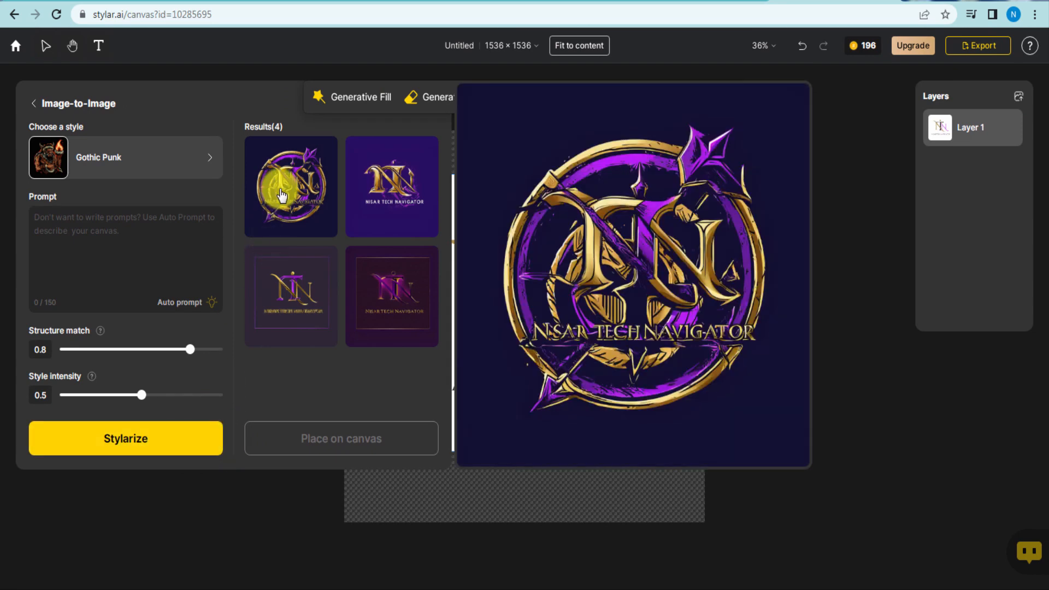
{"action": "mouse_move", "coordinate": [389, 194]}
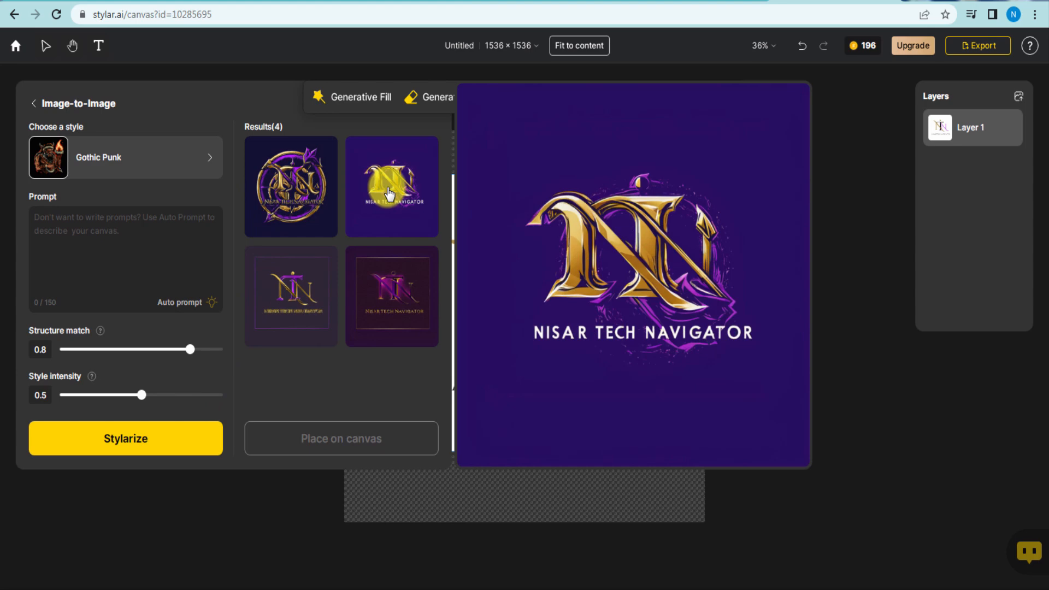
{"action": "mouse_move", "coordinate": [311, 283]}
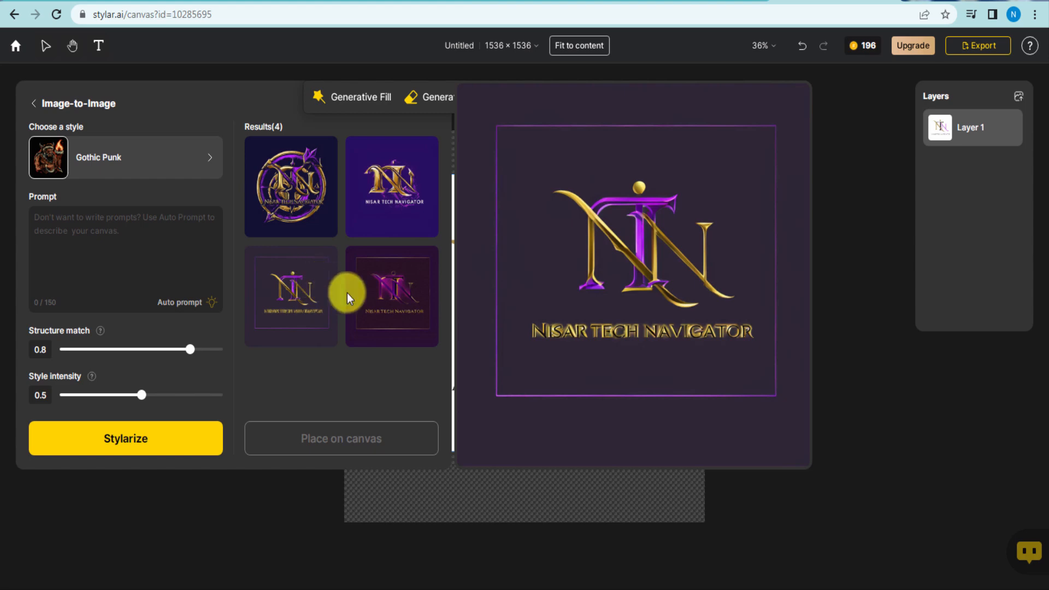
{"action": "left_click", "coordinate": [385, 297]}
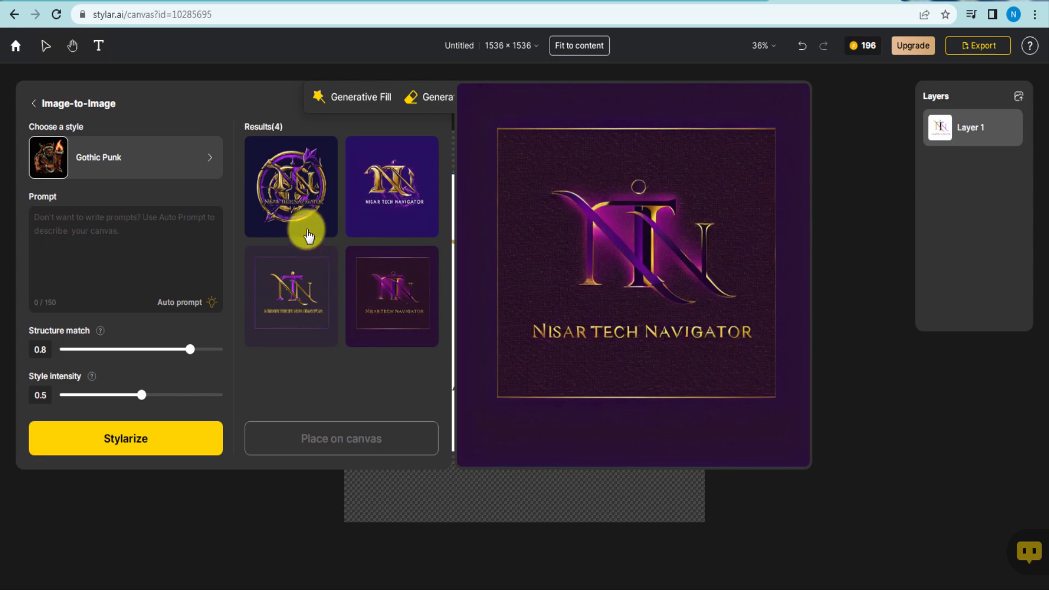
{"action": "left_click", "coordinate": [274, 193]}
{"action": "left_click", "coordinate": [363, 192]}
{"action": "left_click", "coordinate": [309, 281]}
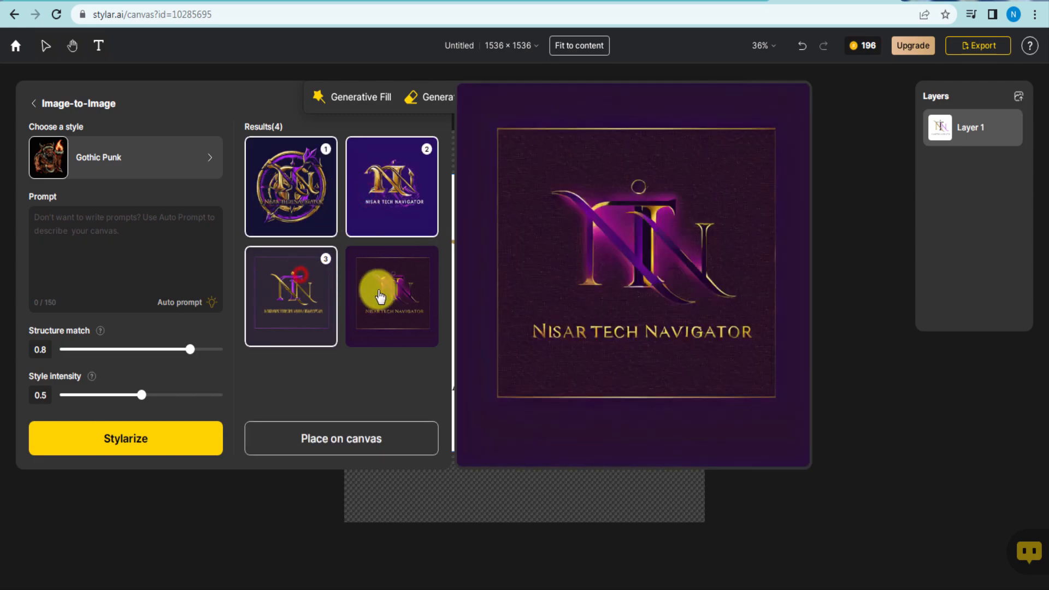
{"action": "left_click", "coordinate": [379, 294]}
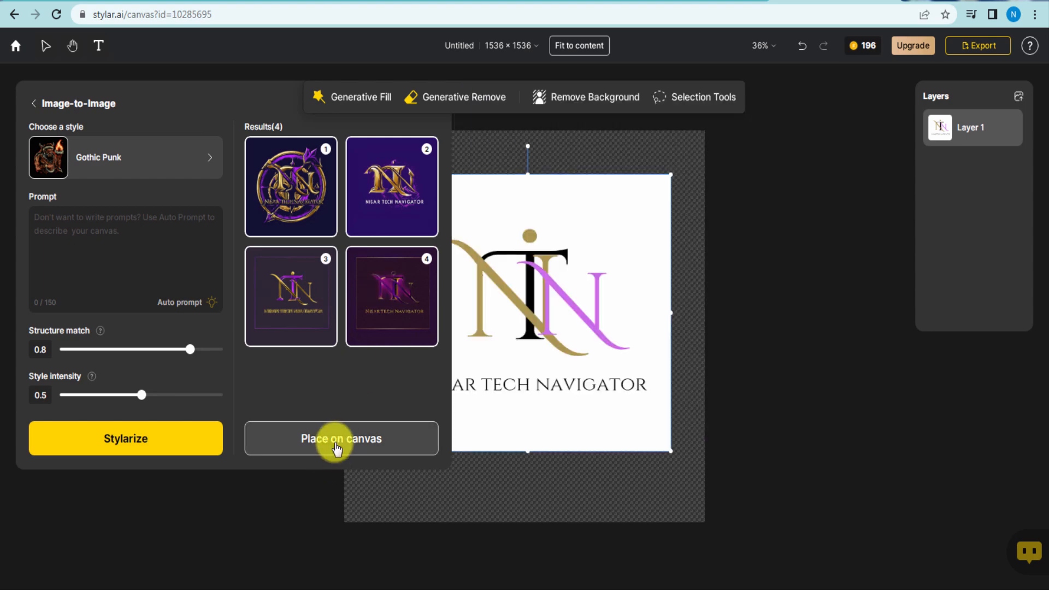
{"action": "left_click", "coordinate": [336, 446]}
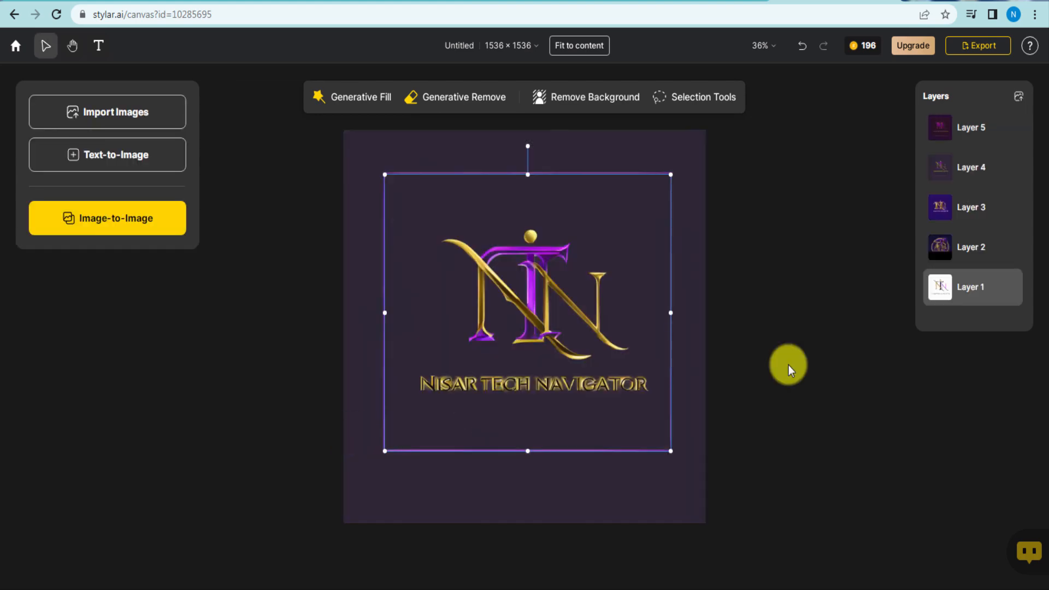
Hide Layers 5, 4, 3 and 2 so only the original logo on Layer 1 is shown
{"action": "left_click", "coordinate": [958, 288]}
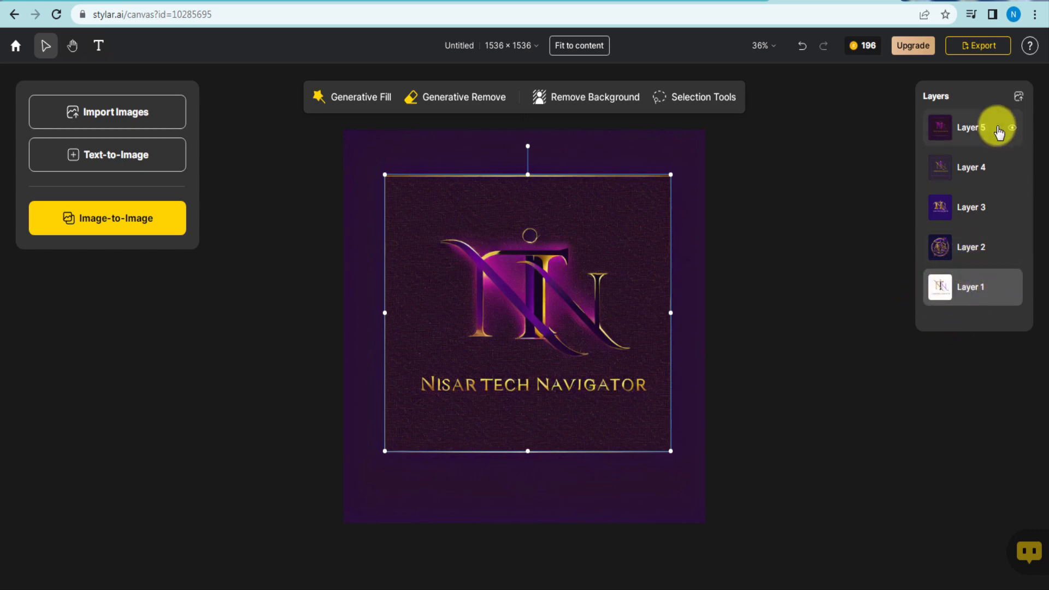
{"action": "left_click", "coordinate": [1010, 136]}
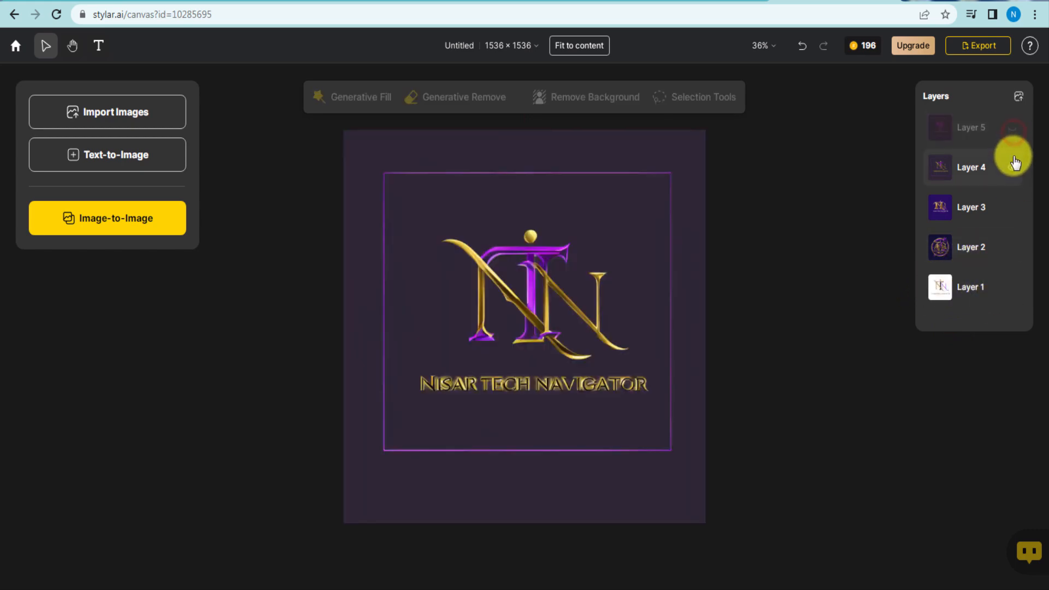
{"action": "left_click", "coordinate": [1012, 167]}
{"action": "left_click", "coordinate": [1012, 208]}
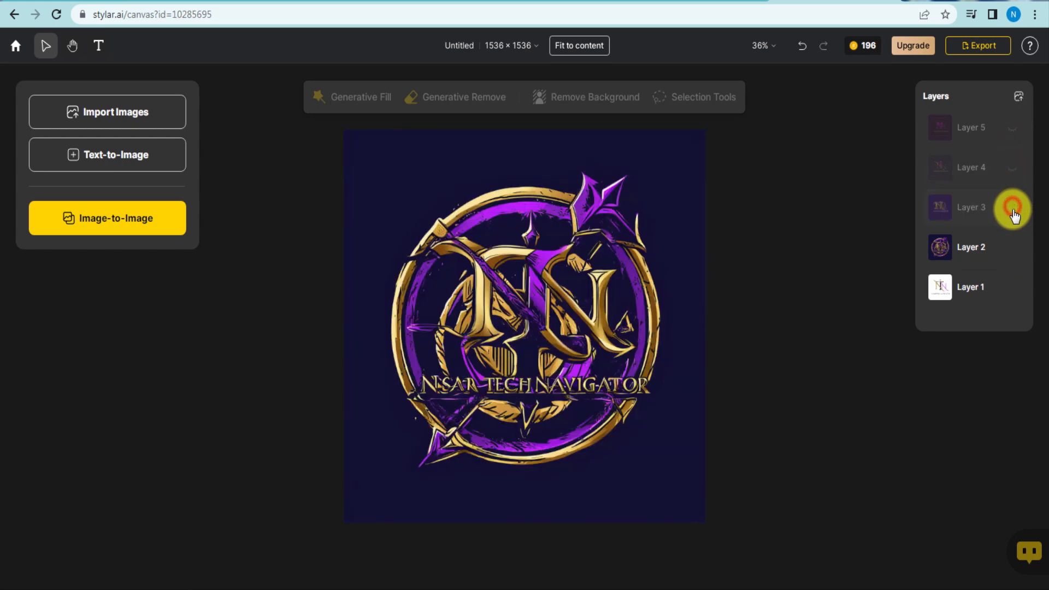
{"action": "left_click", "coordinate": [1011, 250]}
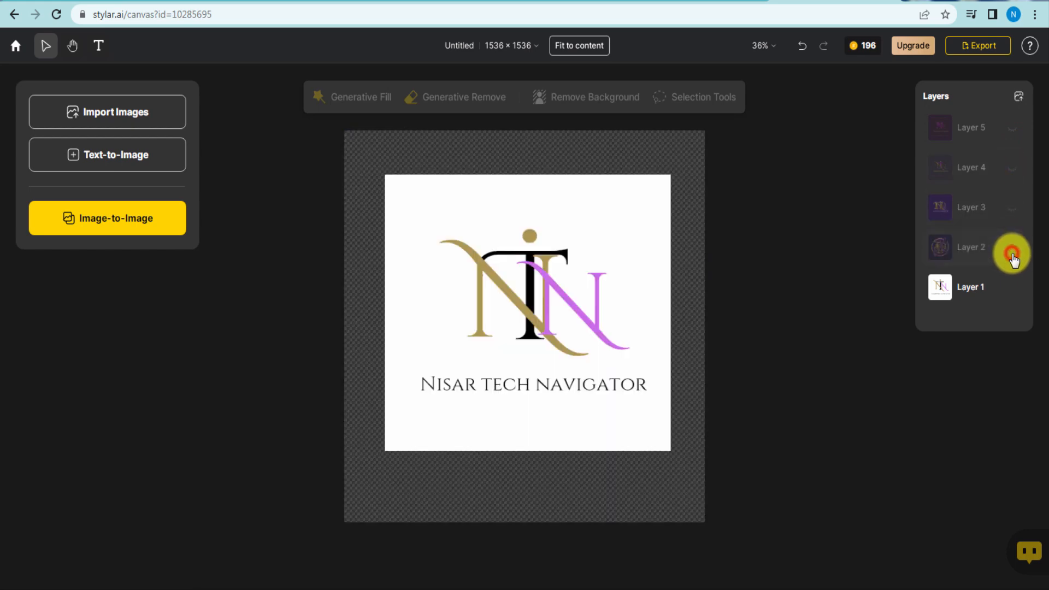
Generate restyled versions of the original logo on Layer 1 with Image-to-Image using the Expandicon style
{"action": "left_click", "coordinate": [965, 290]}
{"action": "left_click", "coordinate": [129, 228]}
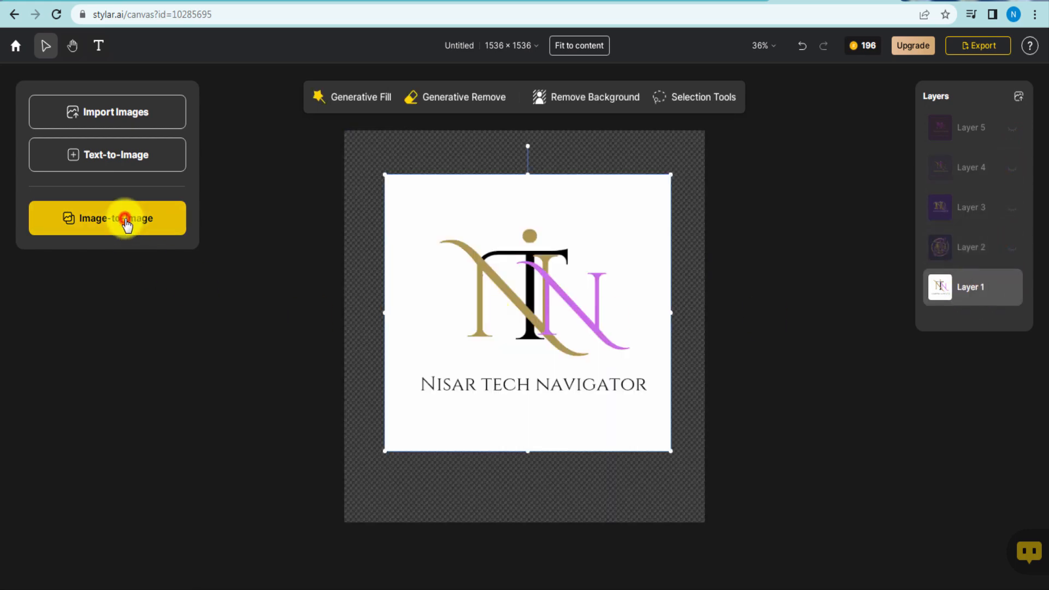
{"action": "left_click", "coordinate": [113, 158]}
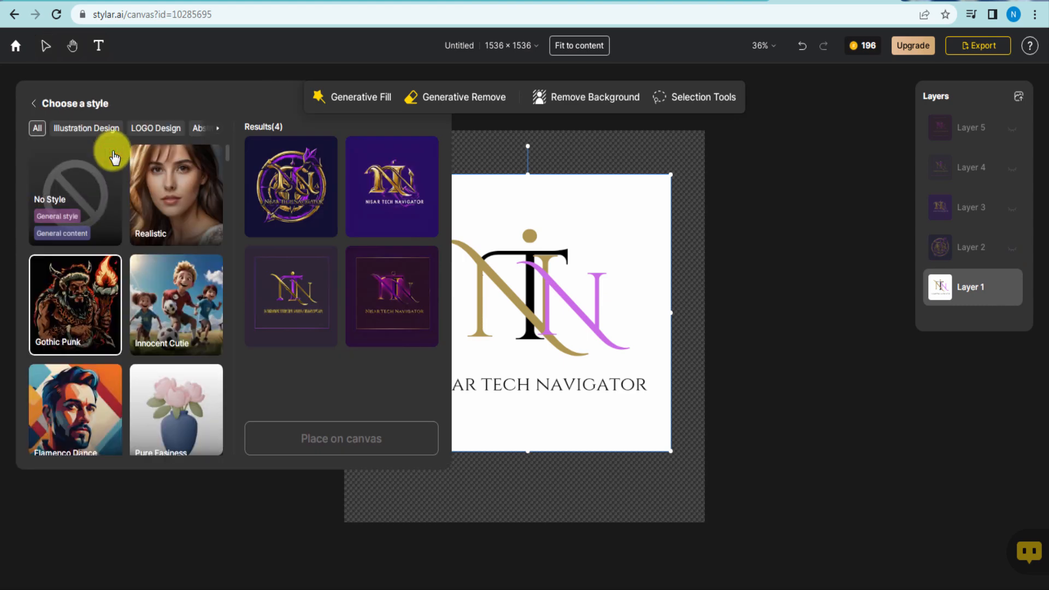
{"action": "scroll", "coordinate": [178, 323], "scroll_direction": "down", "scroll_amount": 1}
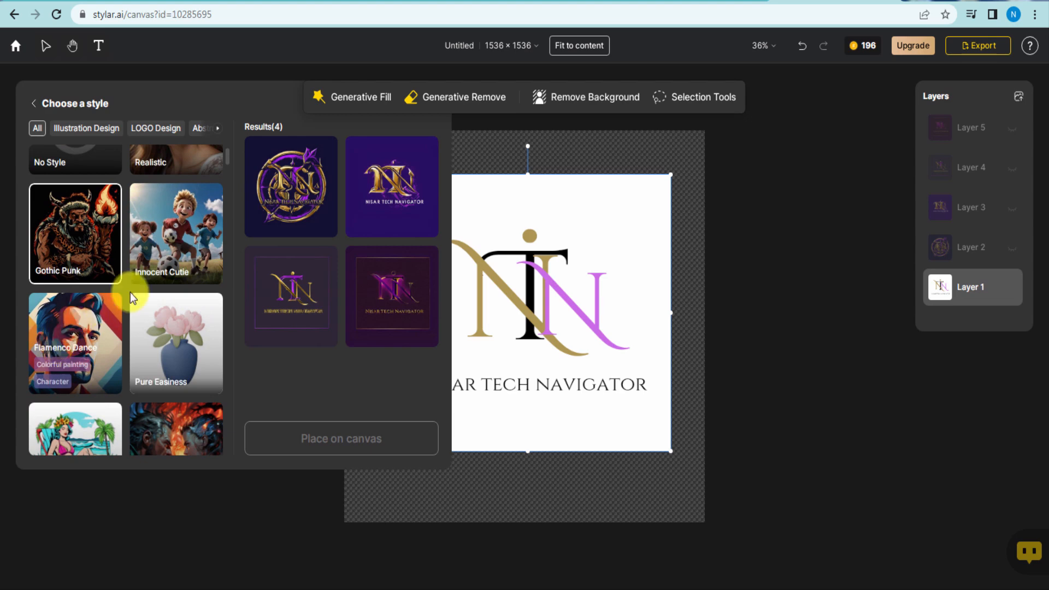
{"action": "scroll", "coordinate": [156, 286], "scroll_direction": "down", "scroll_amount": 1}
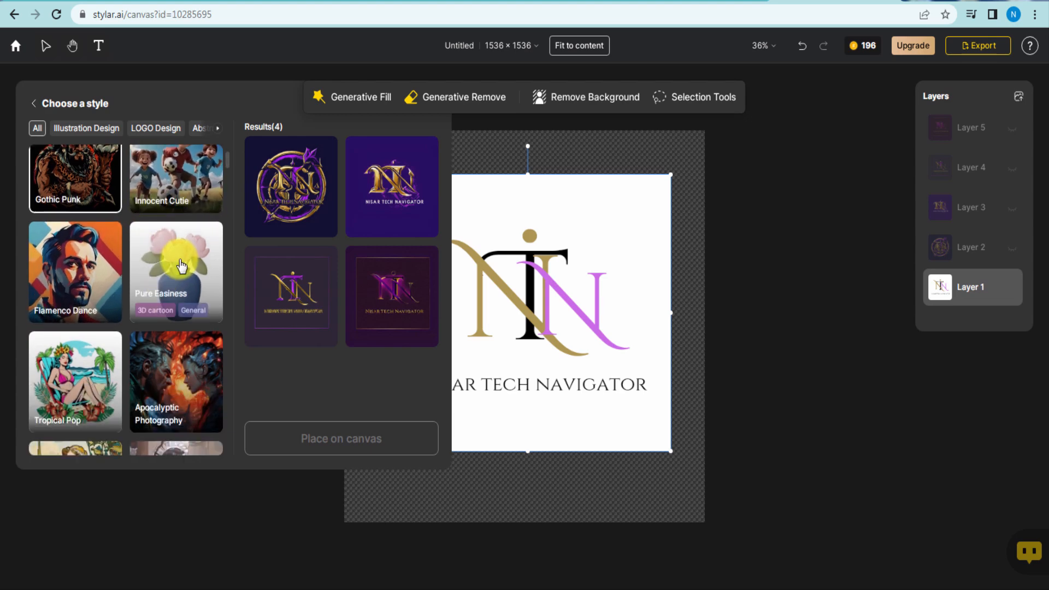
{"action": "scroll", "coordinate": [181, 266], "scroll_direction": "down", "scroll_amount": 5}
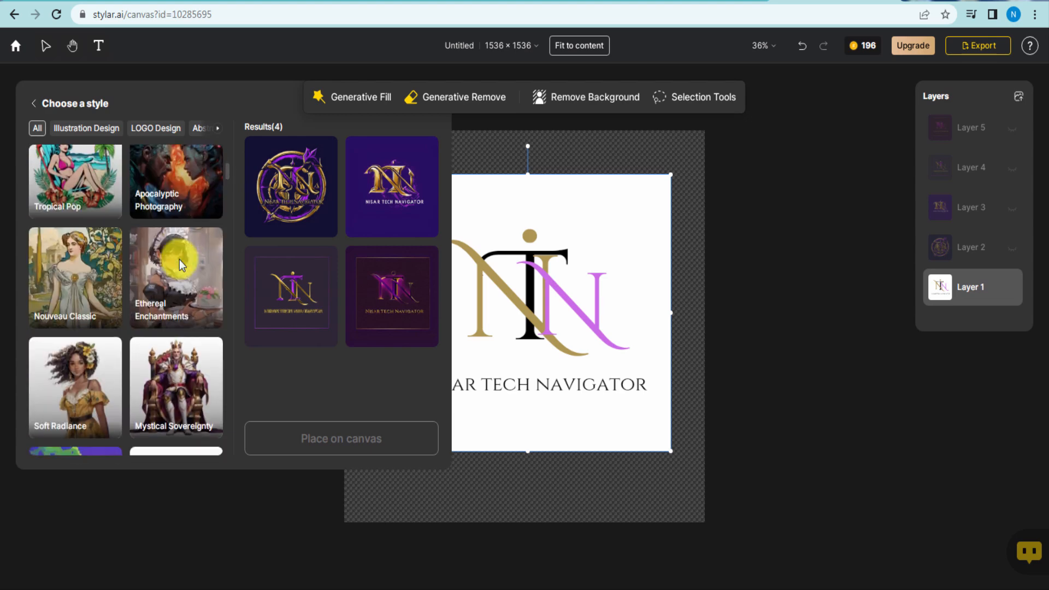
{"action": "scroll", "coordinate": [179, 260], "scroll_direction": "down", "scroll_amount": 1}
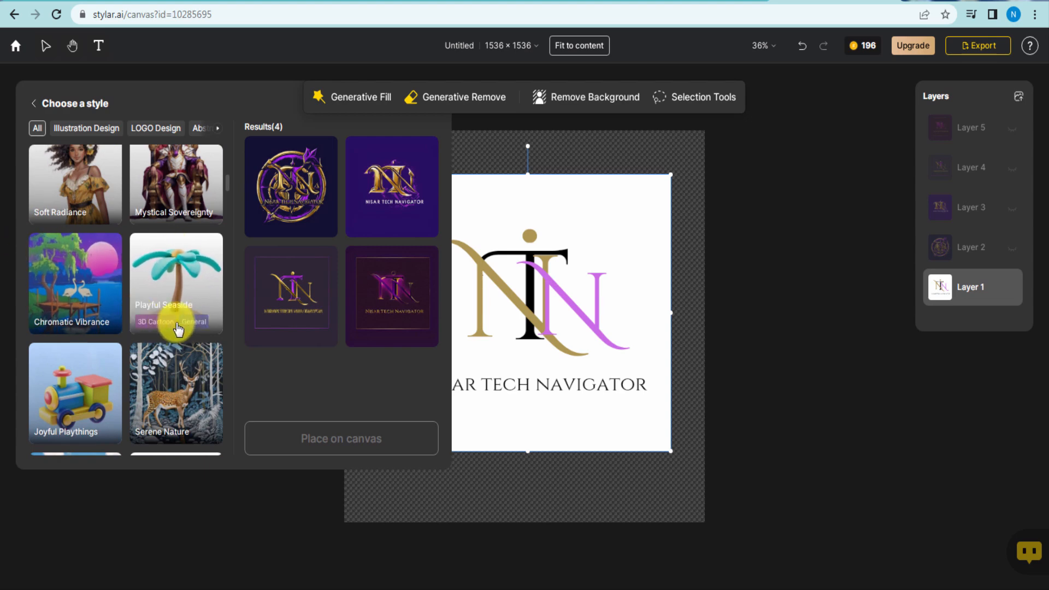
{"action": "scroll", "coordinate": [187, 282], "scroll_direction": "down", "scroll_amount": 2}
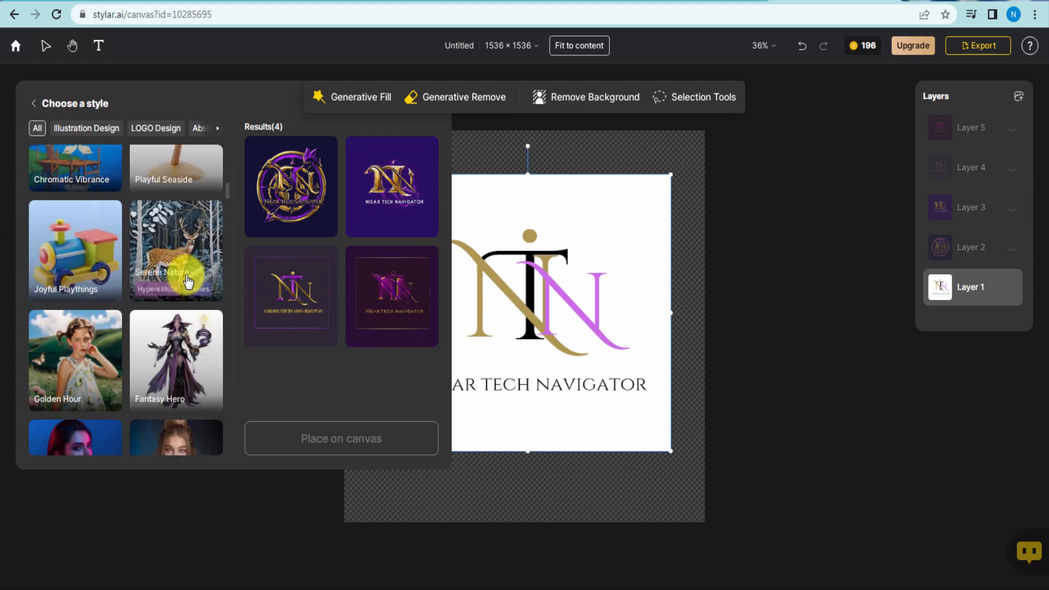
{"action": "scroll", "coordinate": [184, 292], "scroll_direction": "down", "scroll_amount": 5}
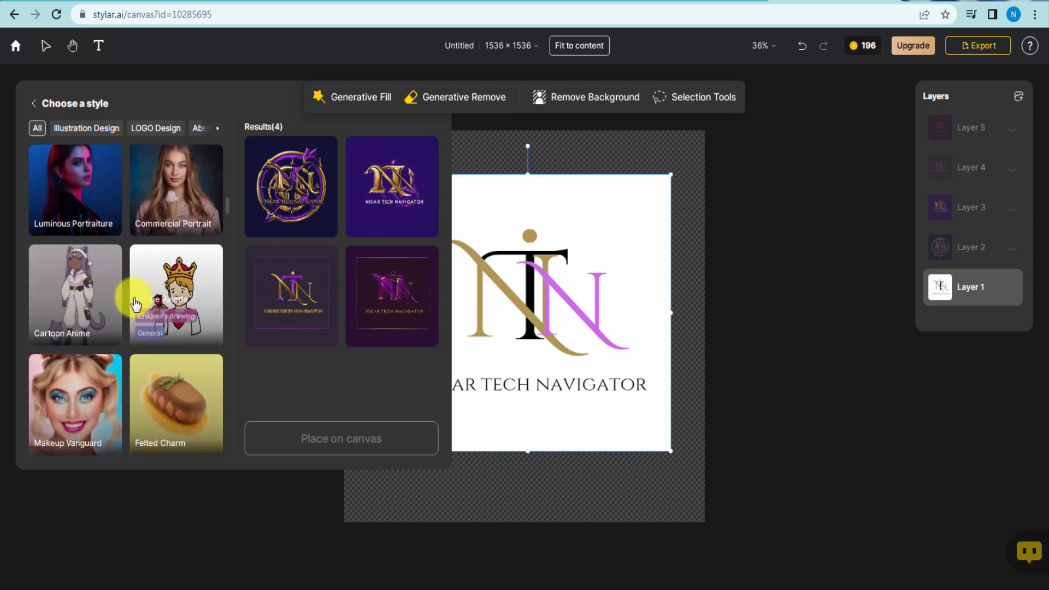
{"action": "scroll", "coordinate": [136, 304], "scroll_direction": "down", "scroll_amount": 5}
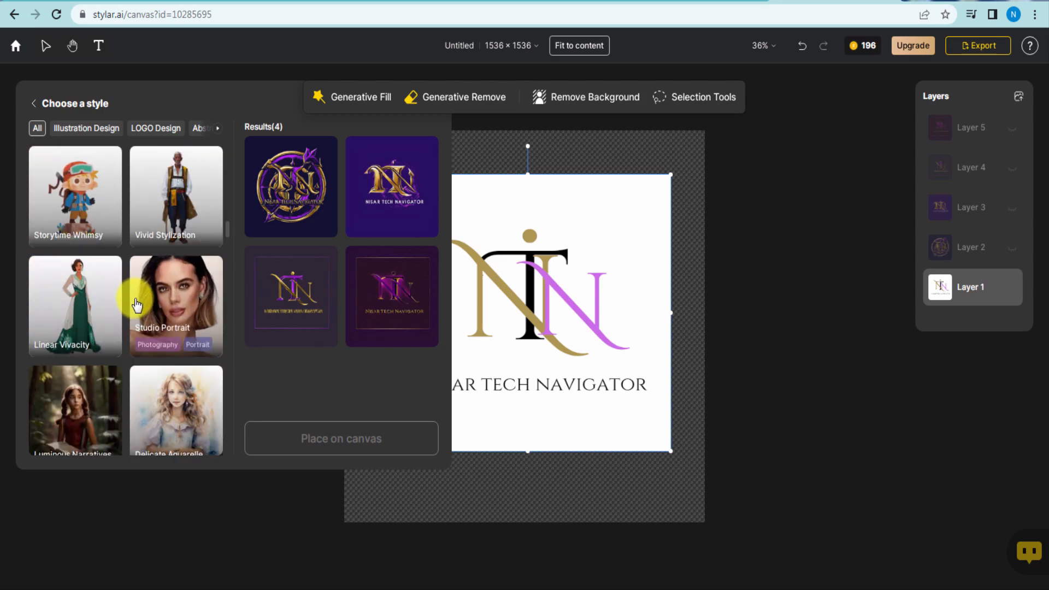
{"action": "scroll", "coordinate": [138, 306], "scroll_direction": "down", "scroll_amount": 5}
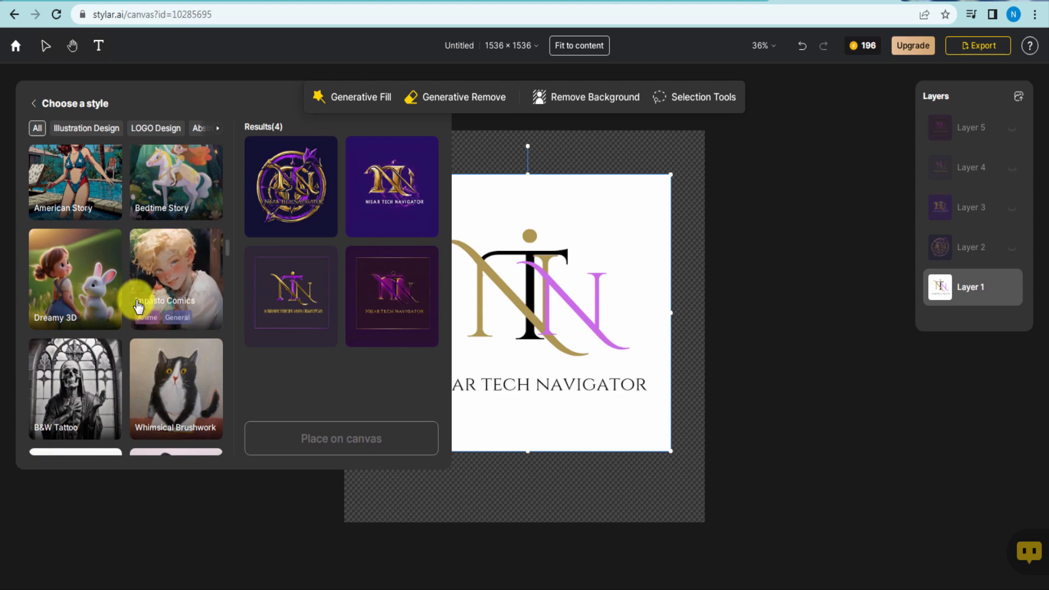
{"action": "scroll", "coordinate": [135, 298], "scroll_direction": "down", "scroll_amount": 2}
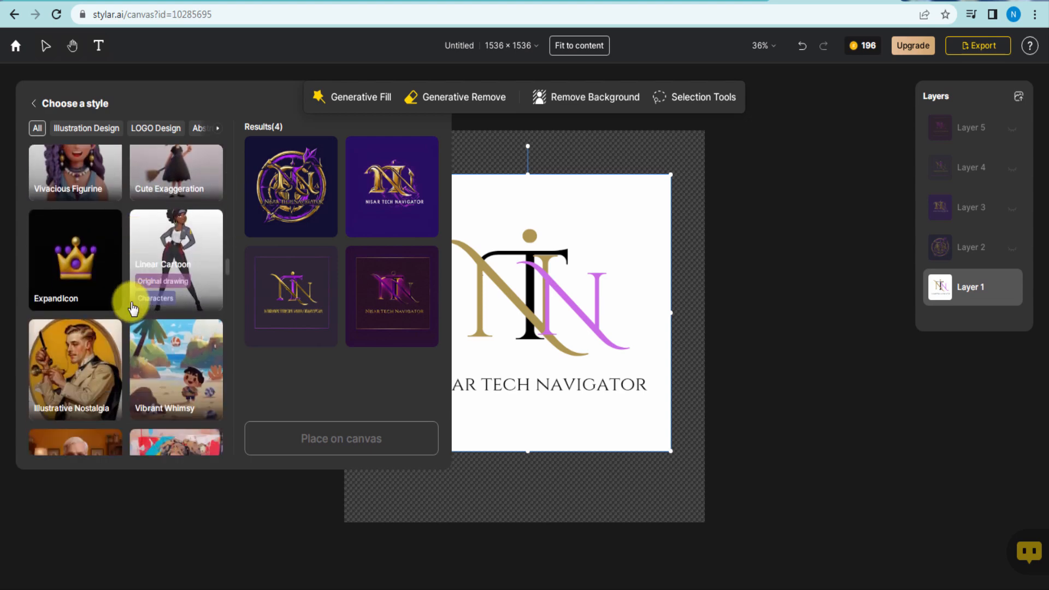
{"action": "left_click", "coordinate": [73, 255]}
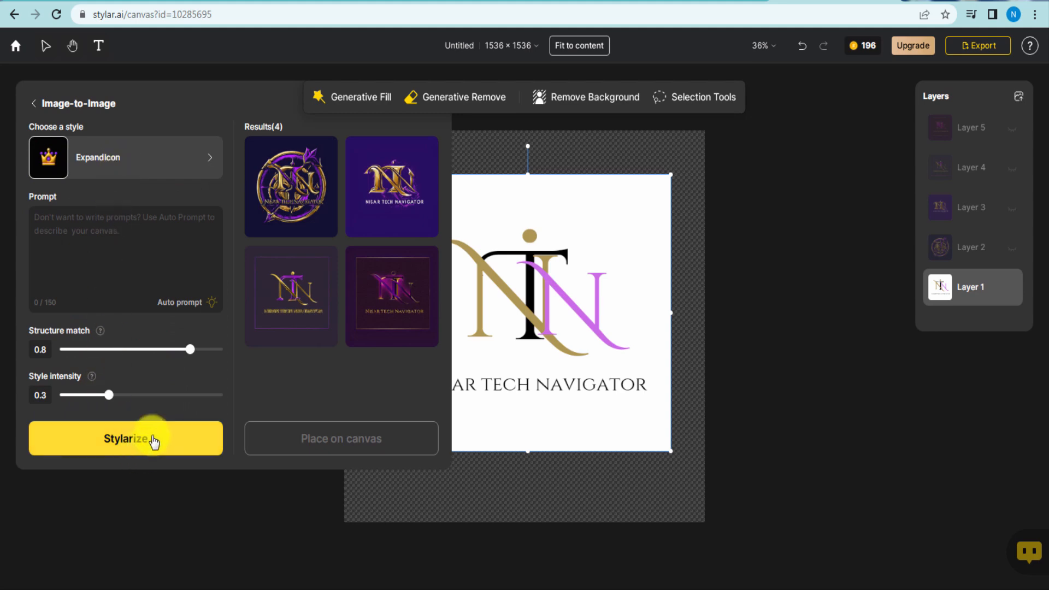
{"action": "left_click", "coordinate": [153, 438]}
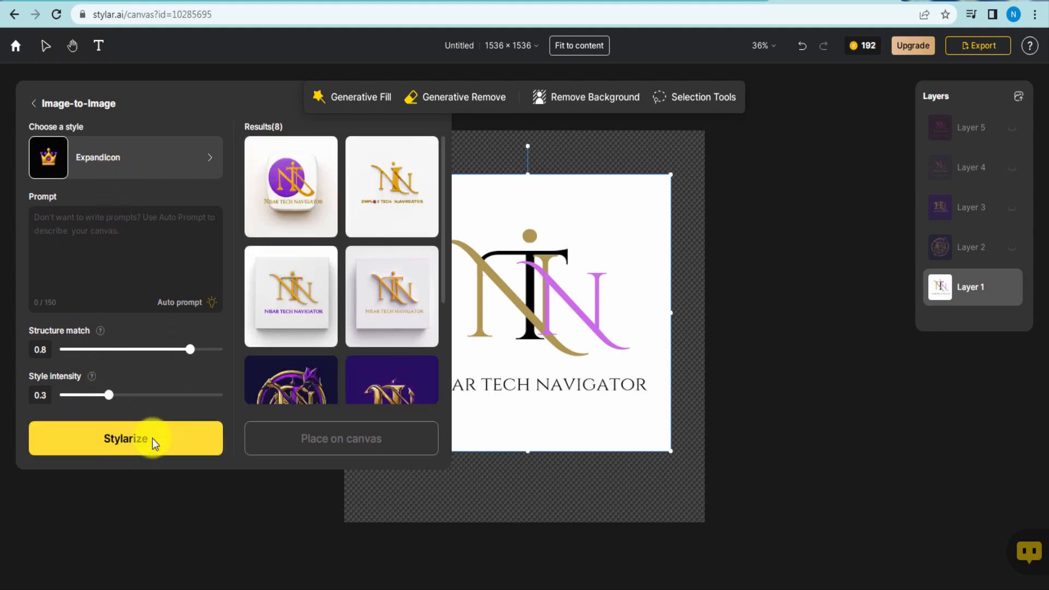
Preview the four new Expandicon logo results, select all of them and place them on the canvas
{"action": "mouse_move", "coordinate": [290, 188]}
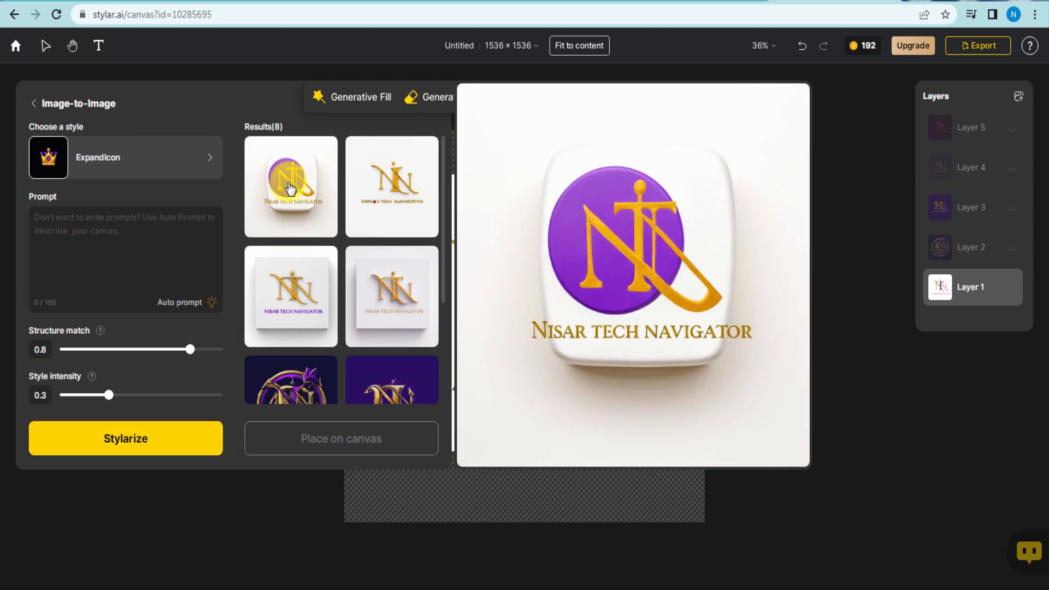
{"action": "mouse_move", "coordinate": [380, 194]}
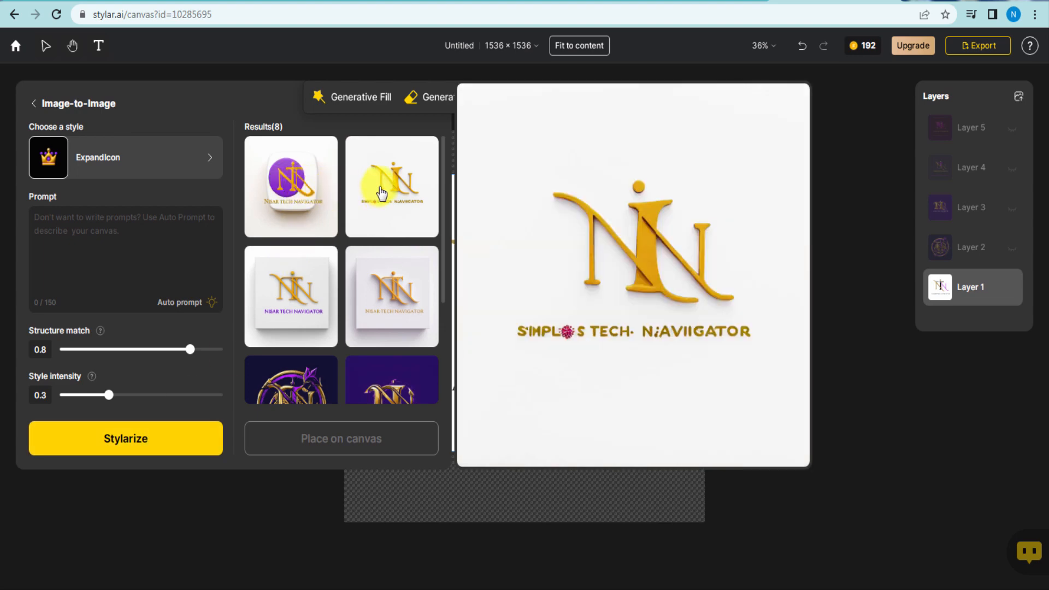
{"action": "mouse_move", "coordinate": [315, 281]}
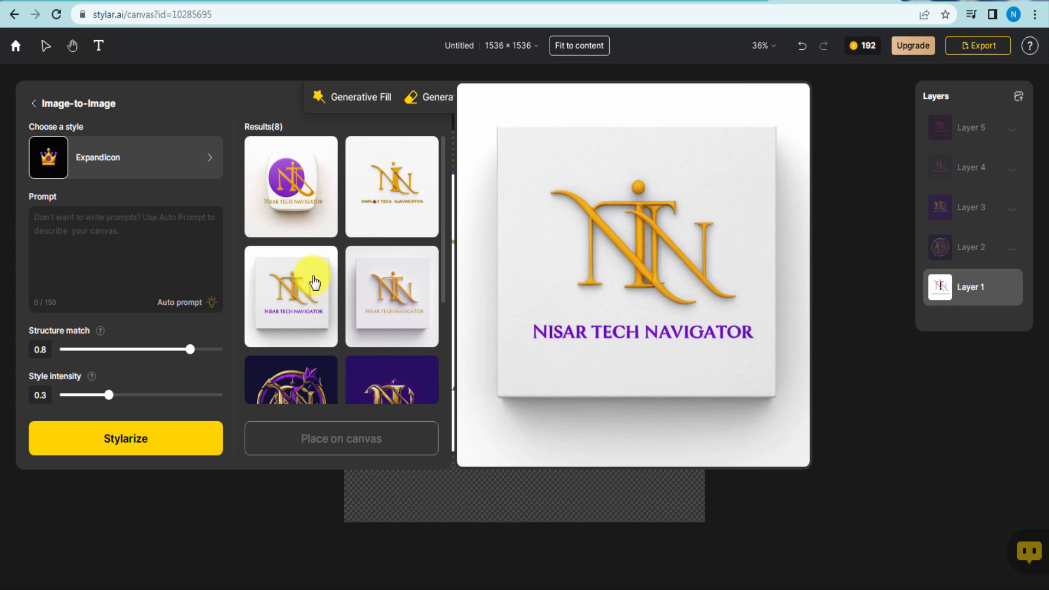
{"action": "mouse_move", "coordinate": [387, 297]}
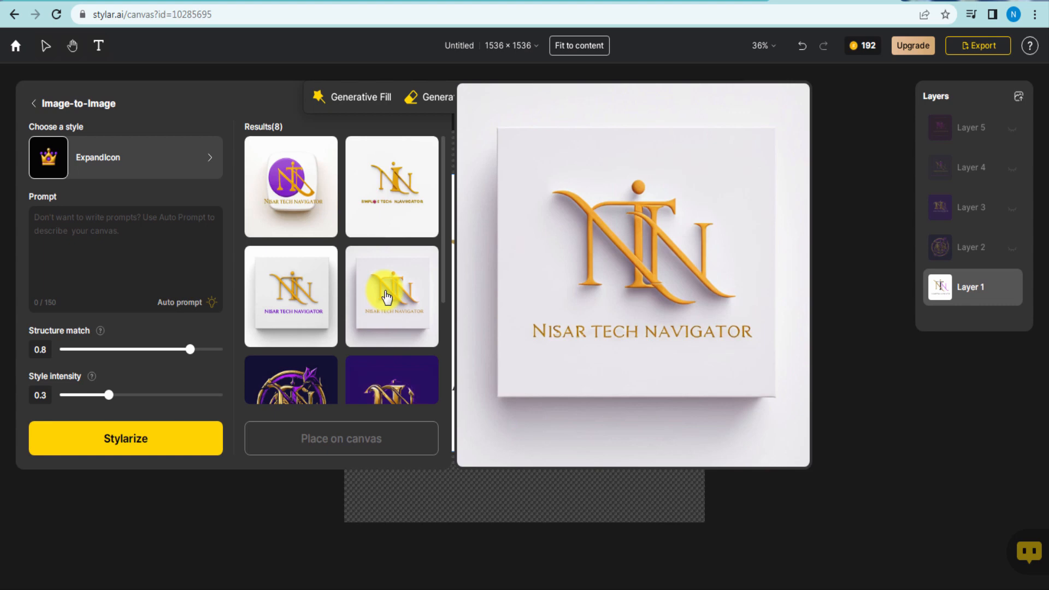
{"action": "left_click", "coordinate": [280, 195]}
{"action": "left_click", "coordinate": [395, 177]}
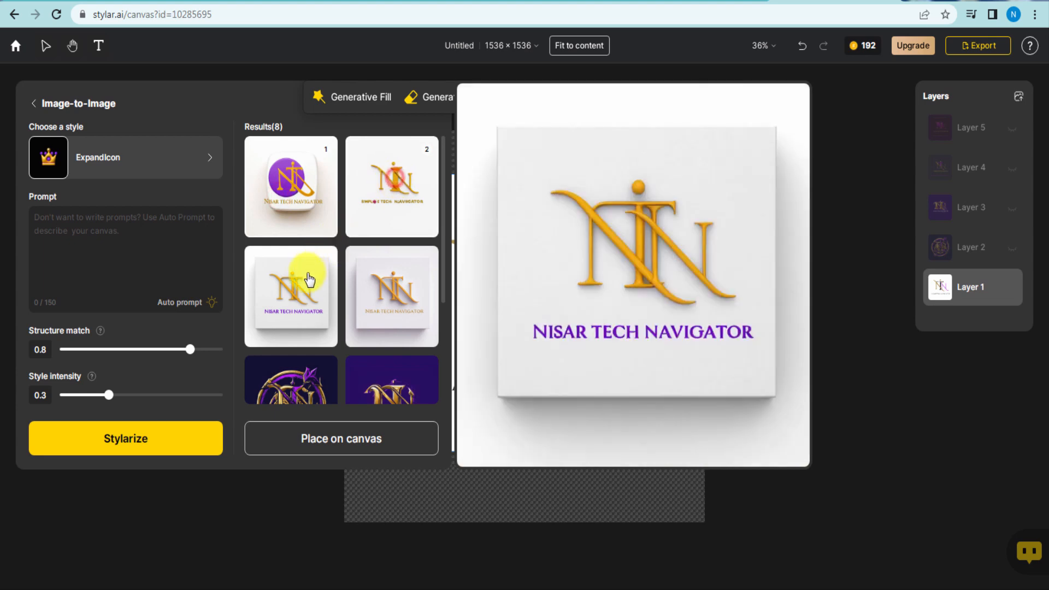
{"action": "left_click", "coordinate": [310, 279]}
{"action": "left_click", "coordinate": [374, 293]}
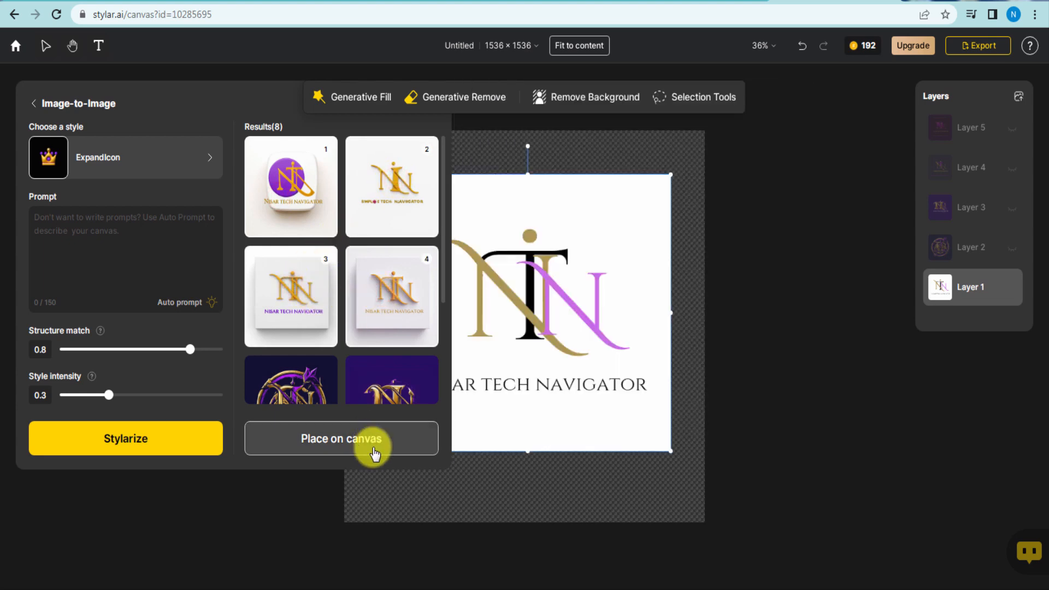
{"action": "left_click", "coordinate": [375, 453]}
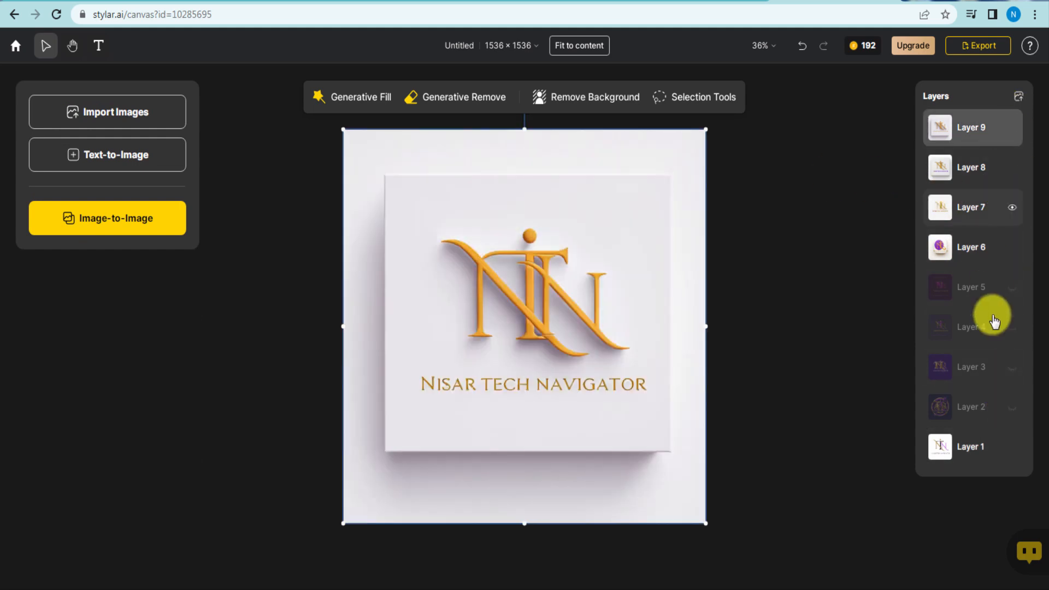
Show the hidden Layers 5, 4, 3 and 2 again
{"action": "left_click", "coordinate": [1009, 295]}
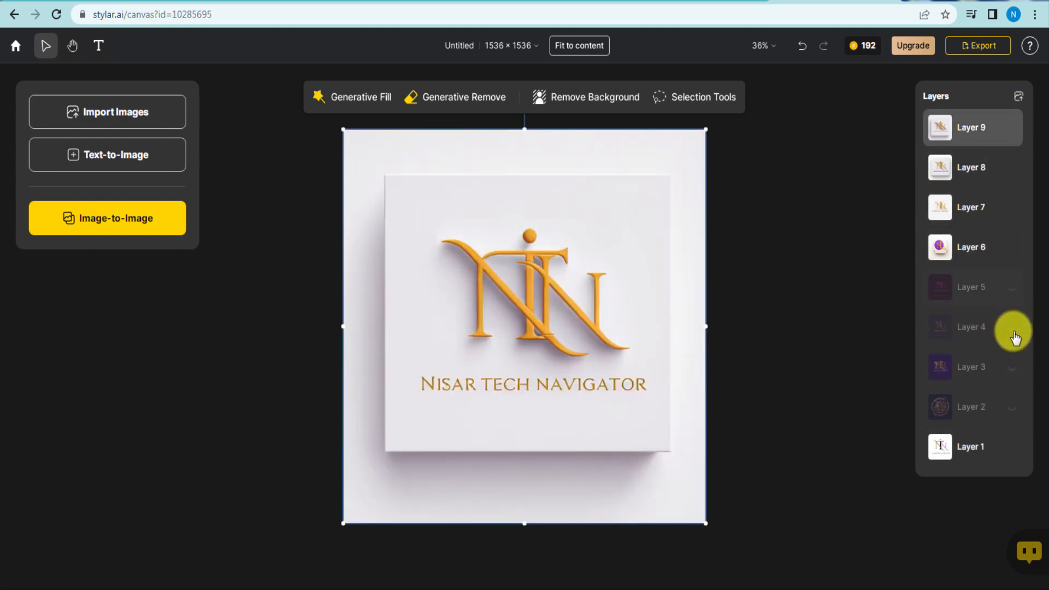
{"action": "left_click", "coordinate": [1012, 327]}
{"action": "left_click", "coordinate": [1012, 366]}
{"action": "left_click", "coordinate": [1012, 406]}
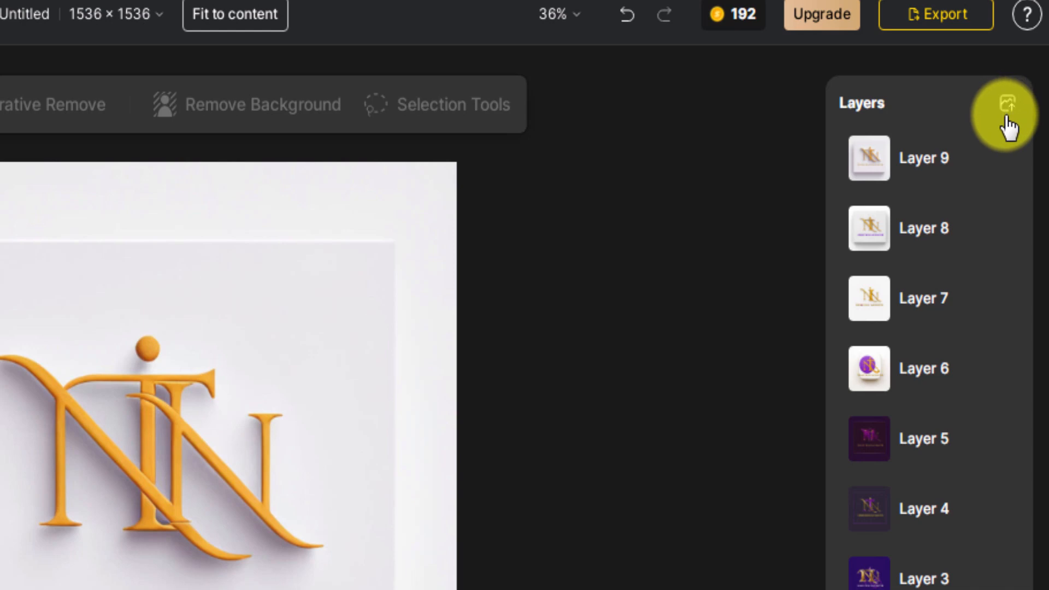
{"action": "left_click", "coordinate": [879, 177]}
{"action": "left_click", "coordinate": [872, 240]}
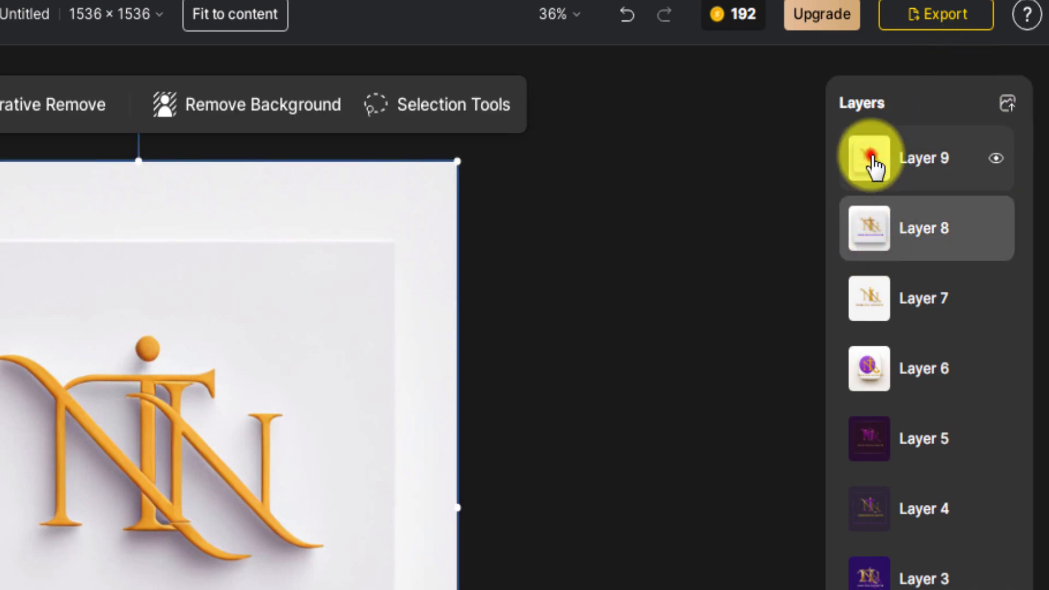
{"action": "left_click", "coordinate": [872, 159]}
{"action": "right_click", "coordinate": [941, 161]}
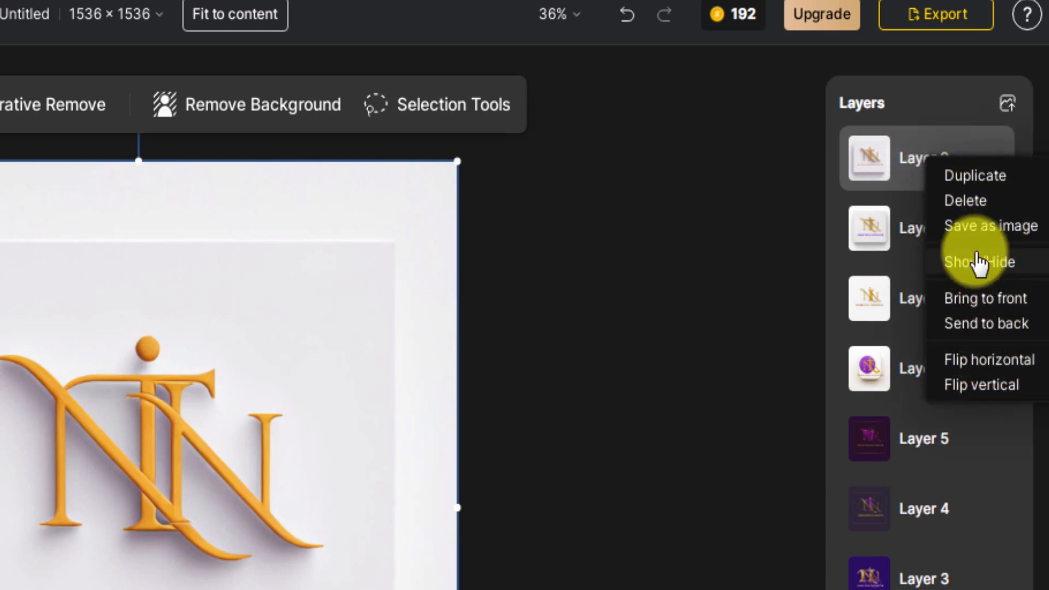
{"action": "left_click", "coordinate": [871, 166]}
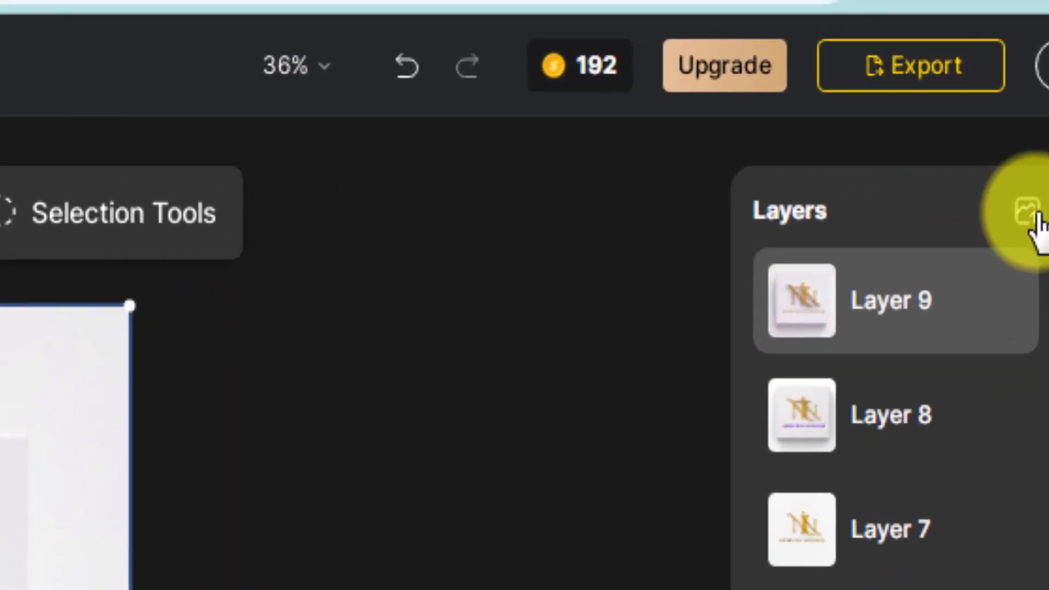
Try to turn off the watermark in the export settings, and dismiss the plan upgrade offer
{"action": "left_click", "coordinate": [911, 98]}
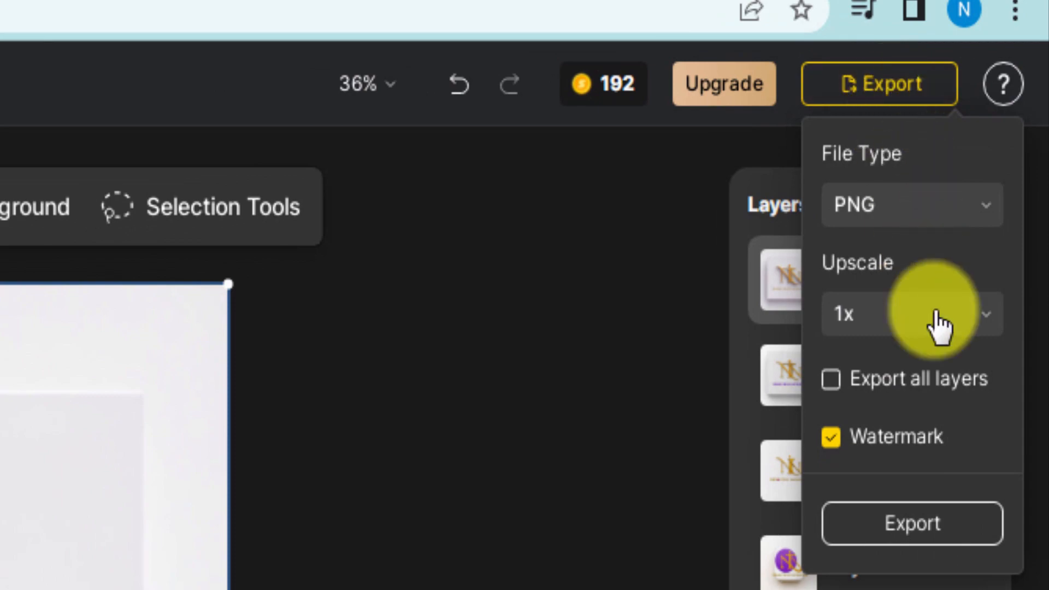
{"action": "left_click", "coordinate": [876, 450]}
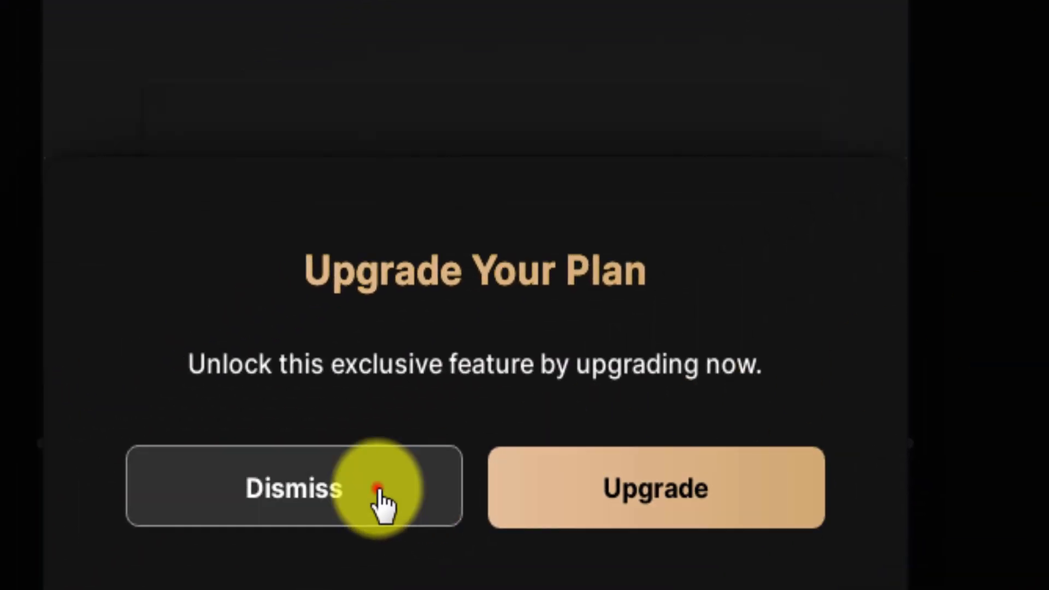
{"action": "left_click", "coordinate": [378, 487]}
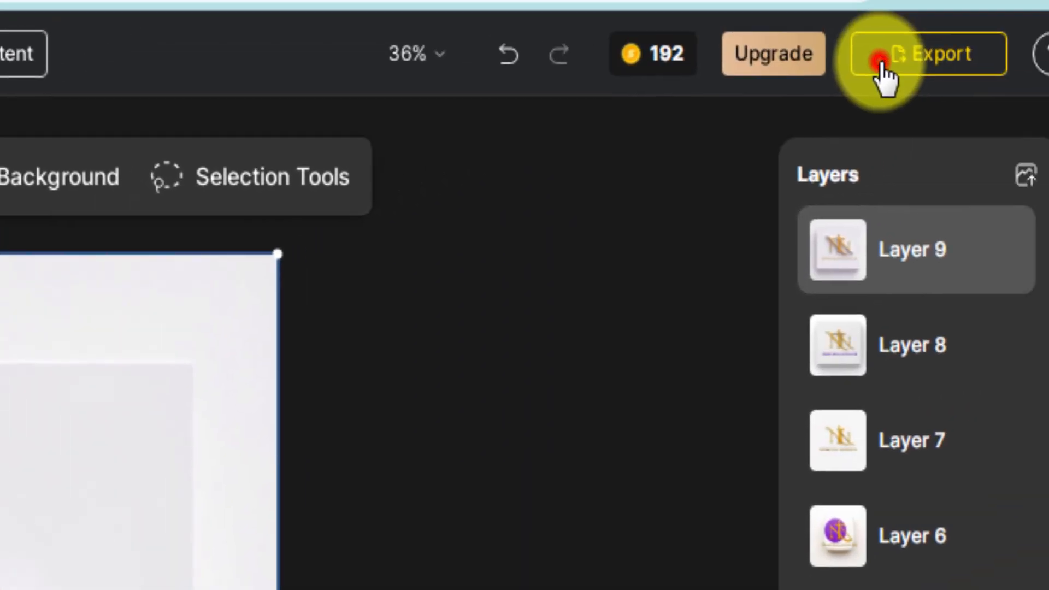
Export all layers as PNG images at 1x upscale with the watermark kept on
{"action": "left_click", "coordinate": [879, 63]}
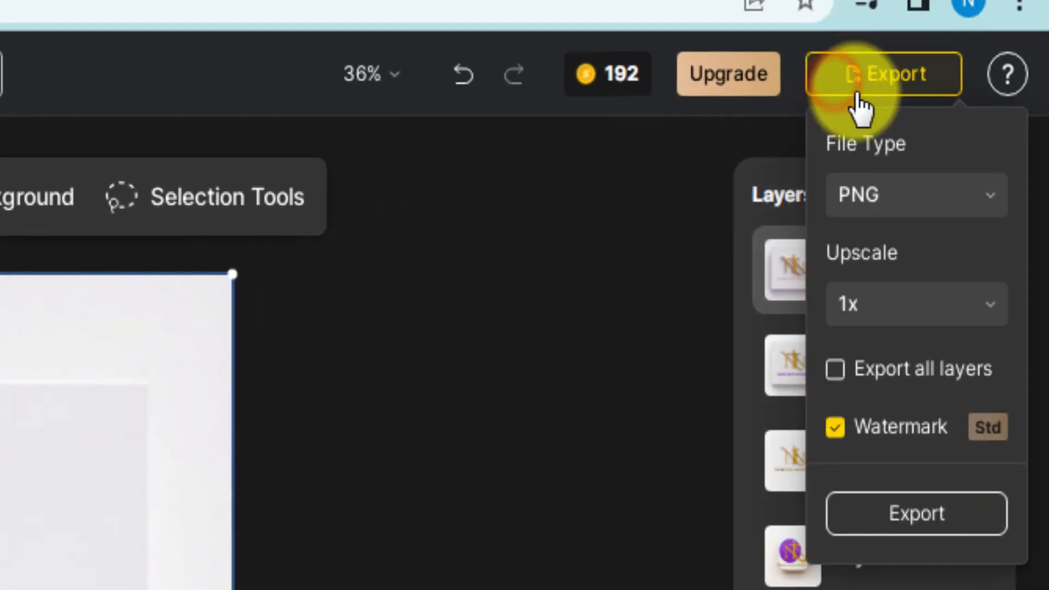
{"action": "left_click", "coordinate": [881, 350]}
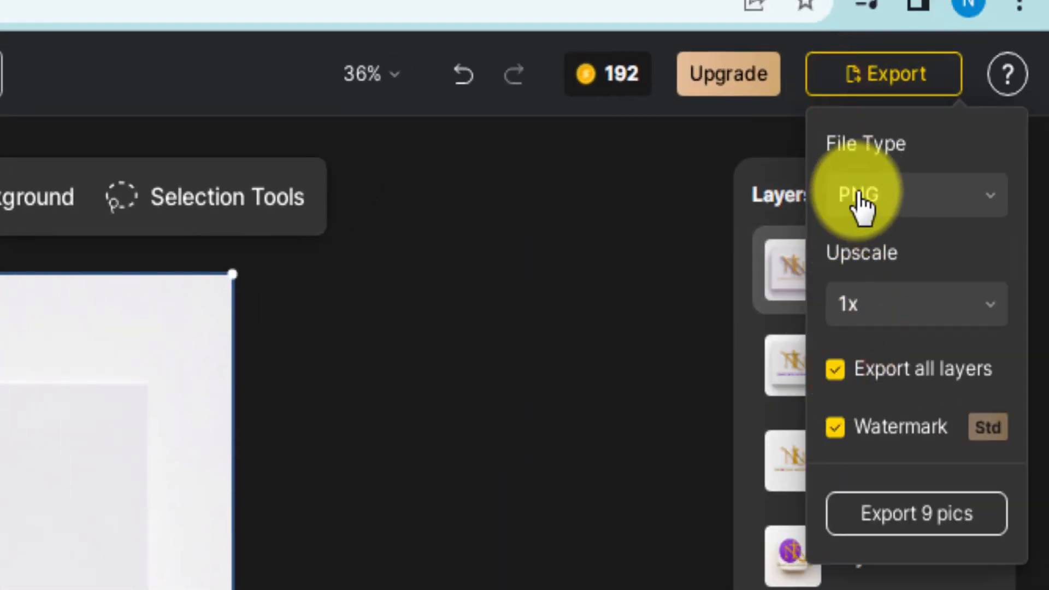
{"action": "left_click", "coordinate": [898, 527]}
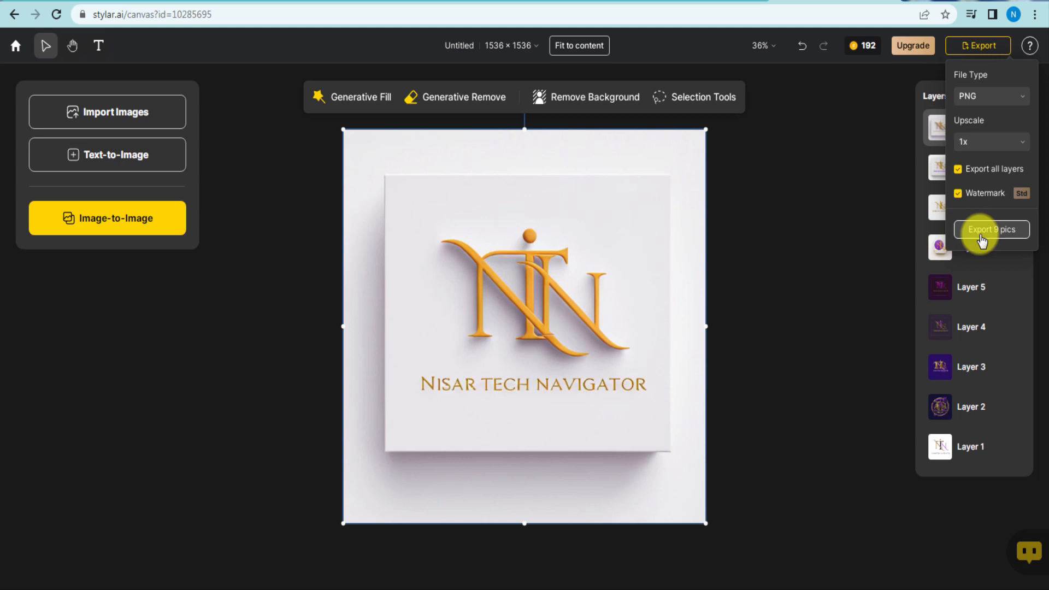
{"action": "left_click", "coordinate": [981, 232]}
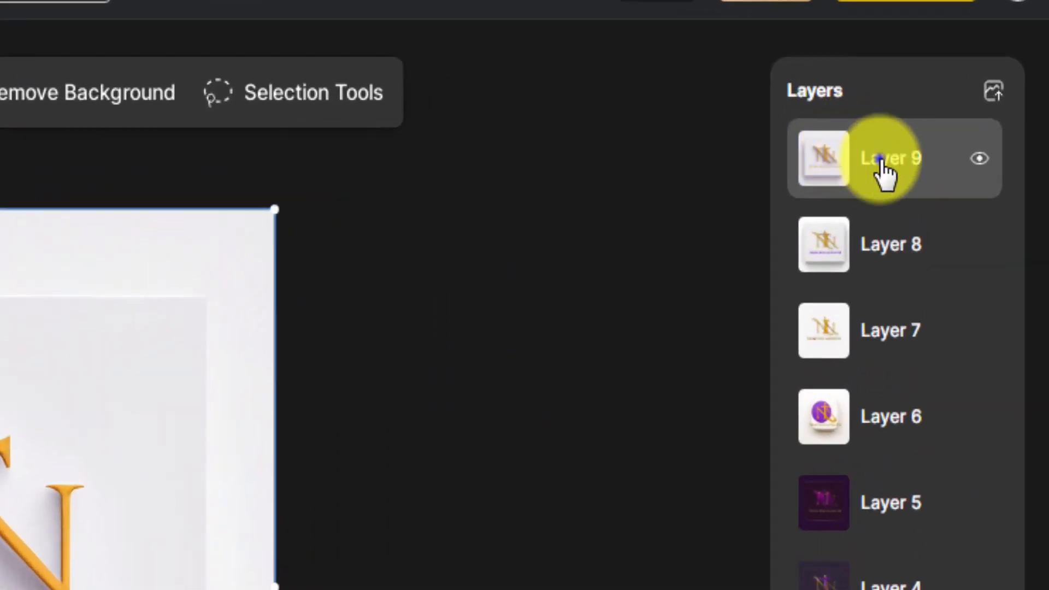
Save Layer 9 on its own as an image and open the downloaded PNG file
{"action": "right_click", "coordinate": [866, 159]}
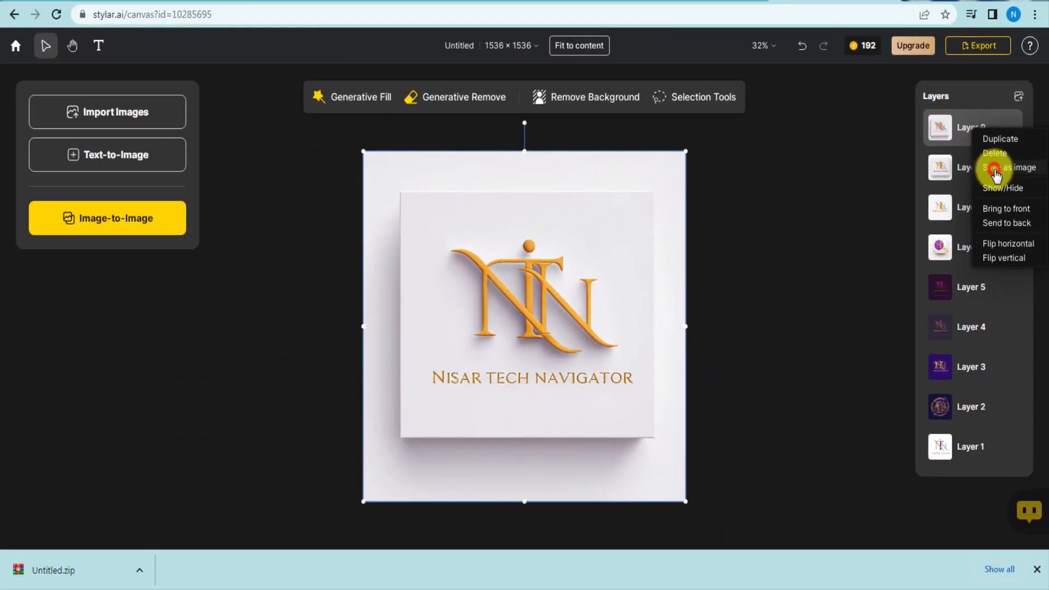
{"action": "left_click", "coordinate": [942, 244]}
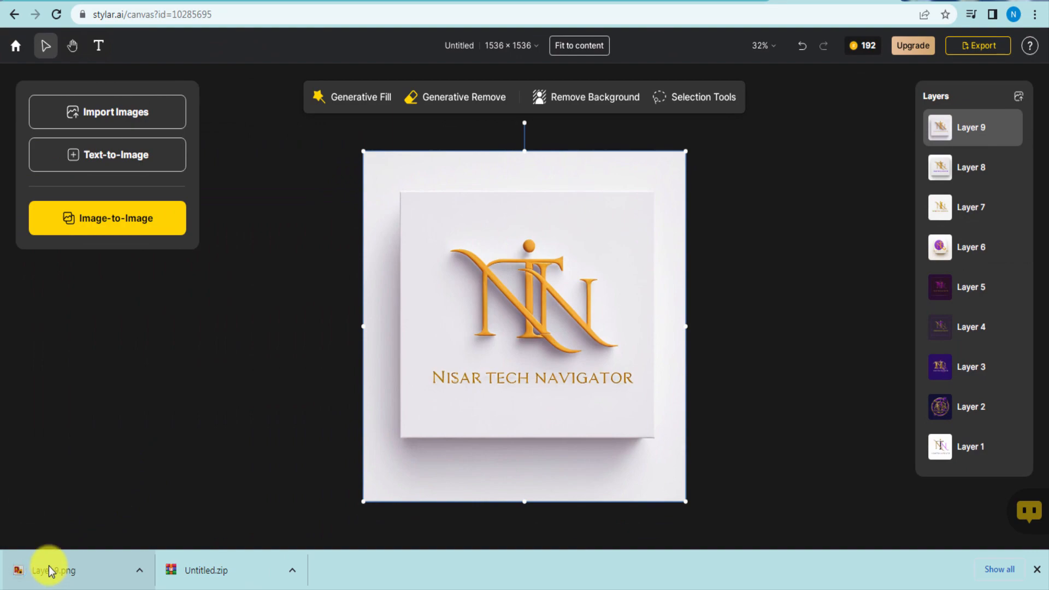
{"action": "left_click", "coordinate": [49, 570]}
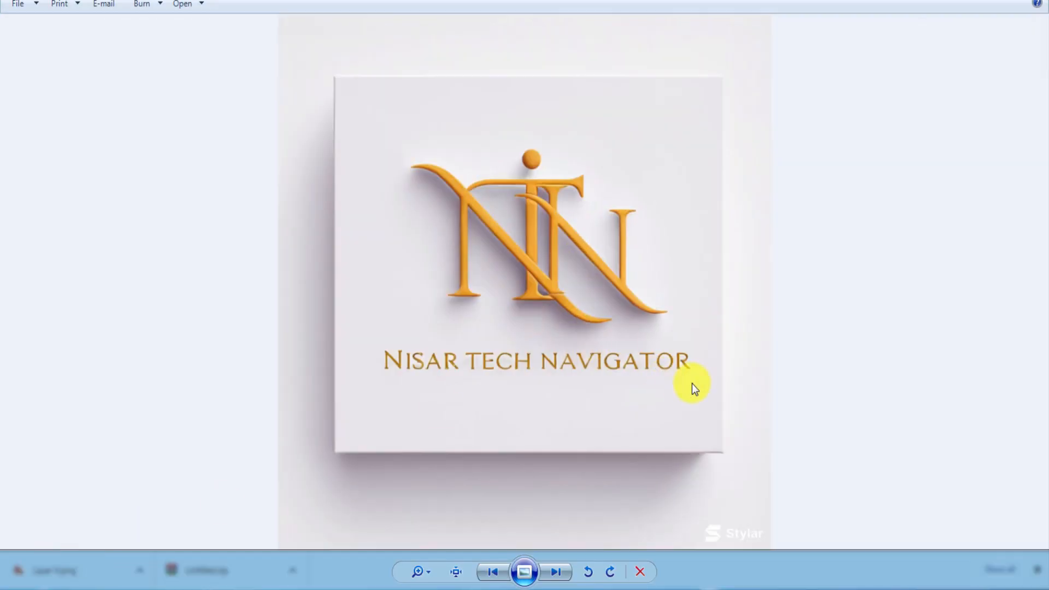
Examine the details of the exported Layer 9 image up close and close the image viewer
{"action": "scroll", "coordinate": [563, 255], "scroll_direction": "up", "scroll_amount": 3}
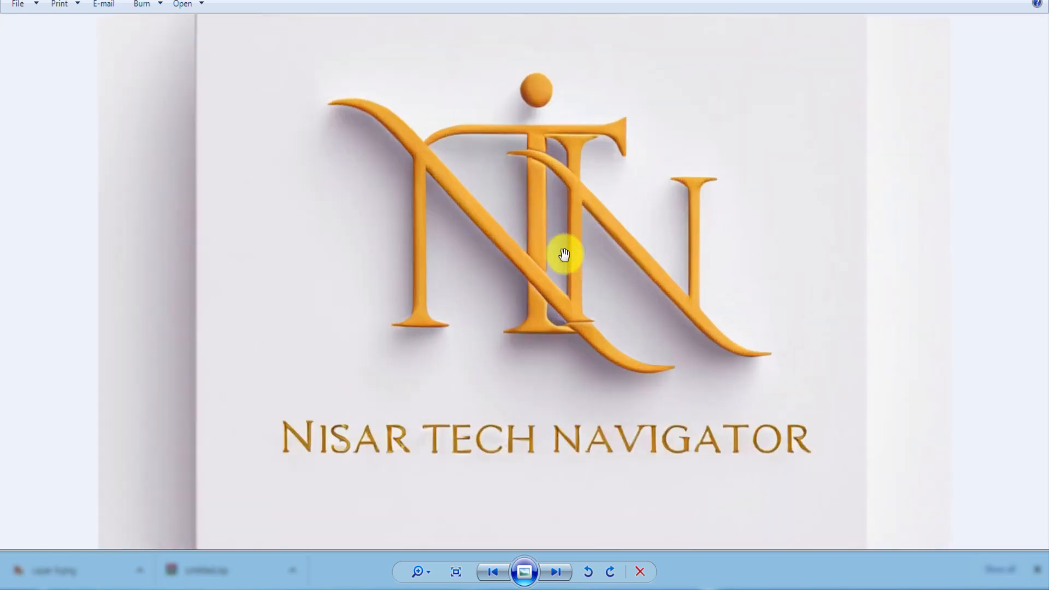
{"action": "scroll", "coordinate": [553, 264], "scroll_direction": "down", "scroll_amount": 3}
{"action": "scroll", "coordinate": [551, 260], "scroll_direction": "up", "scroll_amount": 3}
{"action": "scroll", "coordinate": [551, 261], "scroll_direction": "down", "scroll_amount": 3}
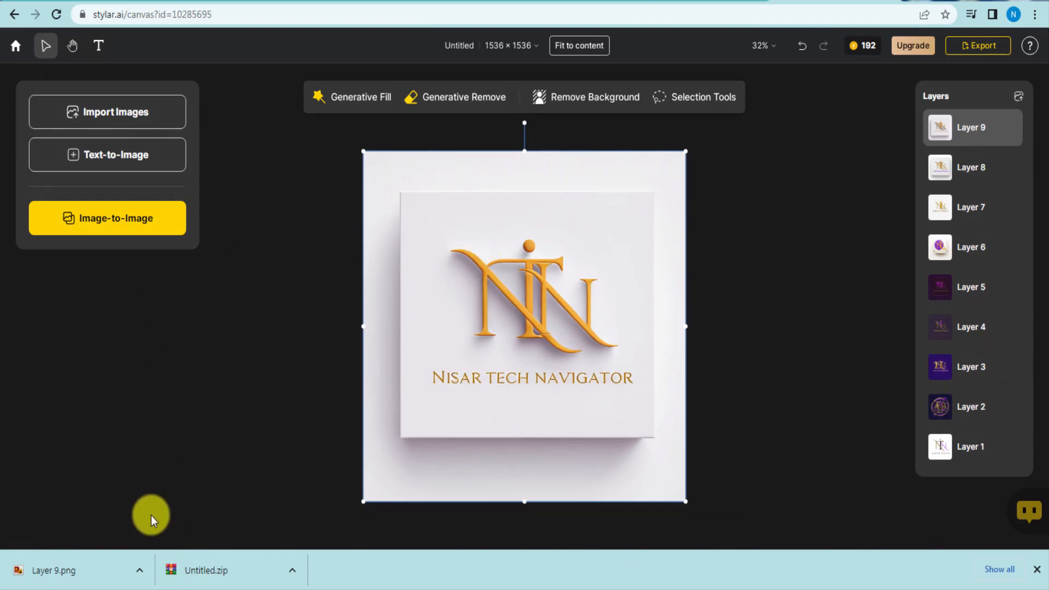
Open the downloaded Untitled.zip archive and its Untitled folder, and preview Layer 1.png
{"action": "left_click", "coordinate": [227, 571]}
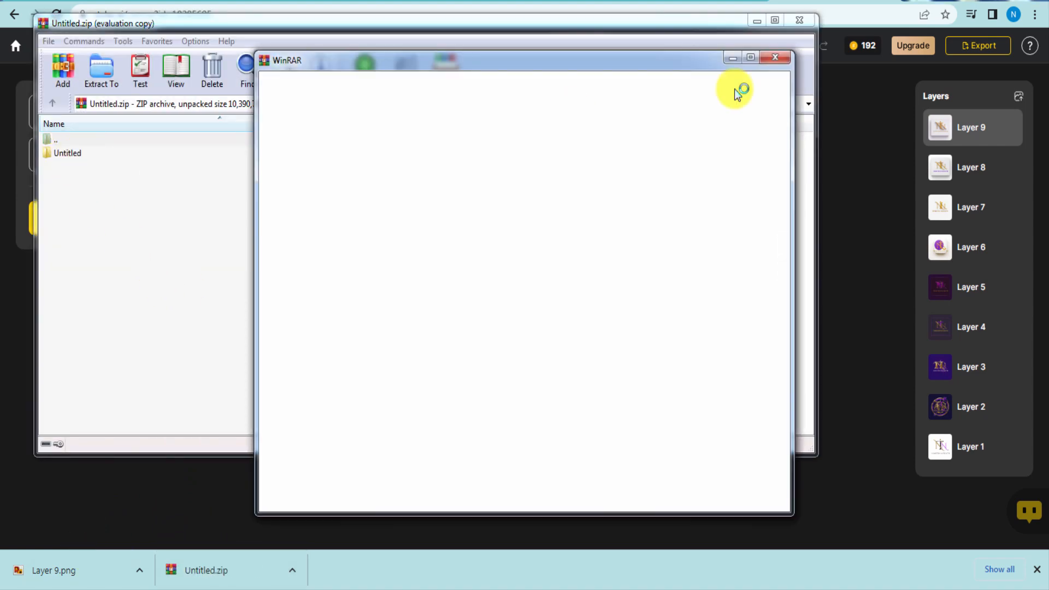
{"action": "left_click", "coordinate": [776, 58]}
{"action": "double_click", "coordinate": [70, 152]}
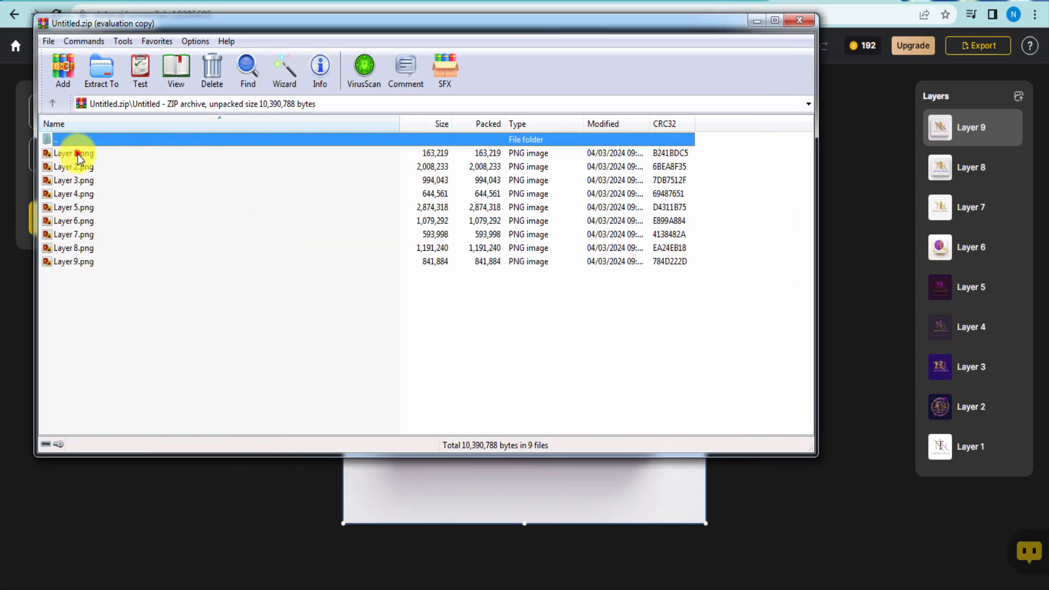
{"action": "left_click", "coordinate": [78, 154]}
{"action": "double_click", "coordinate": [77, 154]}
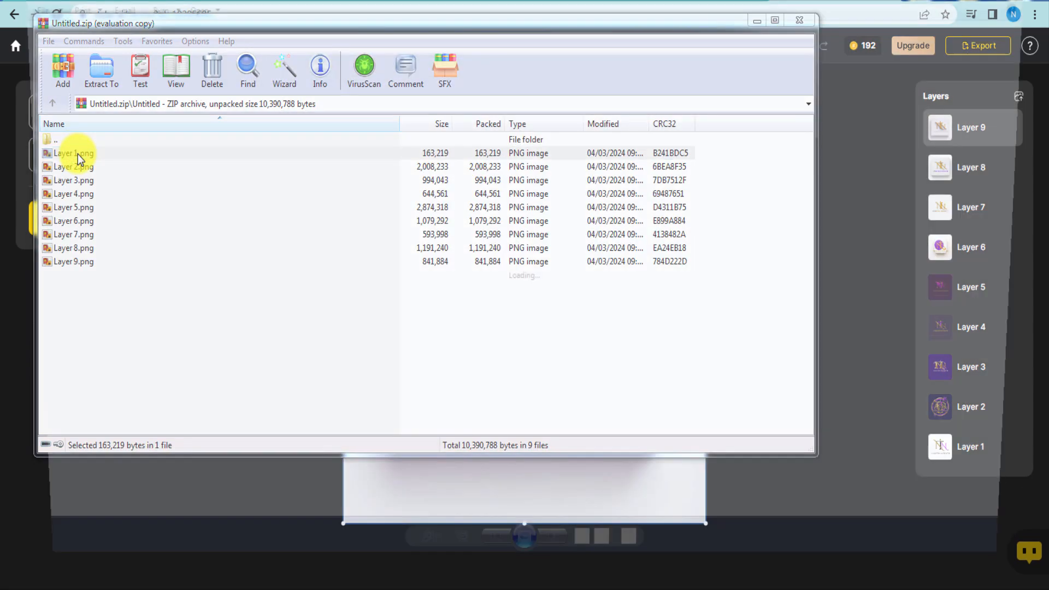
{"action": "key", "text": "alt+F4"}
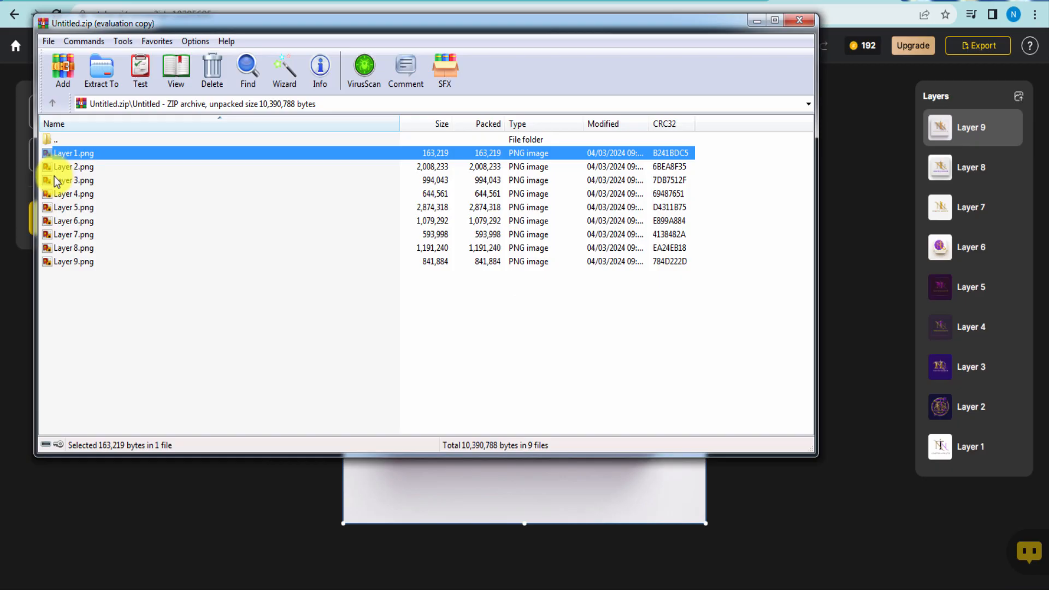
Preview Layer 2.png, Layer 3.png and Layer 6.png from the archive one after another
{"action": "left_click", "coordinate": [72, 168]}
{"action": "double_click", "coordinate": [73, 169]}
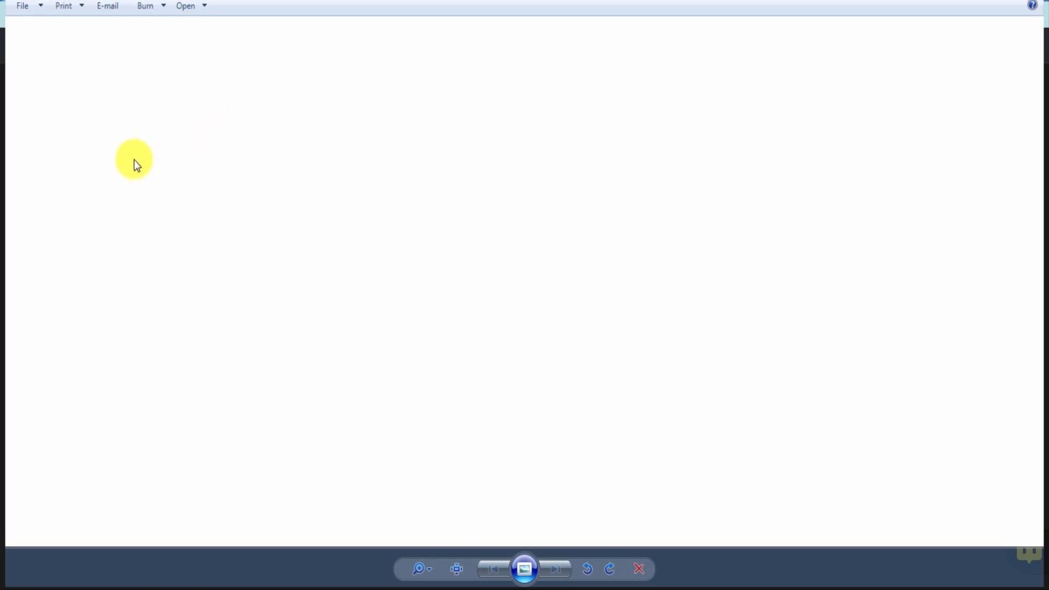
{"action": "key", "text": "alt+F4"}
{"action": "double_click", "coordinate": [71, 182]}
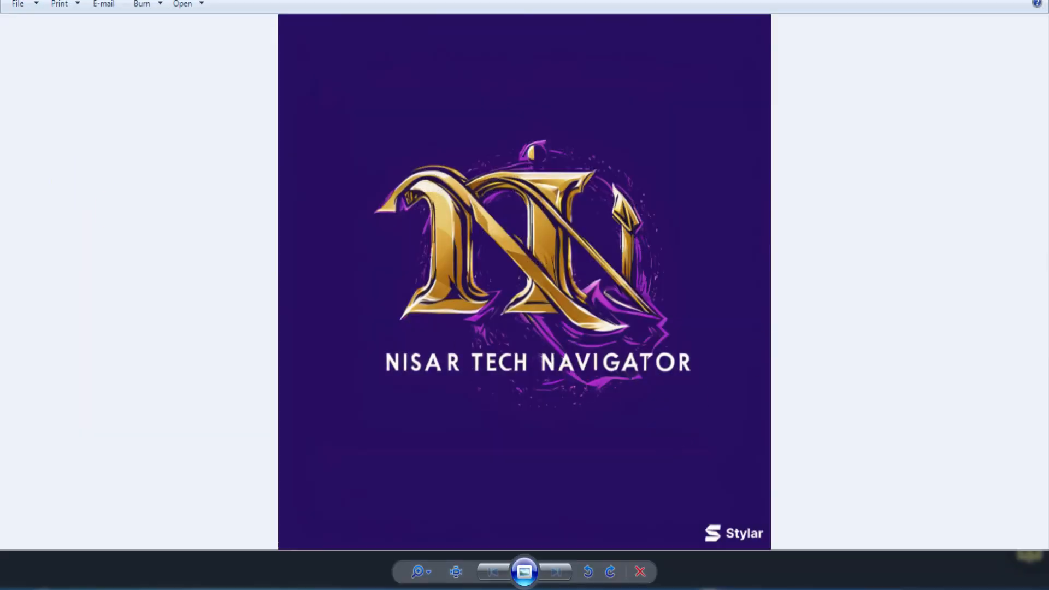
{"action": "key", "text": "alt+F4"}
{"action": "double_click", "coordinate": [77, 218]}
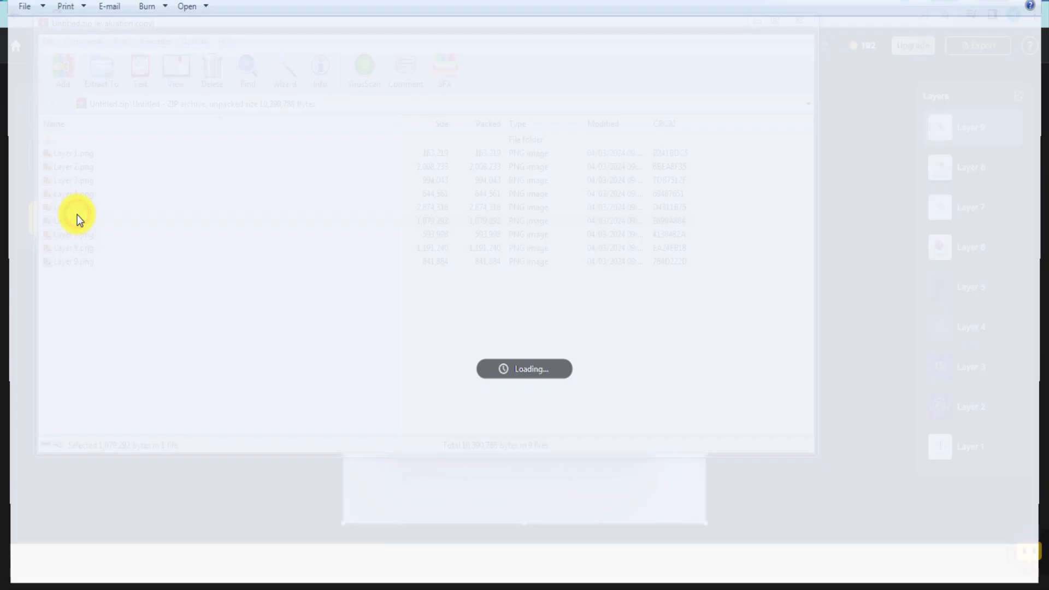
{"action": "key", "text": "alt+F4"}
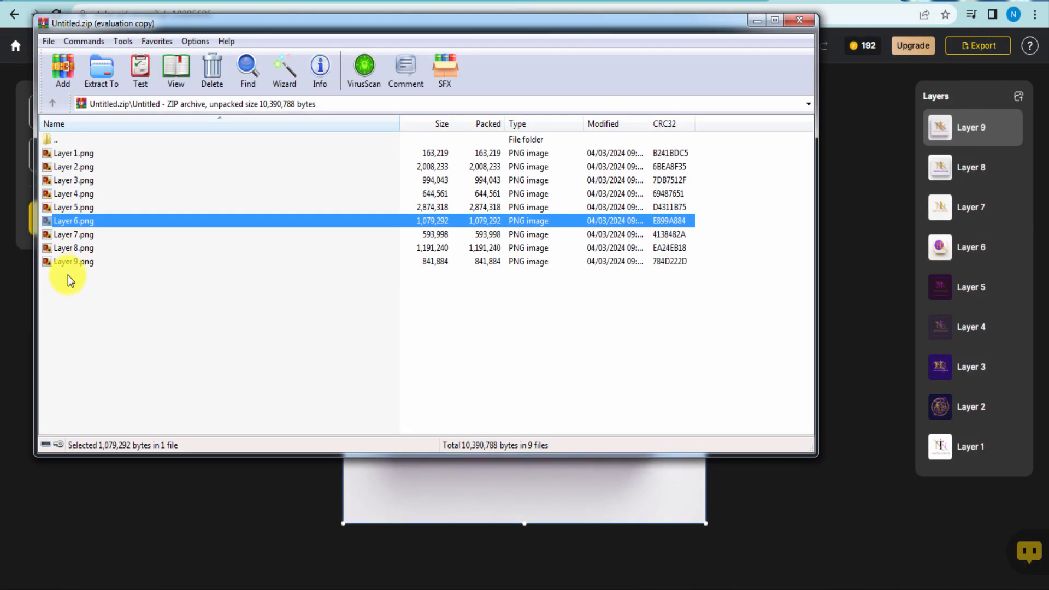
Inspect Layer 8.png from the archive up close and close the archive window
{"action": "double_click", "coordinate": [71, 249]}
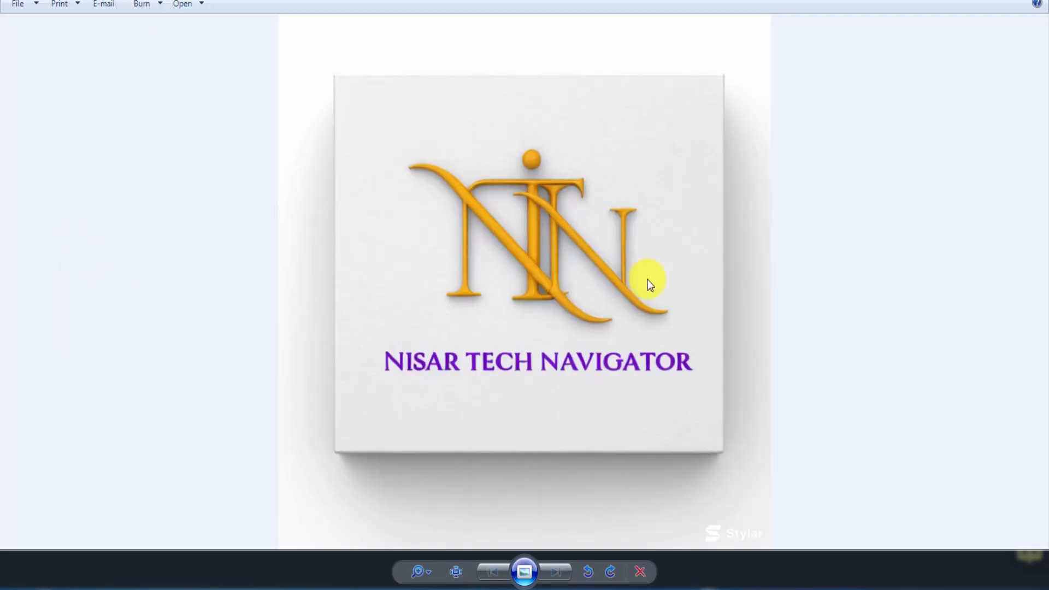
{"action": "scroll", "coordinate": [562, 215], "scroll_direction": "up", "scroll_amount": 2}
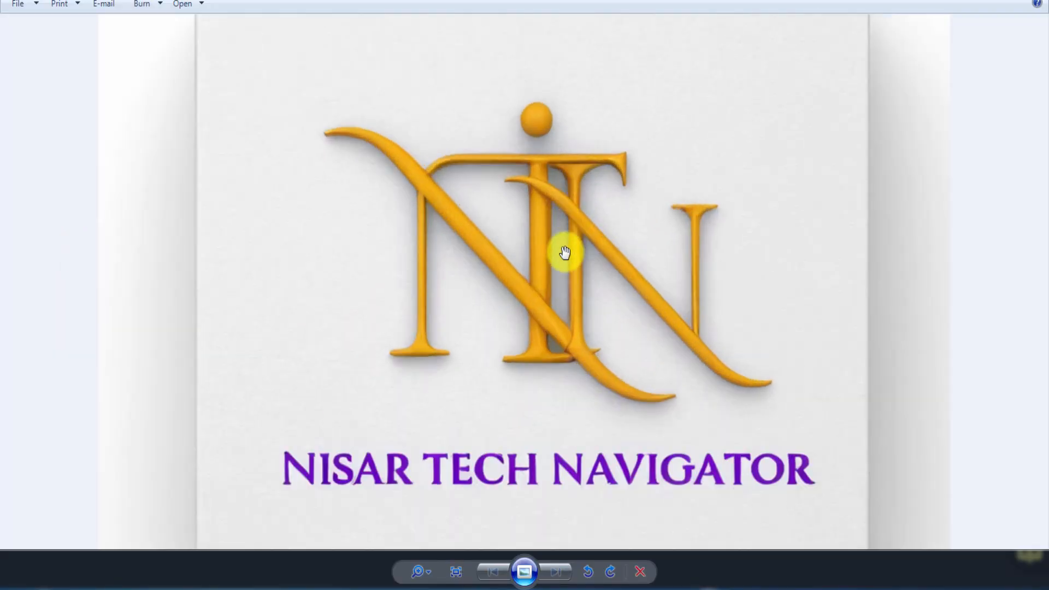
{"action": "key", "text": "alt+F4"}
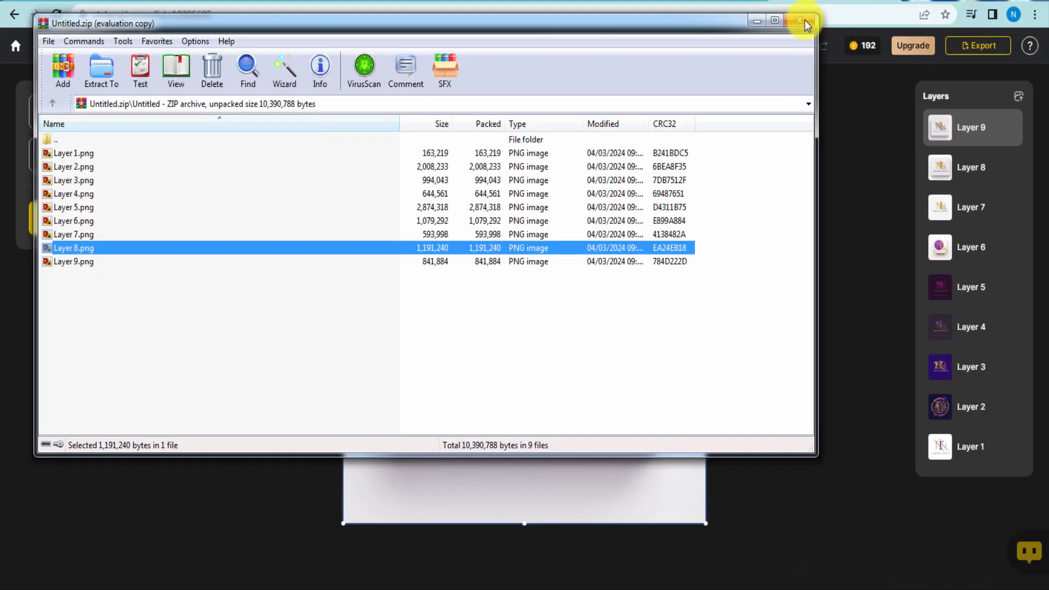
{"action": "left_click", "coordinate": [804, 20]}
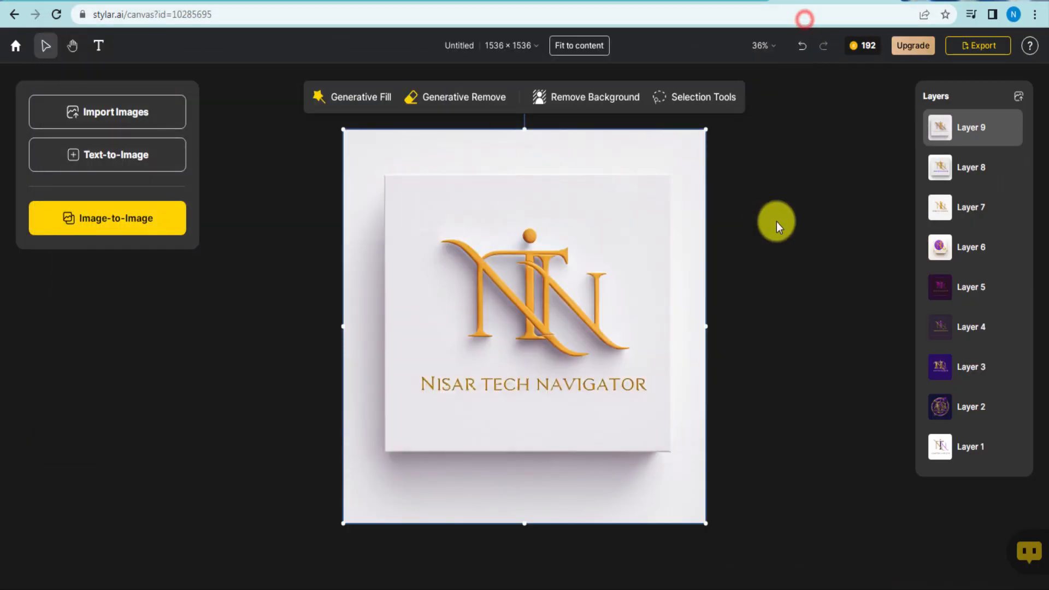
Delete Layers 9, 8, 7, 6 and 5 from the canvas
{"action": "key", "text": "Delete"}
{"action": "left_click", "coordinate": [978, 135]}
{"action": "key", "text": "Delete"}
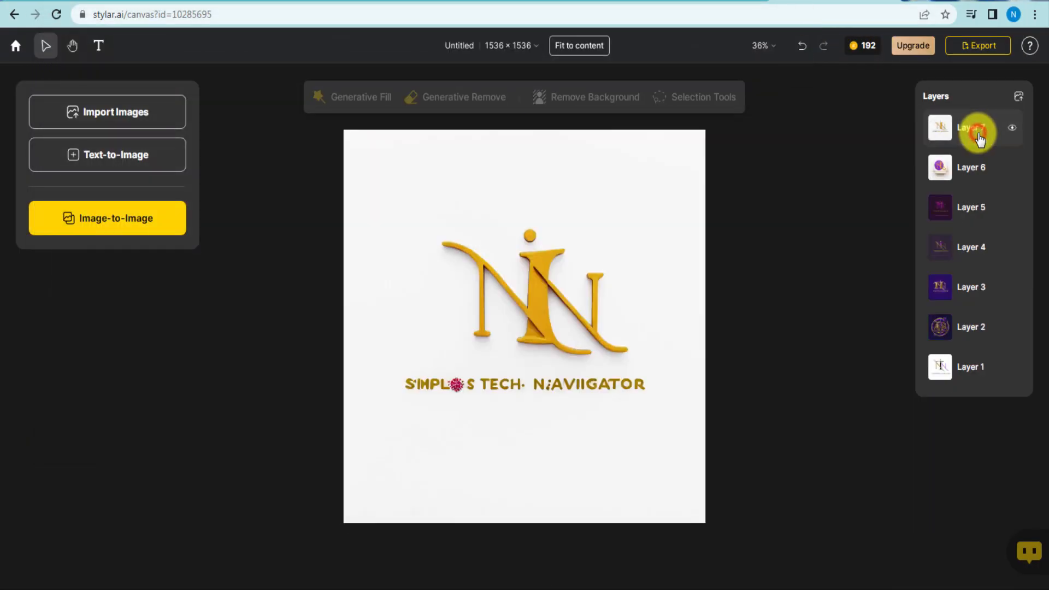
{"action": "double_click", "coordinate": [978, 133]}
{"action": "key", "text": "Delete"}
{"action": "left_click", "coordinate": [972, 163]}
{"action": "key", "text": "Delete"}
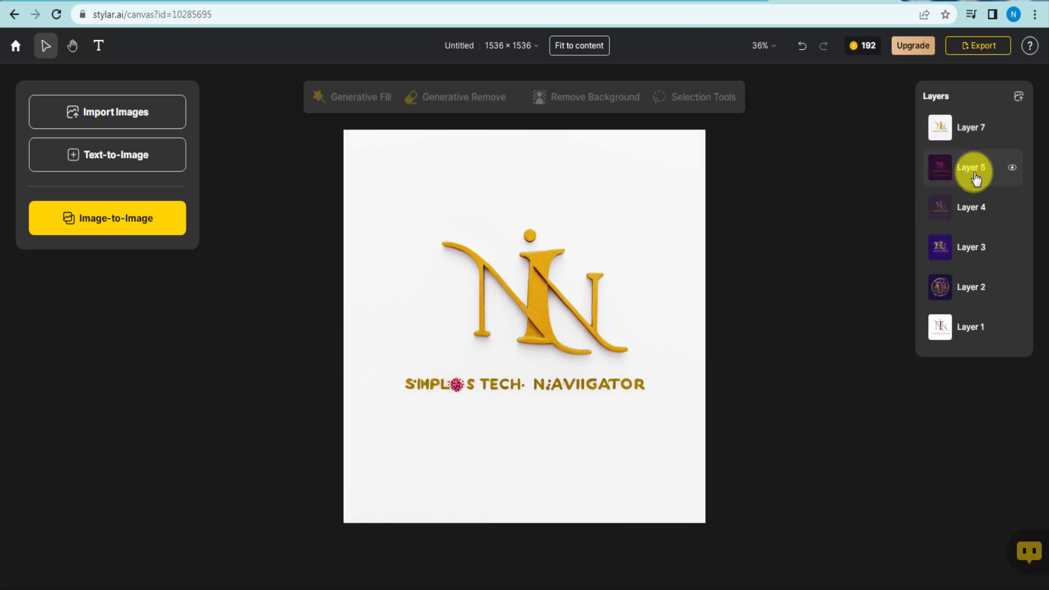
{"action": "left_click", "coordinate": [974, 127]}
{"action": "key", "text": "Delete"}
{"action": "left_click", "coordinate": [963, 137]}
{"action": "key", "text": "Delete"}
Delete the remaining Layers 4, 3, 2 and 1 to empty the canvas
{"action": "left_click", "coordinate": [960, 133]}
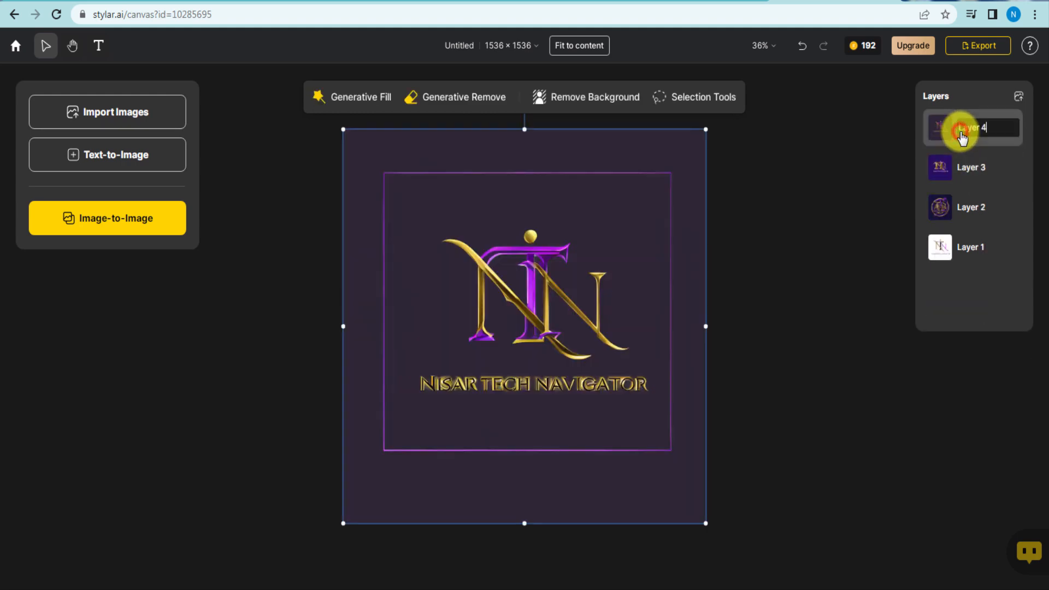
{"action": "key", "text": "Delete"}
{"action": "left_click", "coordinate": [941, 133]}
{"action": "key", "text": "Delete"}
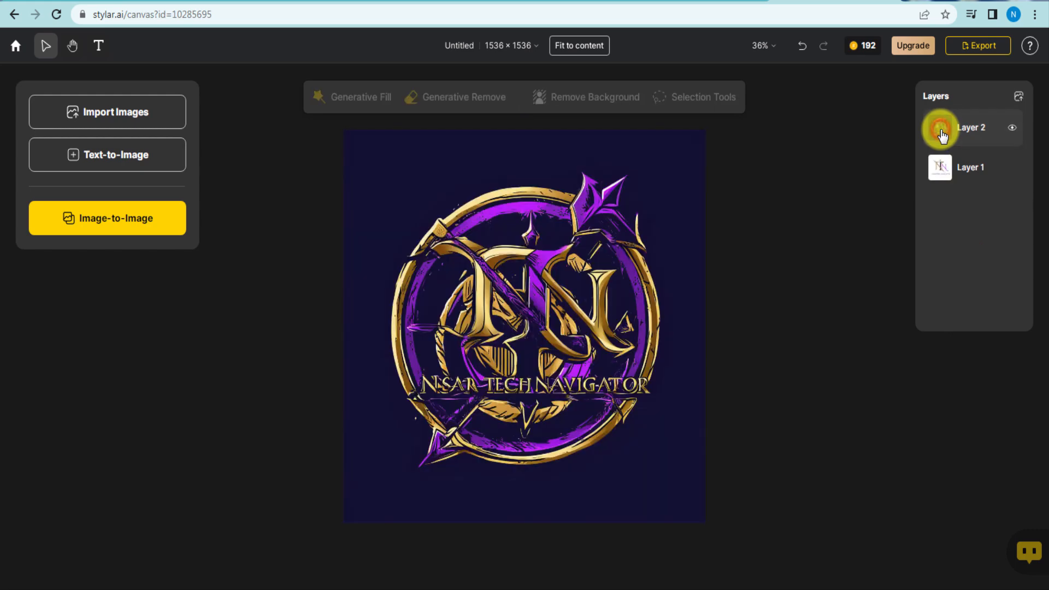
{"action": "left_click", "coordinate": [941, 134]}
{"action": "key", "text": "Delete"}
{"action": "right_click", "coordinate": [940, 134]}
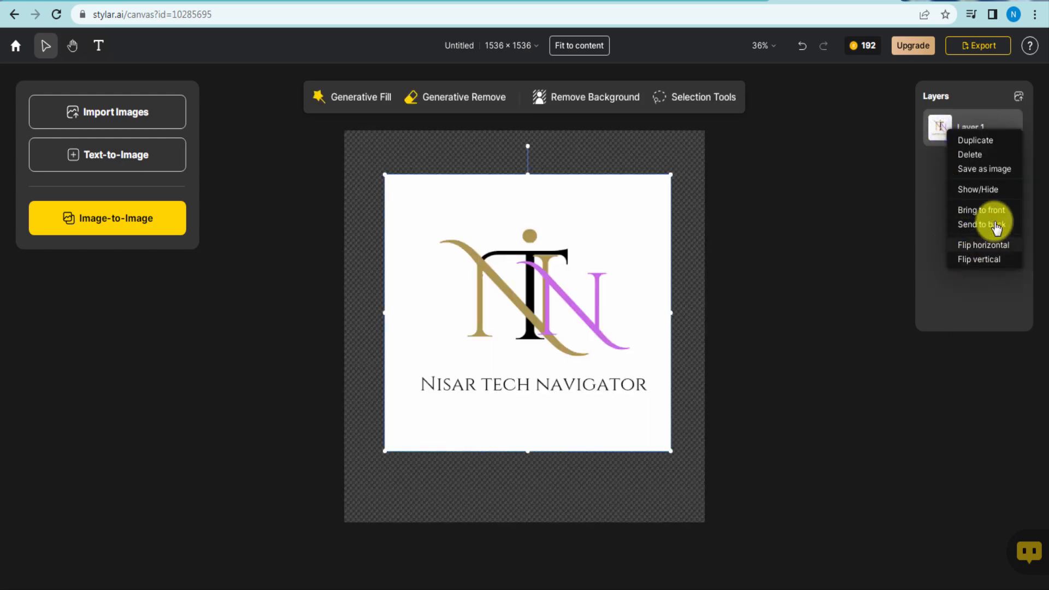
{"action": "left_click", "coordinate": [983, 156]}
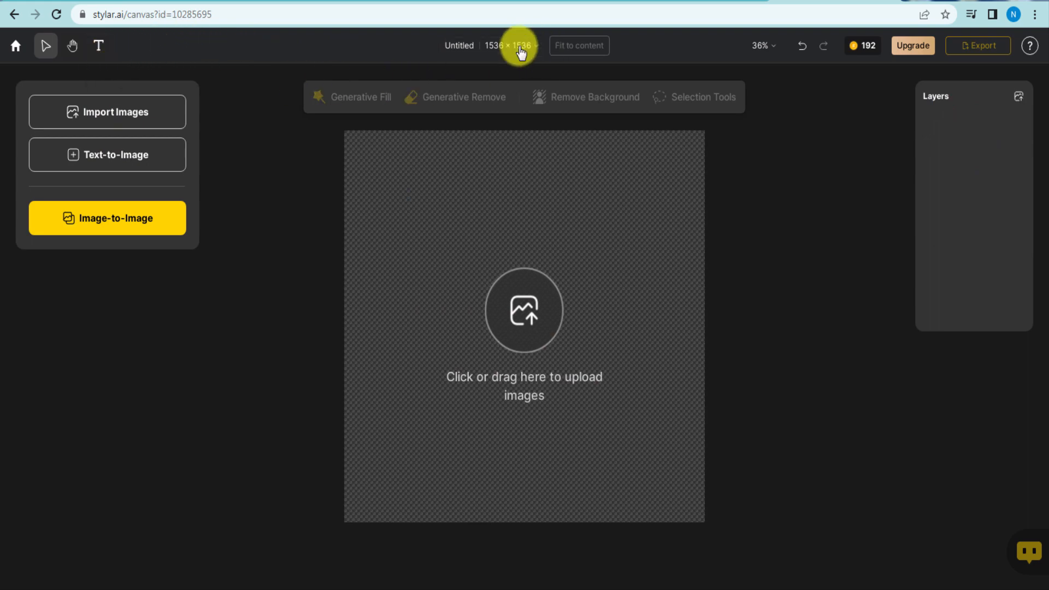
Add a text layer reading "NISAR TECH NAVIGATOR" on the empty canvas
{"action": "left_click", "coordinate": [100, 49]}
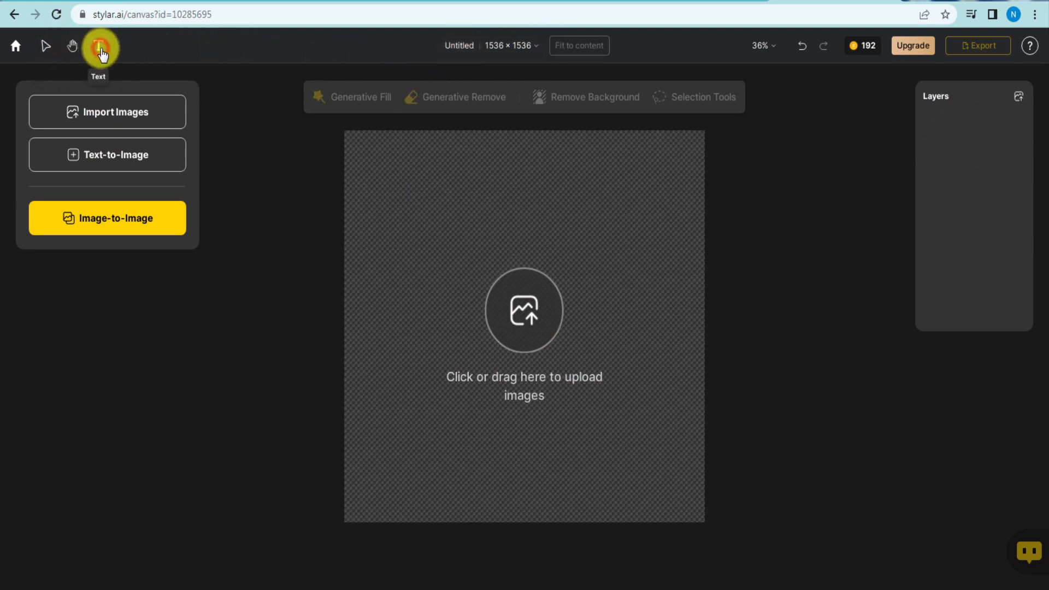
{"action": "left_click", "coordinate": [374, 252]}
{"action": "left_click", "coordinate": [608, 279]}
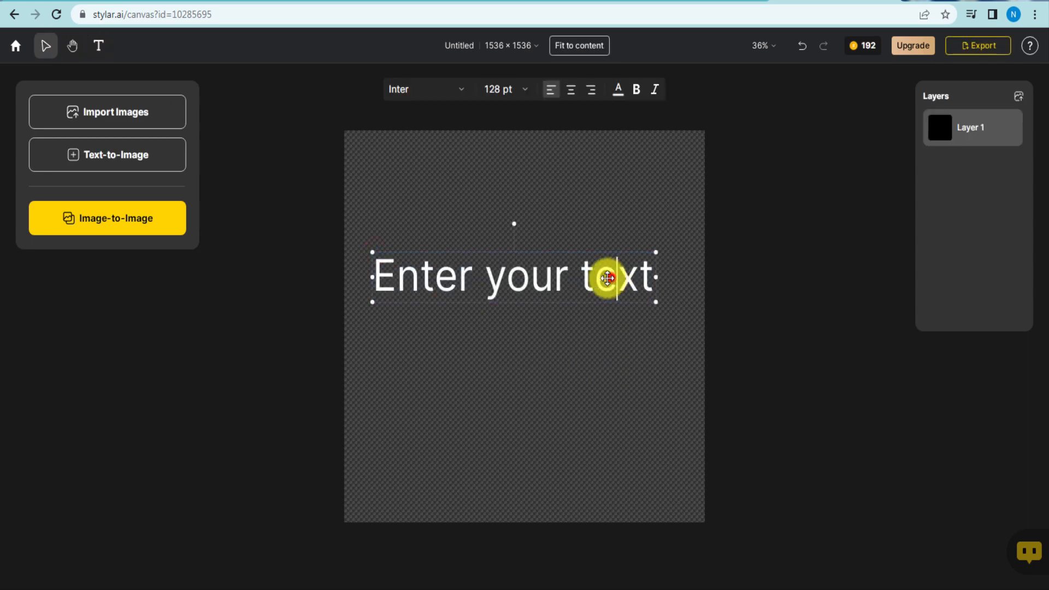
{"action": "triple_click", "coordinate": [588, 280]}
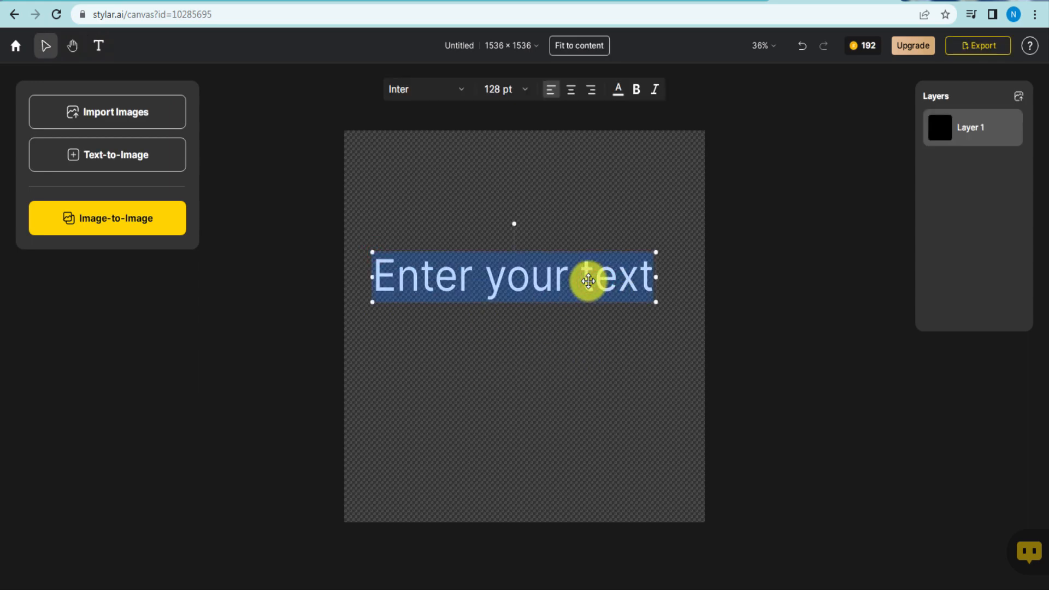
{"action": "type", "text": "NISAR"}
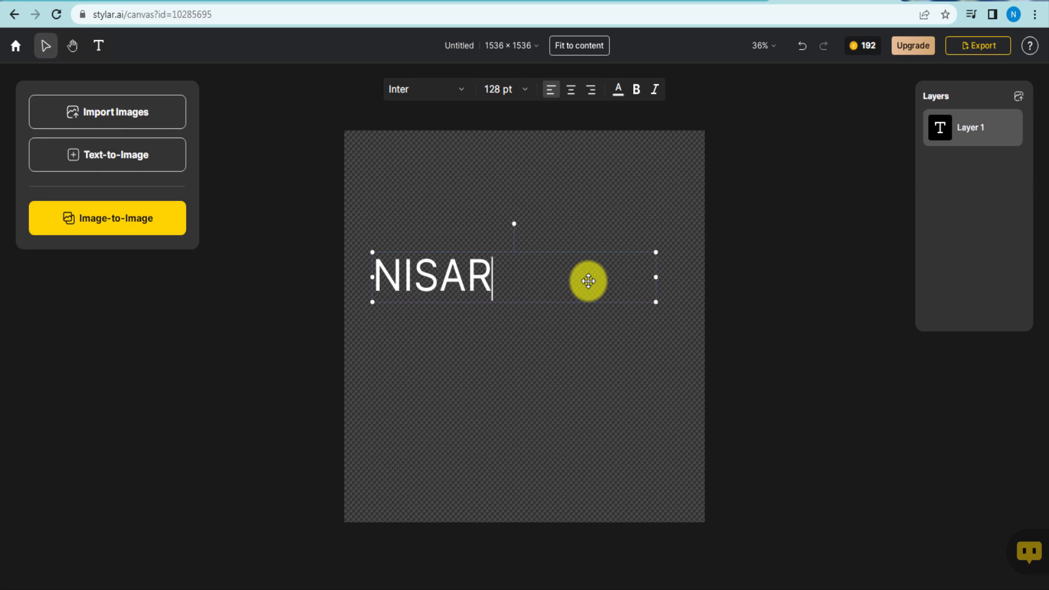
{"action": "type", "text": " TEC"}
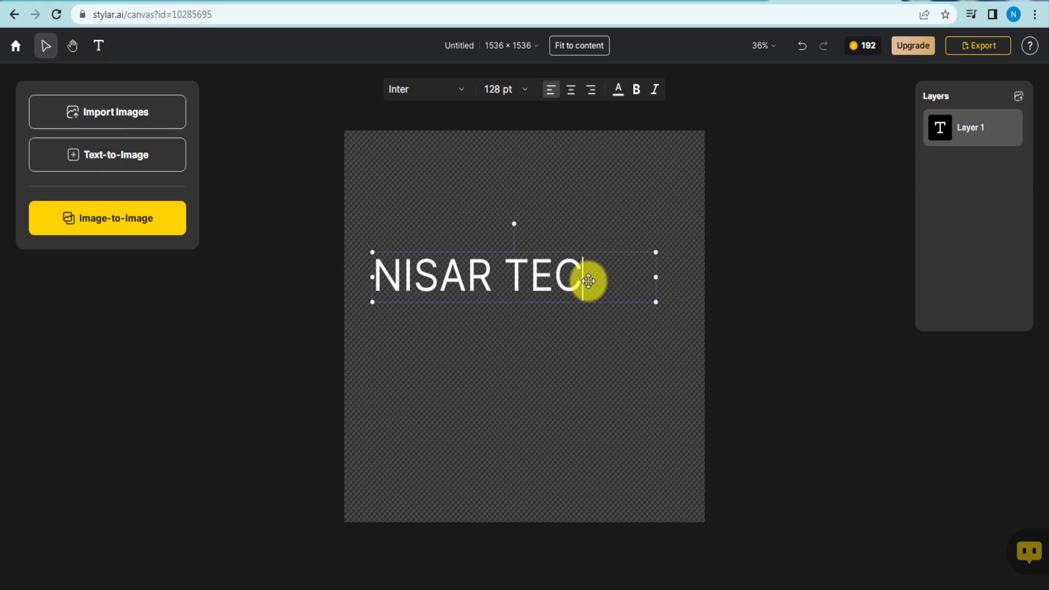
{"action": "type", "text": "H NA"}
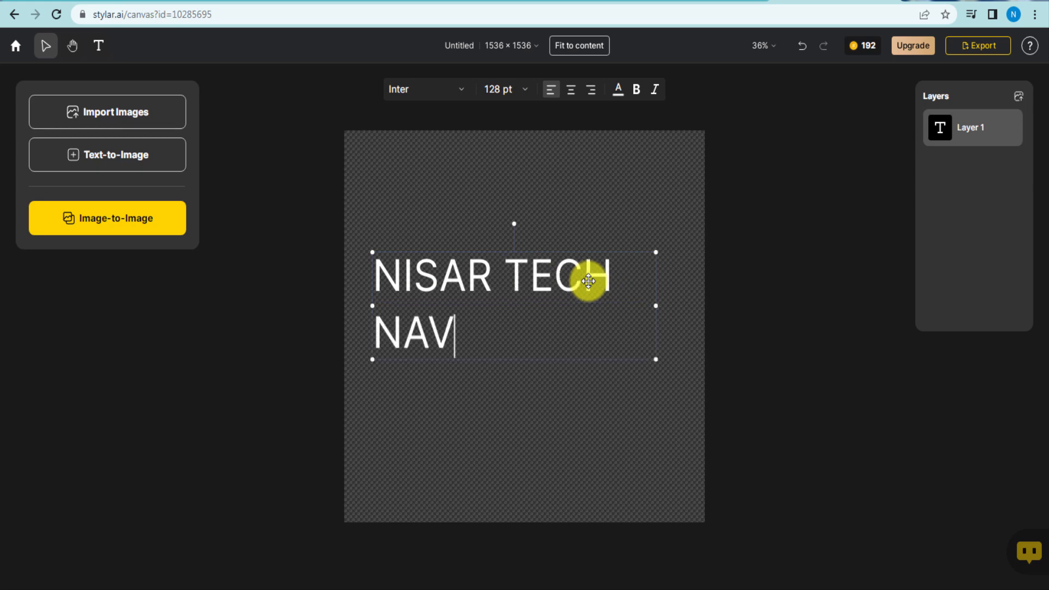
{"action": "type", "text": "VIGATOR"}
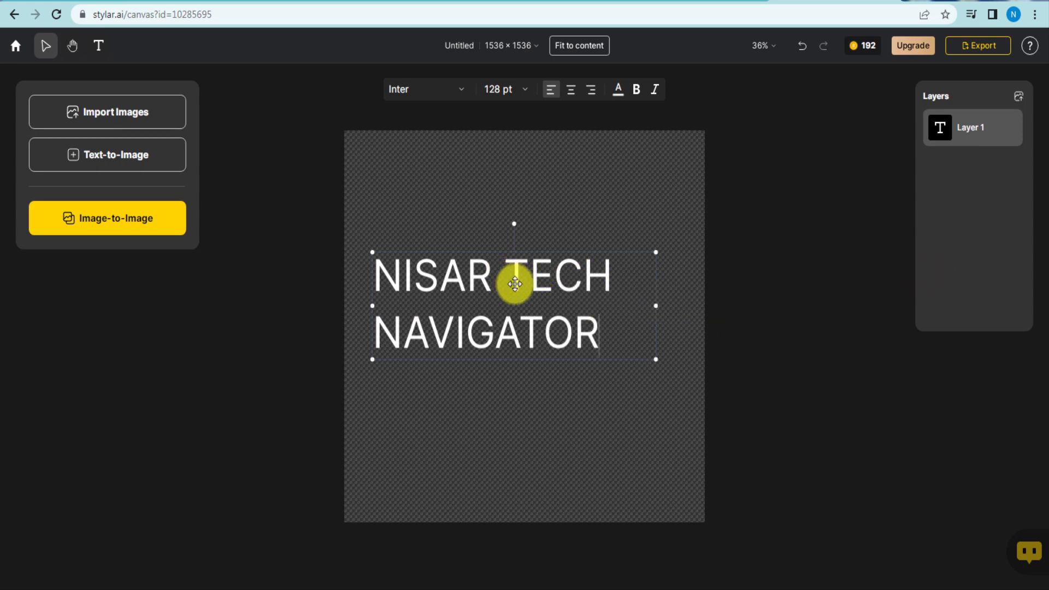
Put NISAR on its own line and widen the text box on both sides so TECH NAVIGATOR fits on the second line
{"action": "key", "text": "Return"}
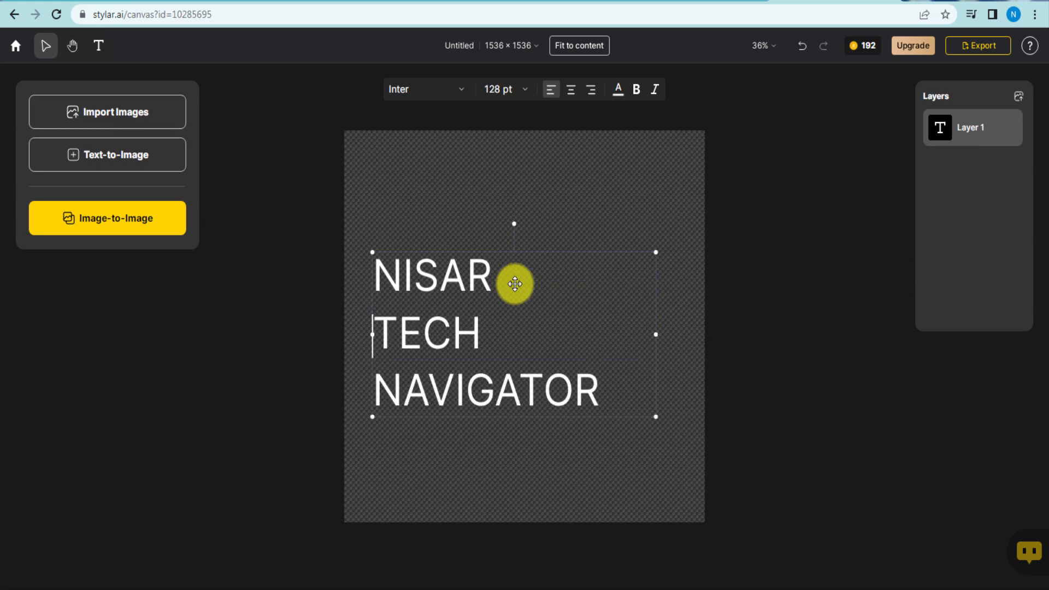
{"action": "key", "text": "BackSpace"}
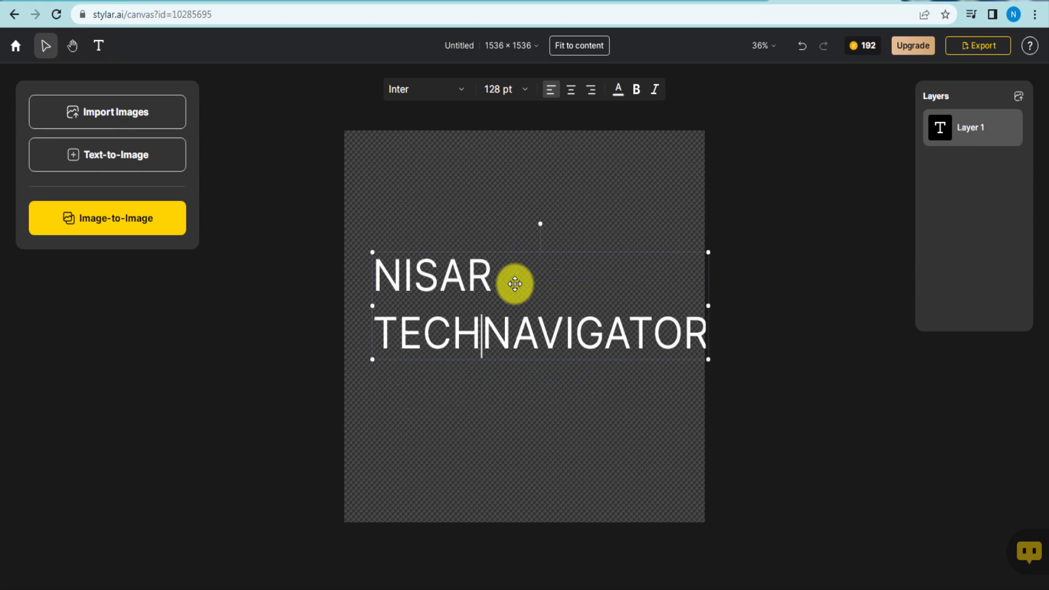
{"action": "key", "text": "Return"}
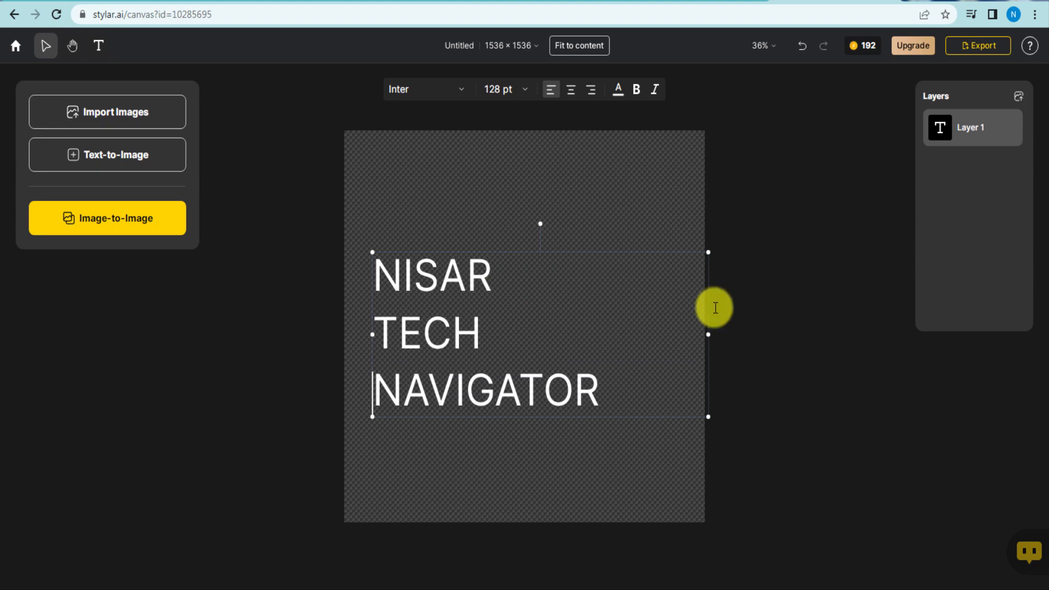
{"action": "left_click_drag", "start_coordinate": [708, 337], "coordinate": [754, 333]}
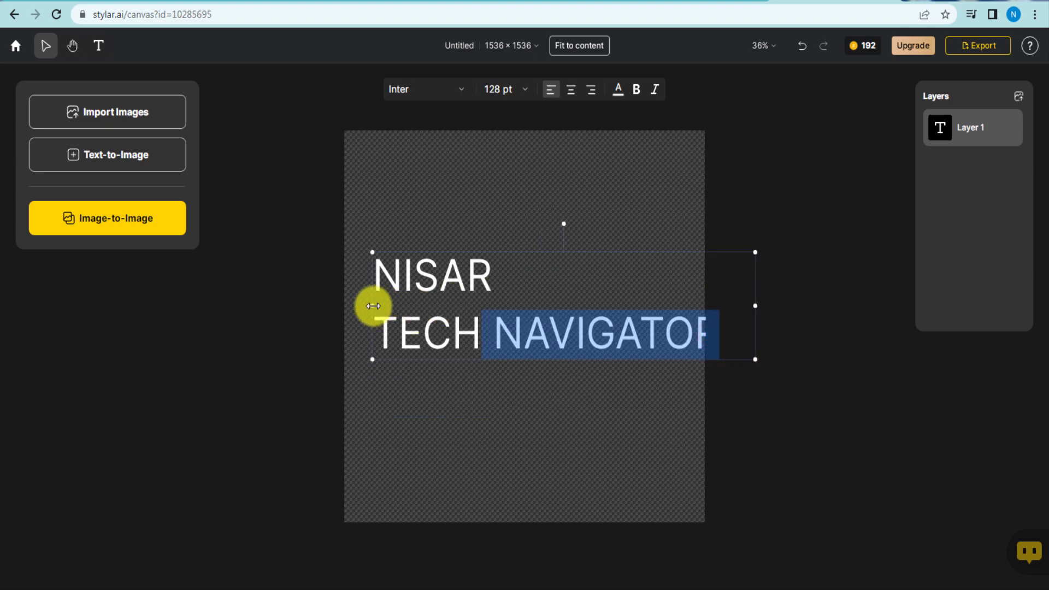
{"action": "left_click_drag", "start_coordinate": [373, 305], "coordinate": [351, 300]}
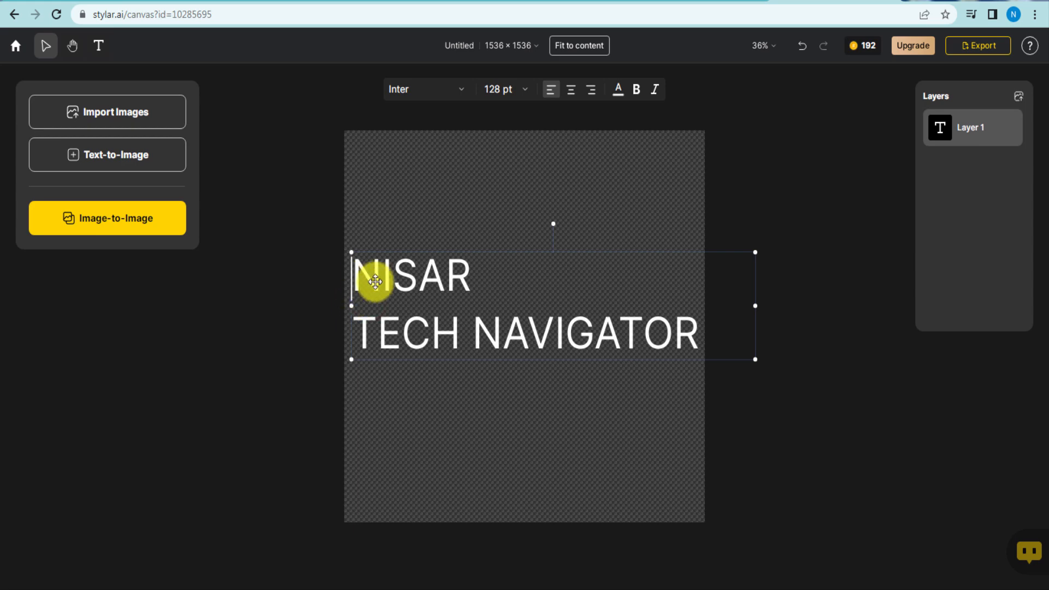
Indent NISAR to center it above TECH NAVIGATOR and shift the text block slightly down
{"action": "key", "text": "Up"}
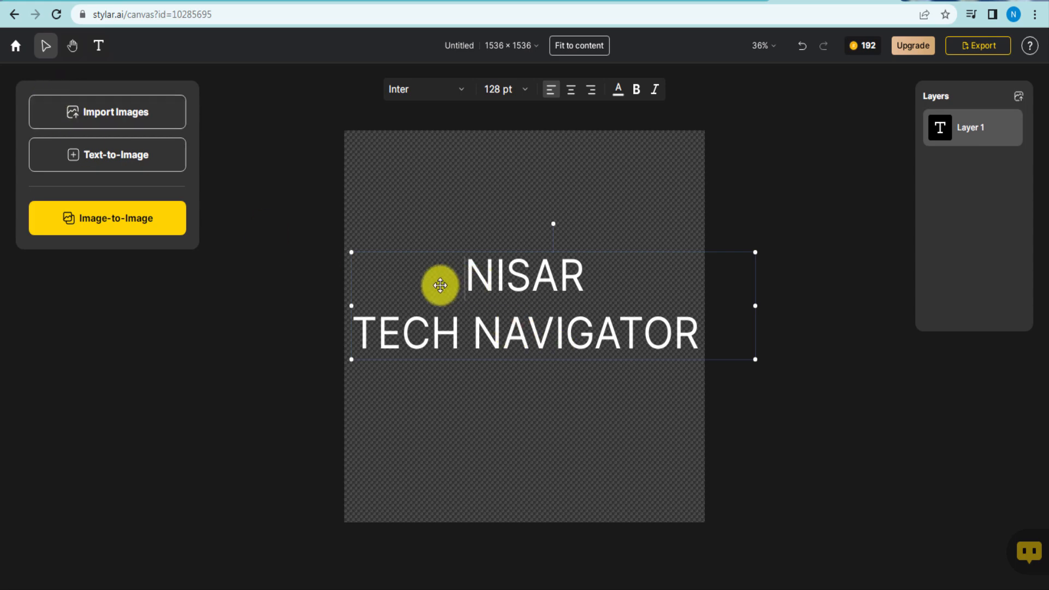
{"action": "mouse_move", "coordinate": [461, 269]}
{"action": "left_mouse_down"}
{"action": "mouse_move", "coordinate": [557, 283]}
{"action": "mouse_move", "coordinate": [459, 246]}
{"action": "mouse_move", "coordinate": [456, 275]}
{"action": "left_mouse_up"}
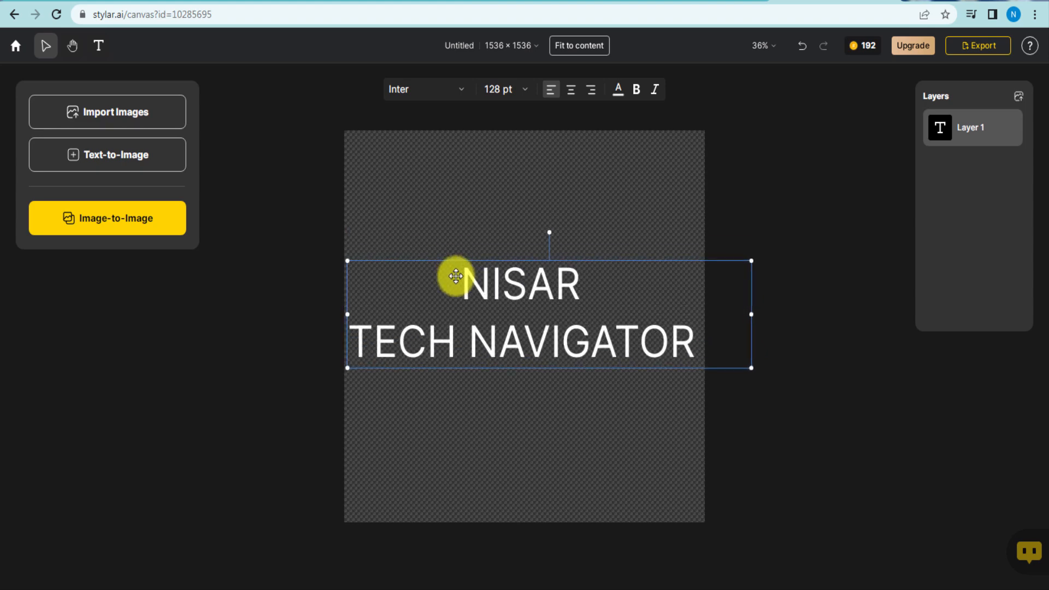
Stylize the text logo with Image-to-Image in the ExpandIcon style and preview the new results
{"action": "left_click", "coordinate": [110, 228]}
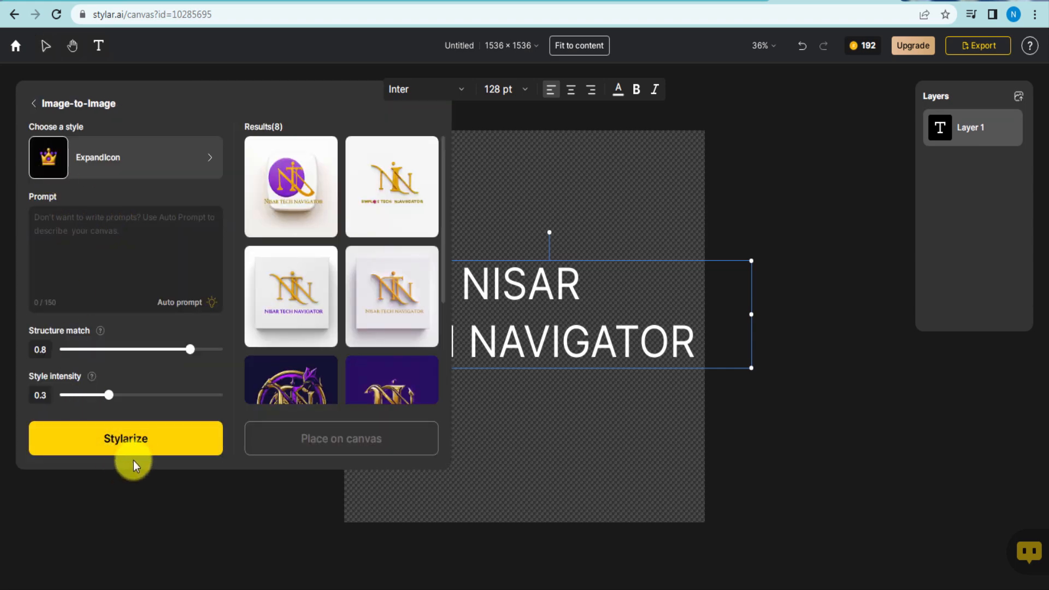
{"action": "left_click", "coordinate": [142, 447]}
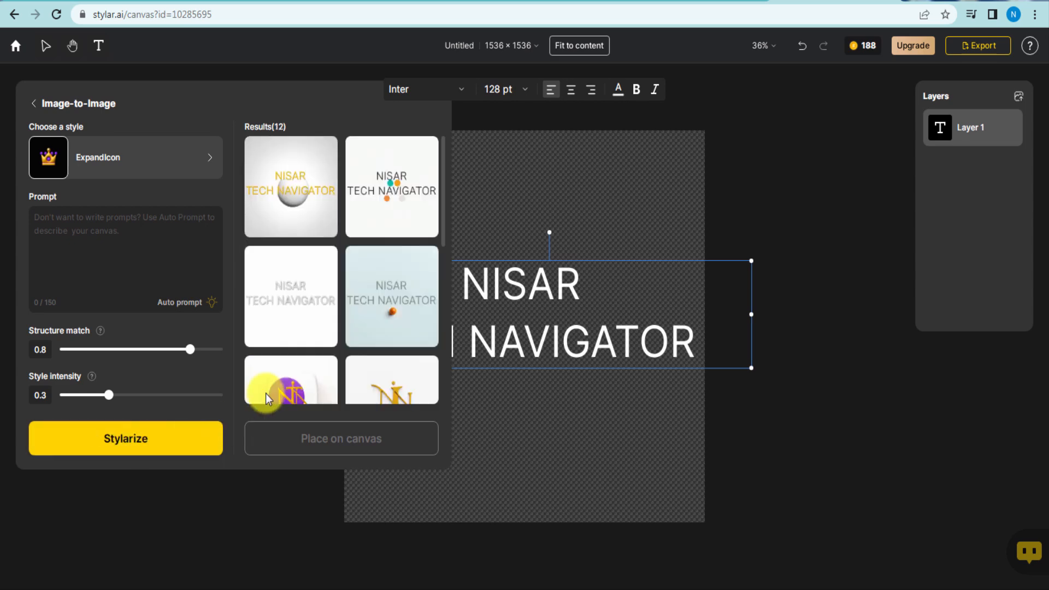
{"action": "mouse_move", "coordinate": [278, 181]}
{"action": "mouse_move", "coordinate": [358, 197]}
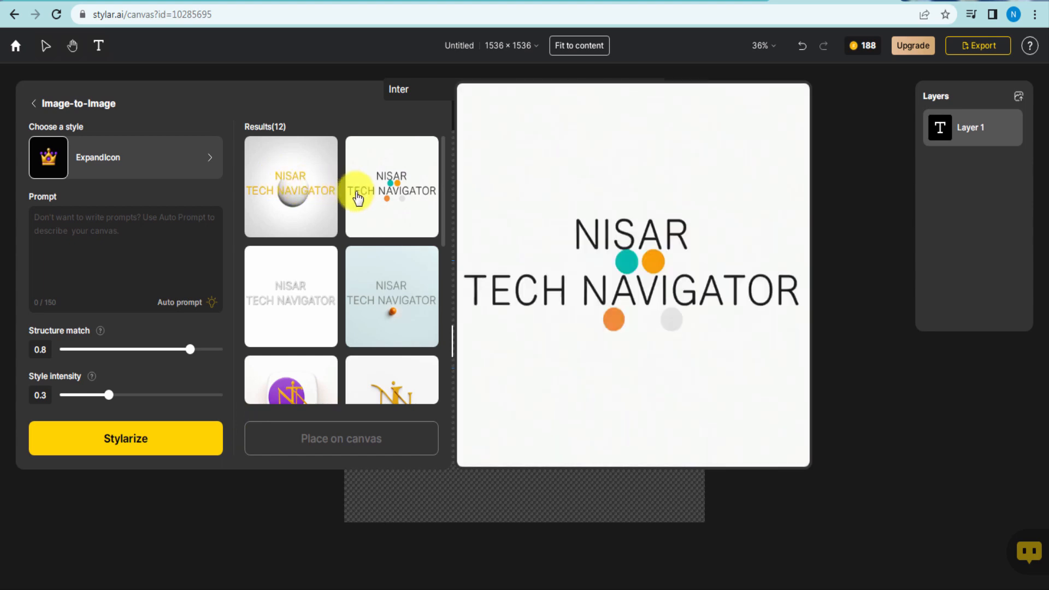
{"action": "mouse_move", "coordinate": [273, 285]}
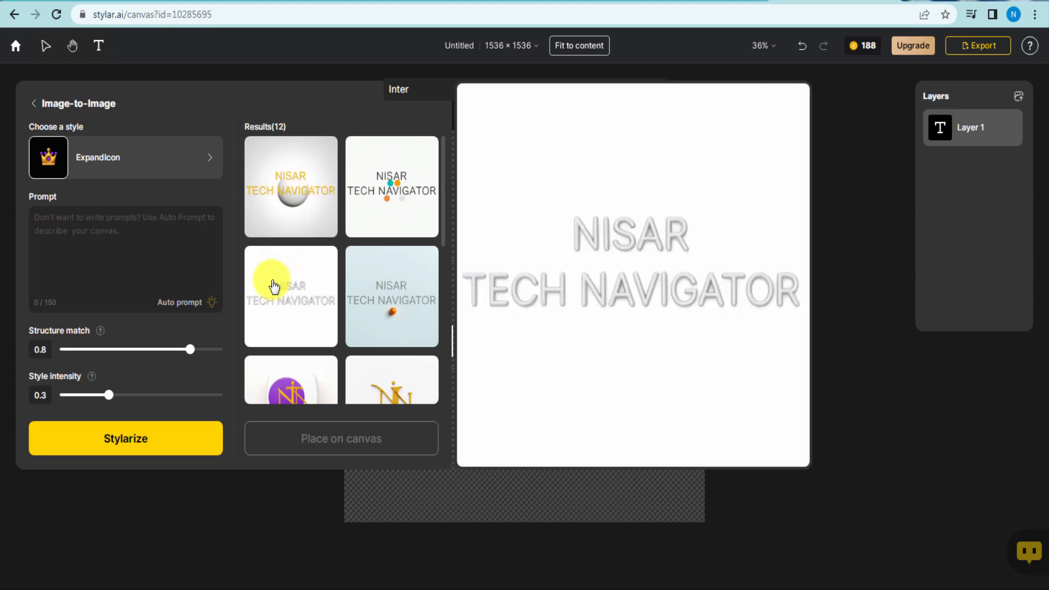
{"action": "mouse_move", "coordinate": [379, 302]}
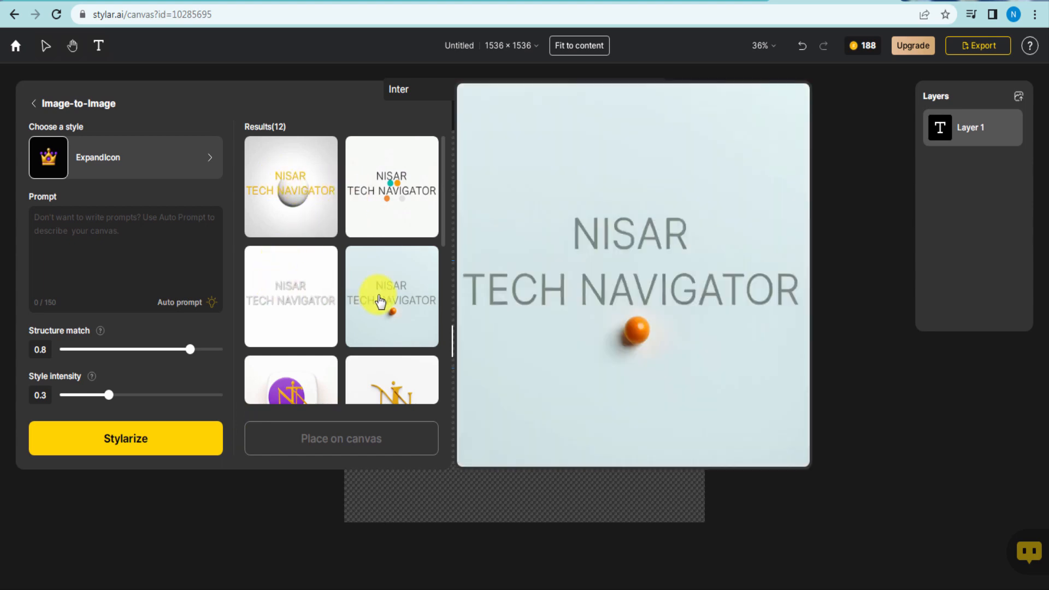
Switch the Image-to-Image style to Surreal Iridescence, stylize the text logo again and preview the new results
{"action": "left_click", "coordinate": [123, 162]}
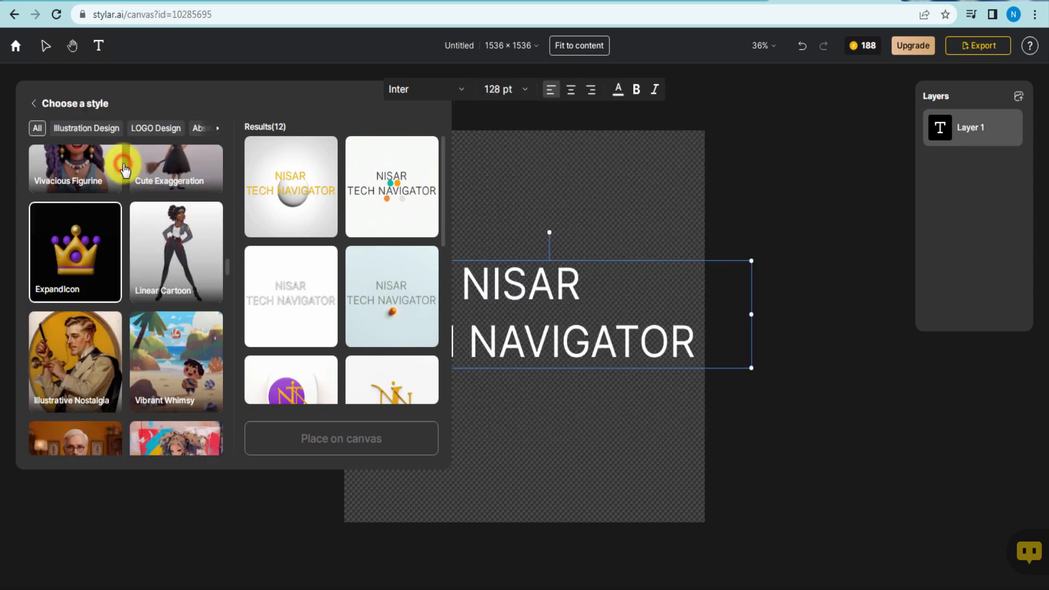
{"action": "scroll", "coordinate": [175, 328], "scroll_direction": "down", "scroll_amount": 8}
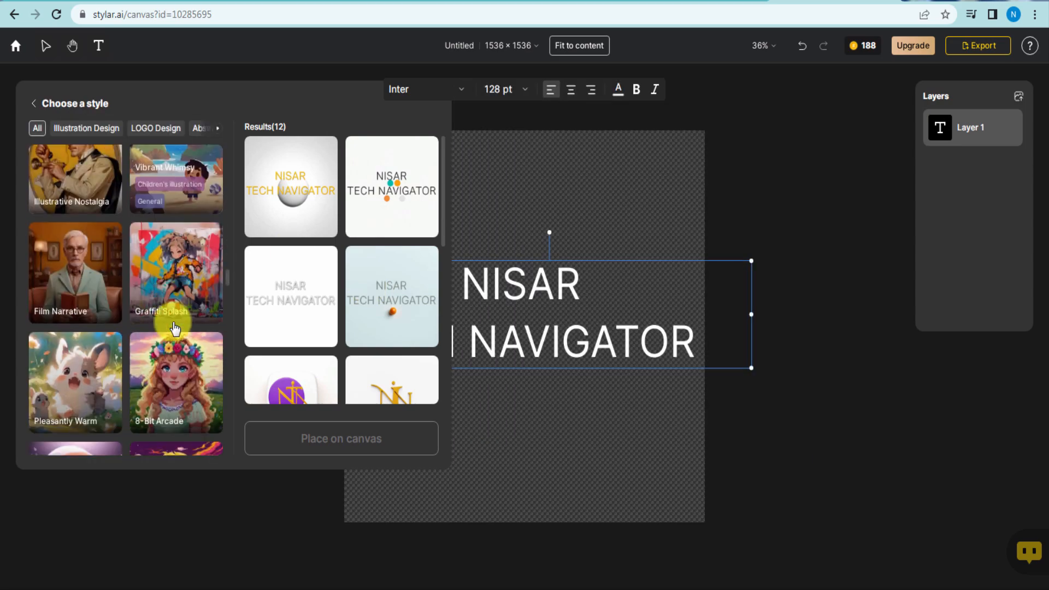
{"action": "scroll", "coordinate": [174, 328], "scroll_direction": "down", "scroll_amount": 10}
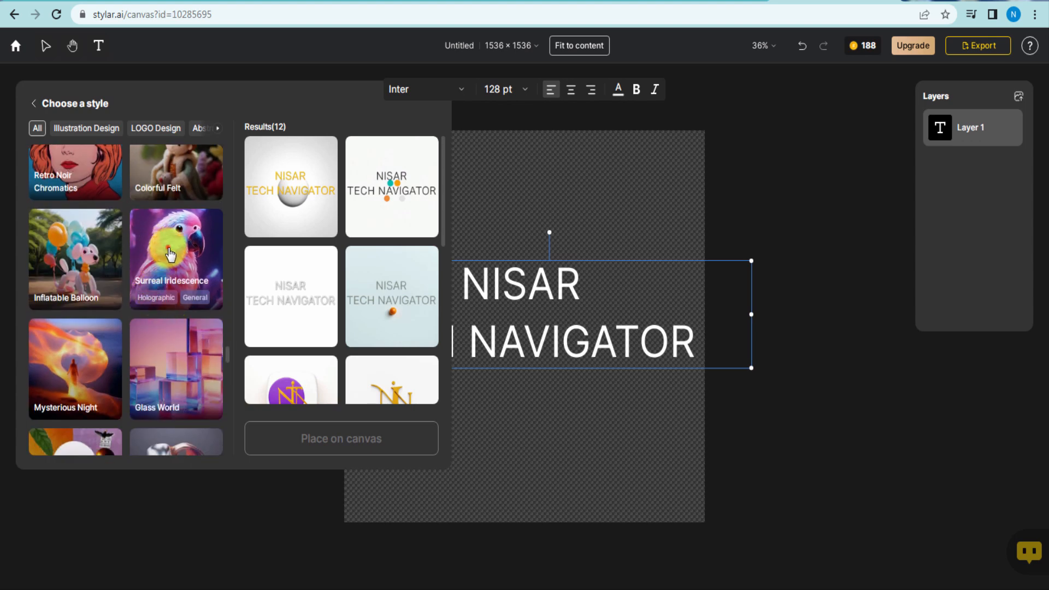
{"action": "left_click", "coordinate": [170, 254]}
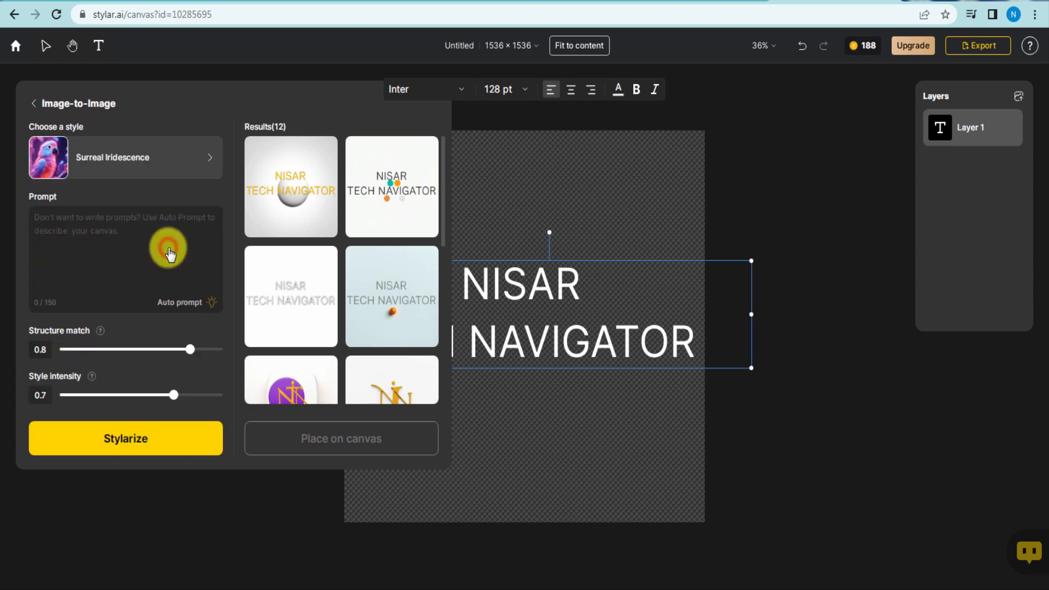
{"action": "left_click", "coordinate": [127, 440]}
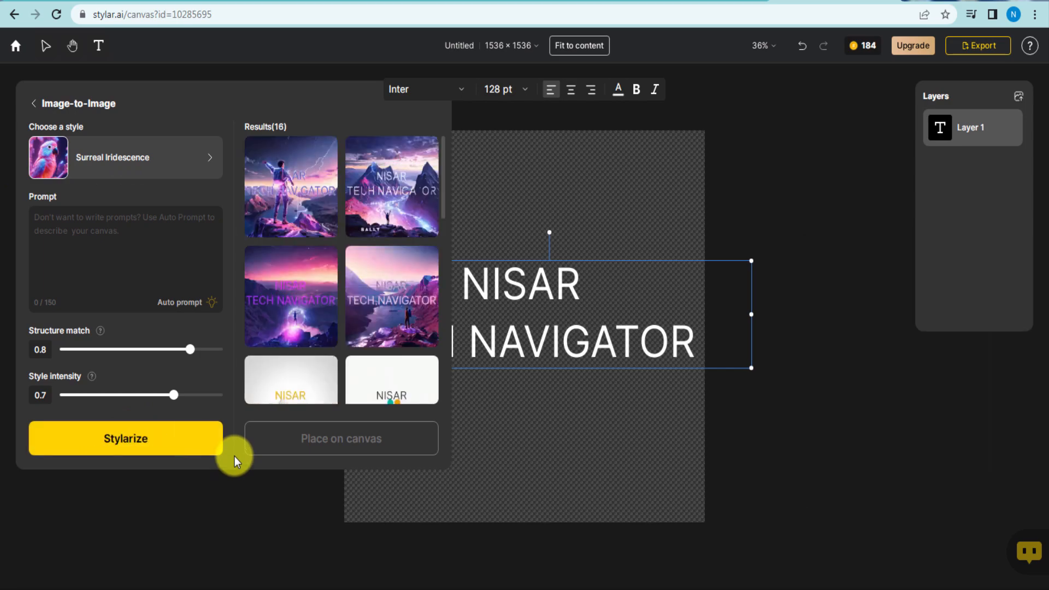
{"action": "mouse_move", "coordinate": [415, 185]}
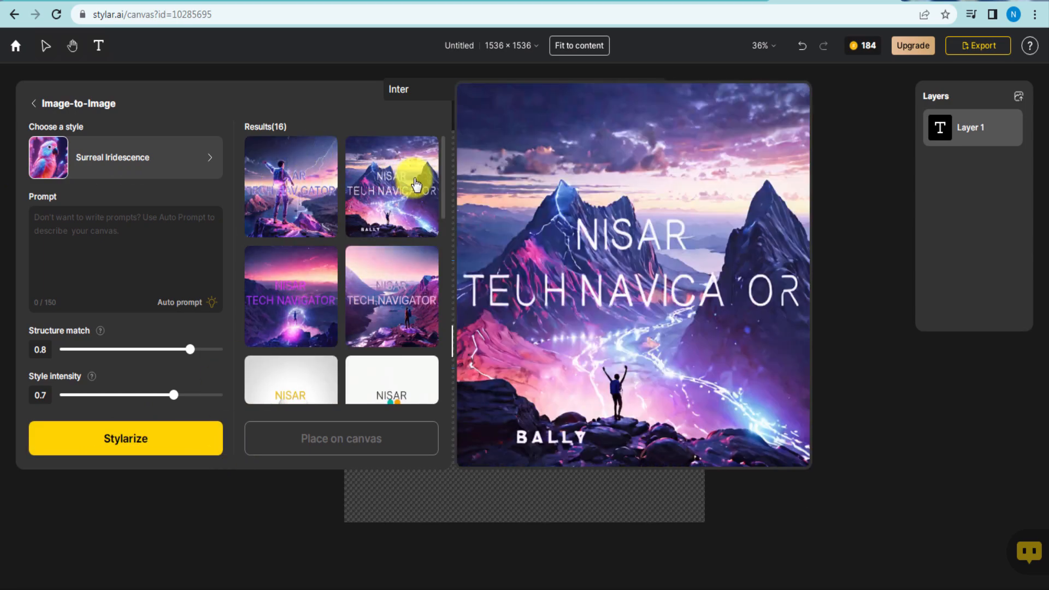
{"action": "mouse_move", "coordinate": [274, 302]}
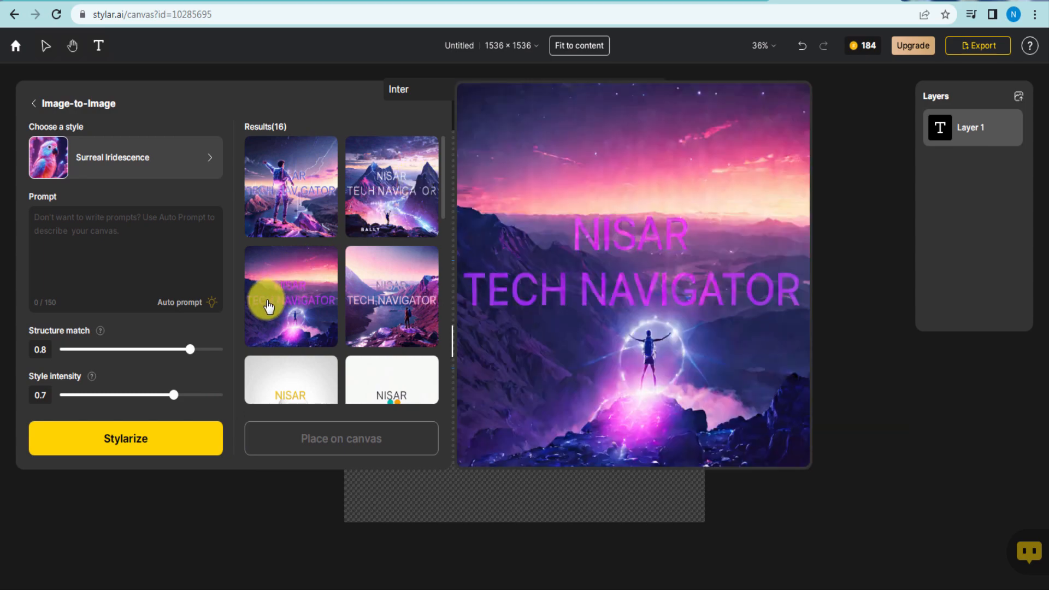
{"action": "mouse_move", "coordinate": [406, 297]}
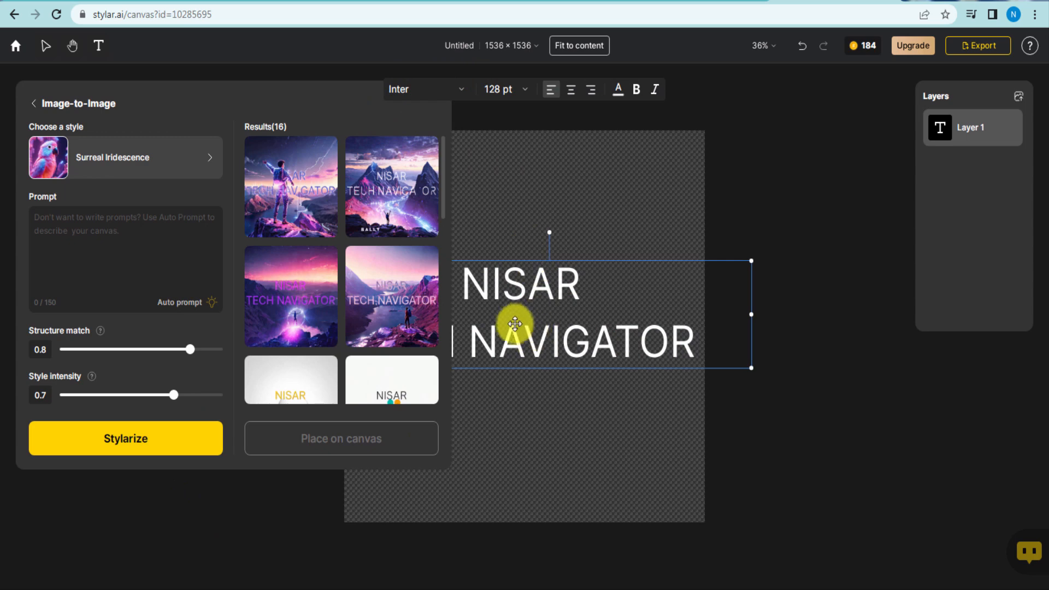
Leave the Image-to-Image results and return to the canvas with the text layer deselected
{"action": "left_click", "coordinate": [508, 298]}
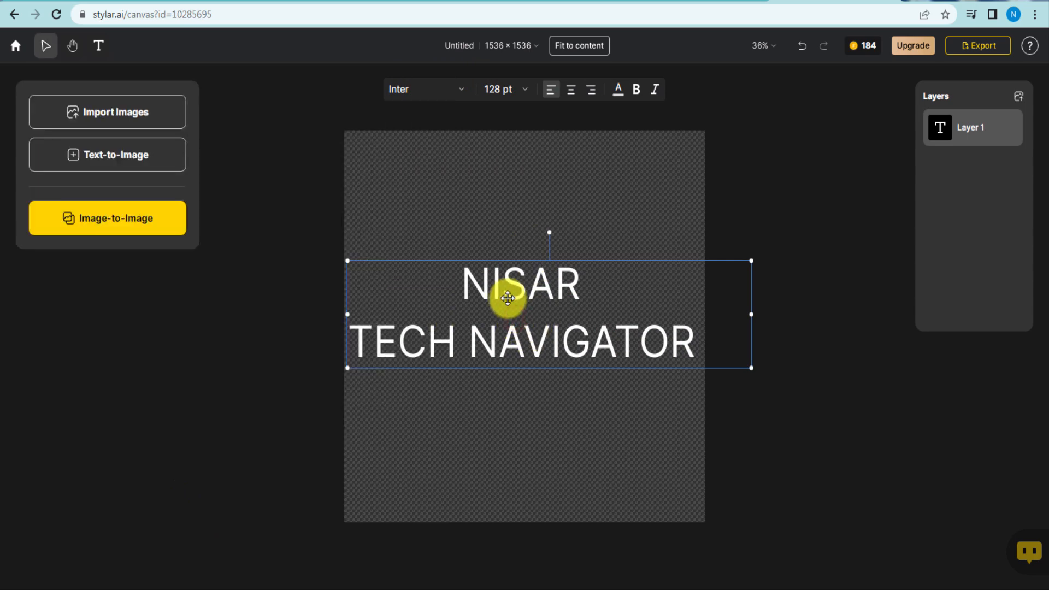
{"action": "double_click", "coordinate": [480, 281]}
{"action": "left_click", "coordinate": [480, 350]}
{"action": "left_click", "coordinate": [466, 183]}
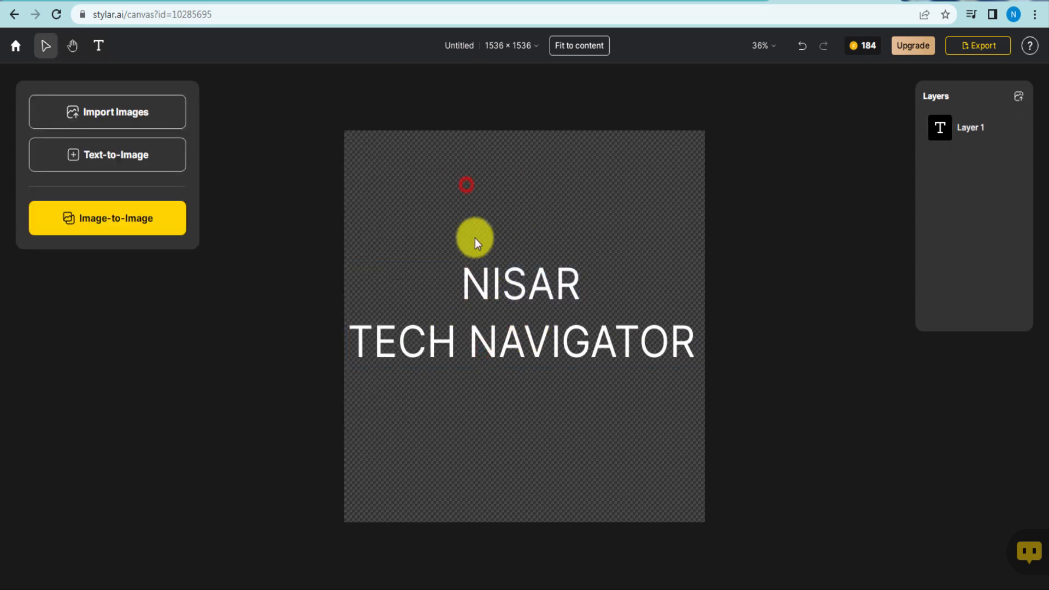
Select the word NISAR, check its font and size options, and try bold formatting on the logo text
{"action": "left_click", "coordinate": [489, 295]}
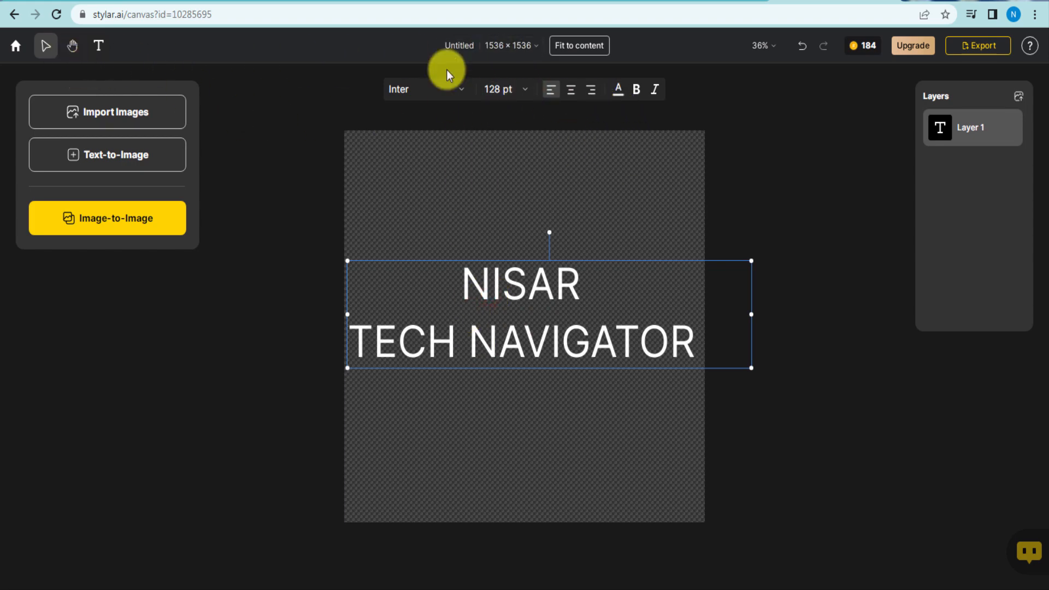
{"action": "double_click", "coordinate": [476, 274]}
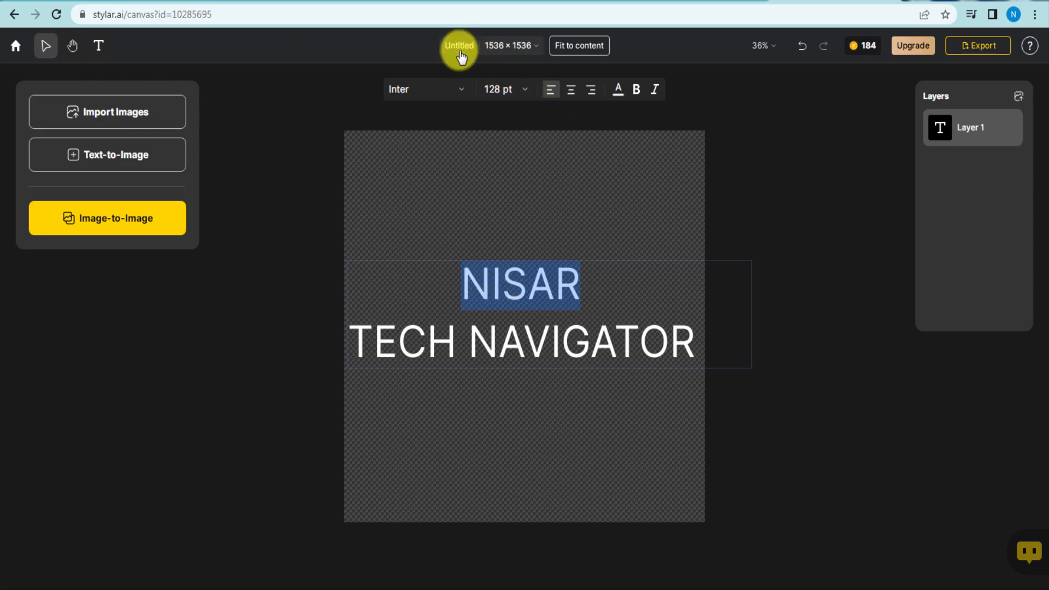
{"action": "left_click", "coordinate": [433, 92]}
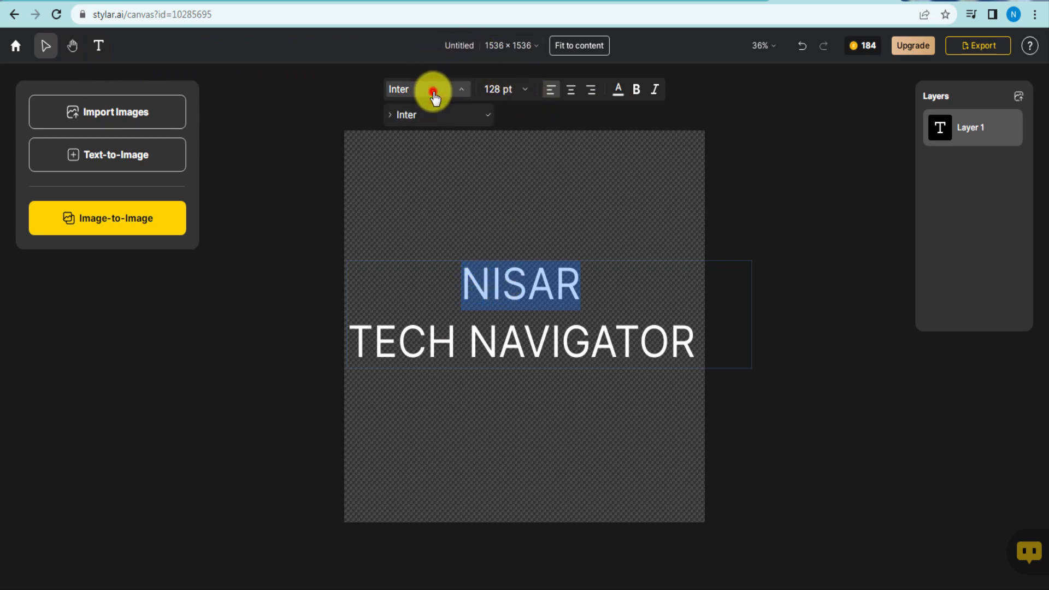
{"action": "left_click", "coordinate": [433, 93]}
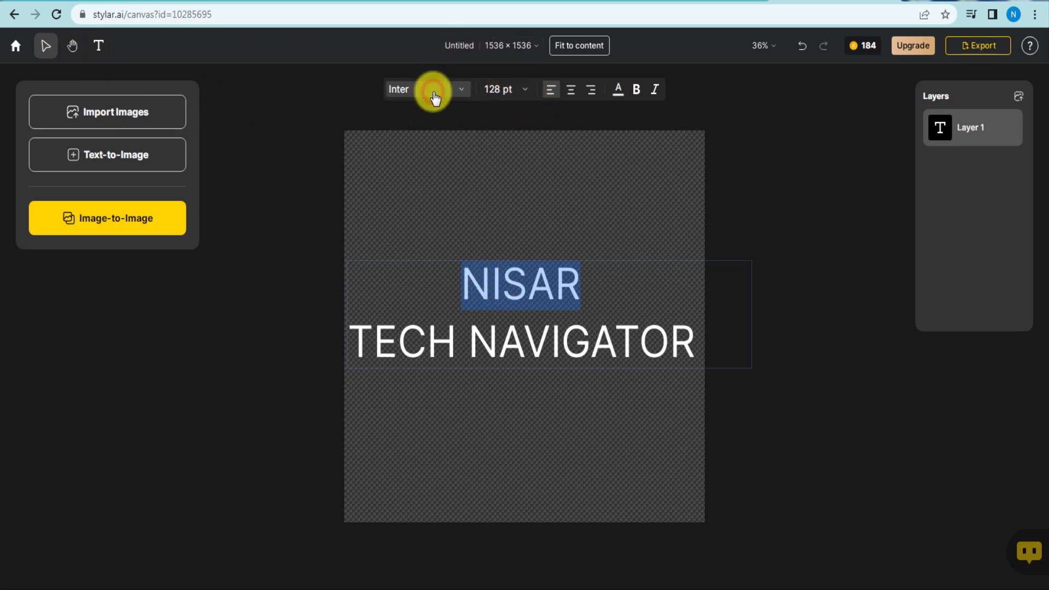
{"action": "left_click", "coordinate": [525, 89]}
{"action": "left_click", "coordinate": [526, 90]}
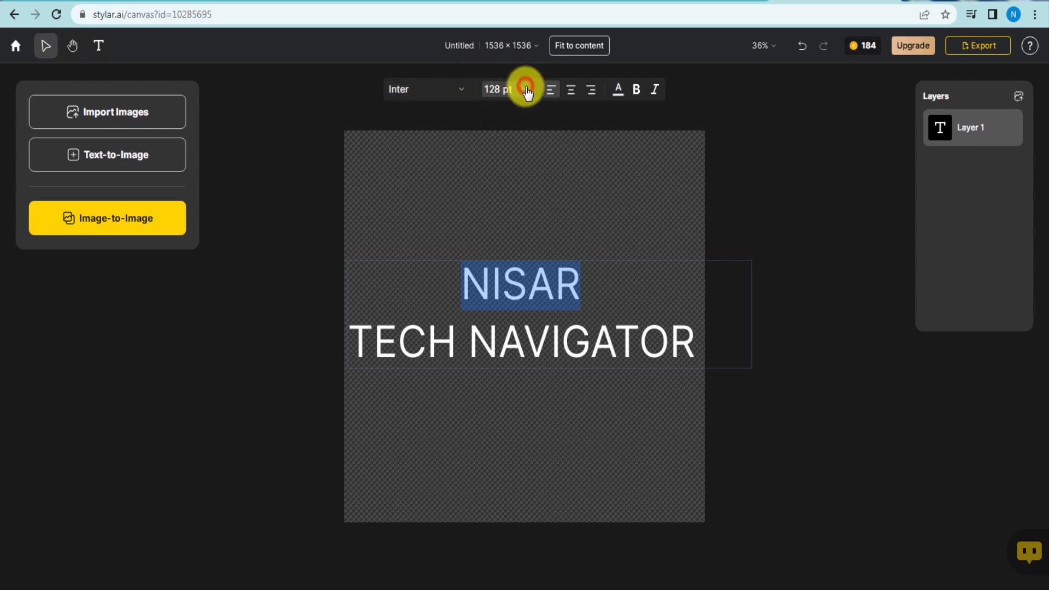
{"action": "left_click", "coordinate": [639, 89]}
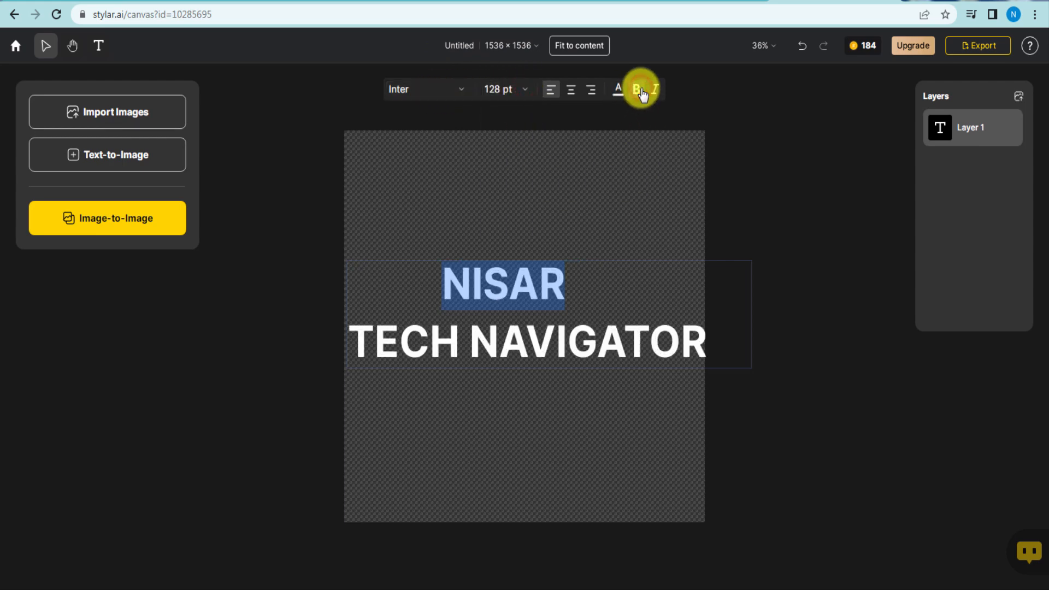
{"action": "left_click", "coordinate": [640, 90]}
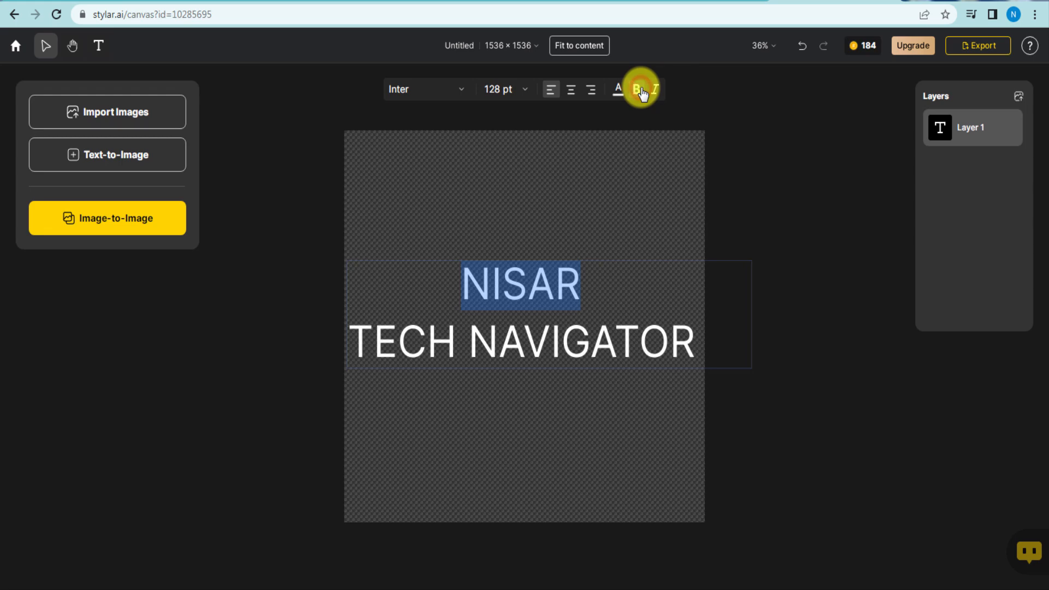
{"action": "left_click", "coordinate": [554, 356]}
{"action": "left_click", "coordinate": [555, 424]}
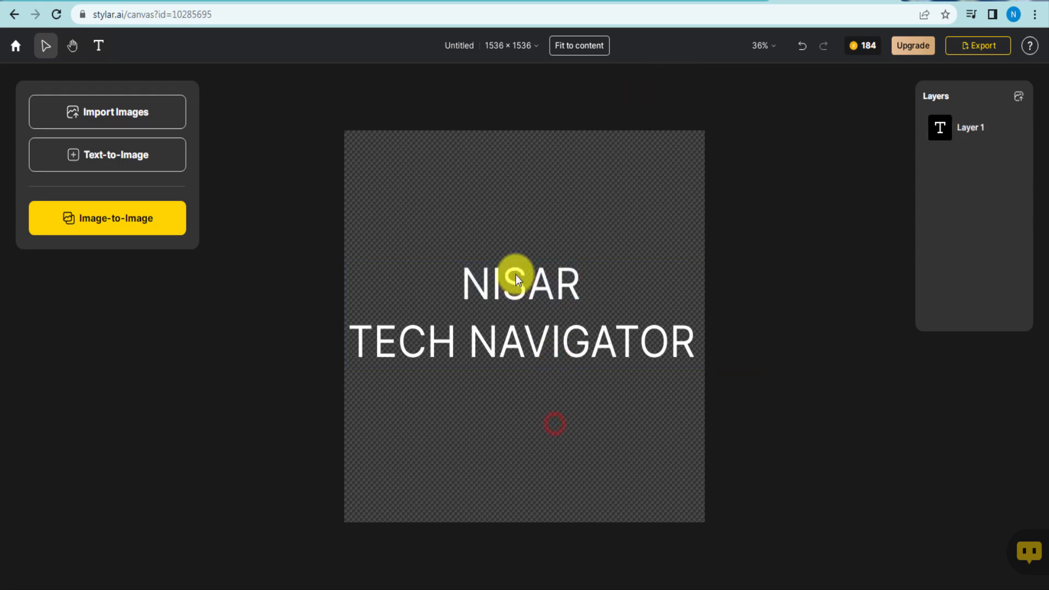
Compare fonts on the whole text layer and set it to Monoton at 96 pt
{"action": "left_click", "coordinate": [516, 276]}
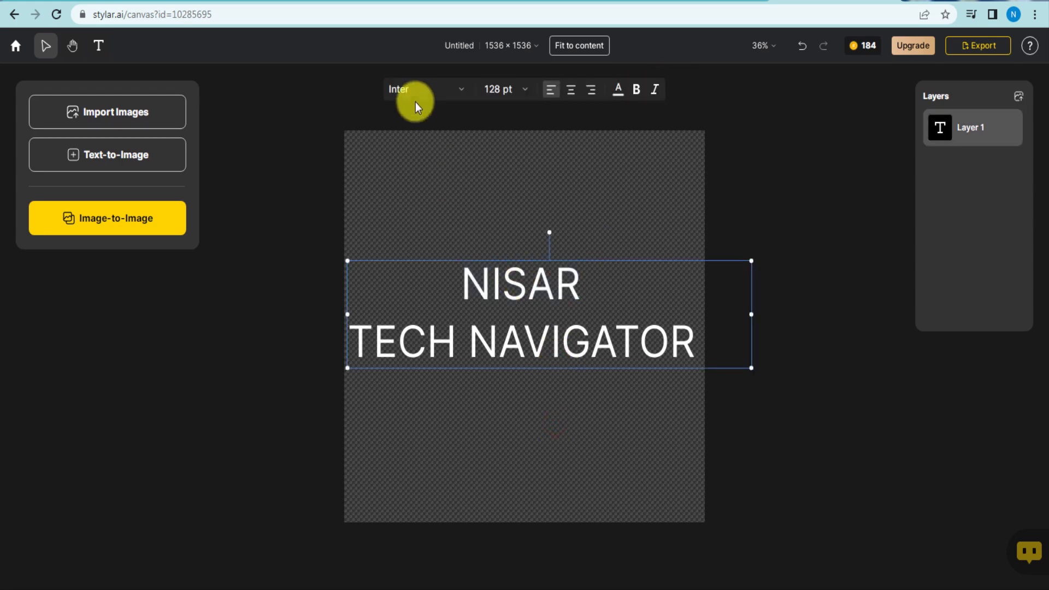
{"action": "left_click", "coordinate": [460, 90]}
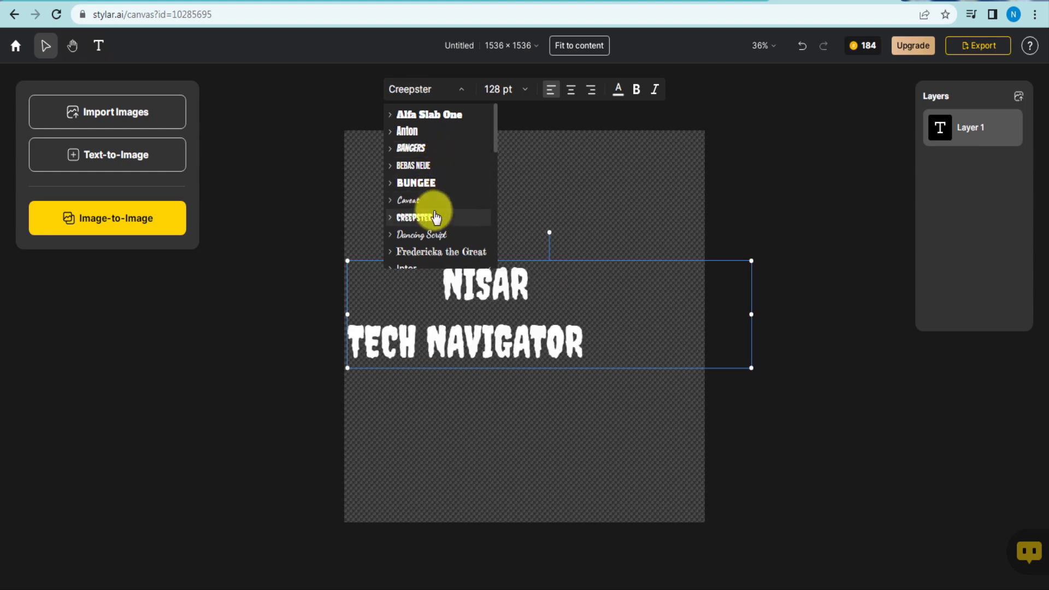
{"action": "scroll", "coordinate": [433, 232], "scroll_direction": "down", "scroll_amount": 3}
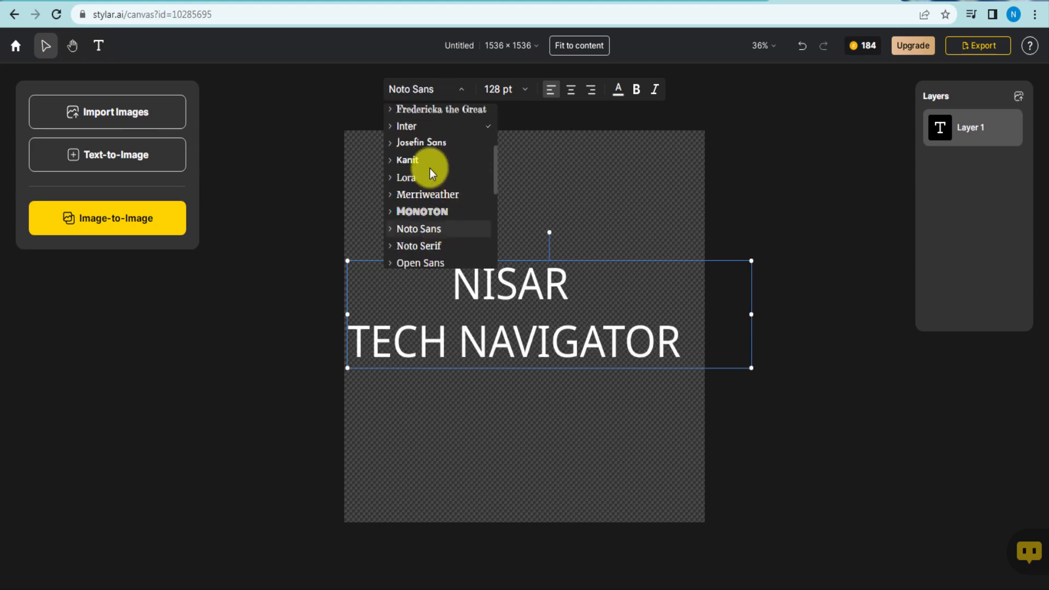
{"action": "scroll", "coordinate": [414, 210], "scroll_direction": "up", "scroll_amount": 3}
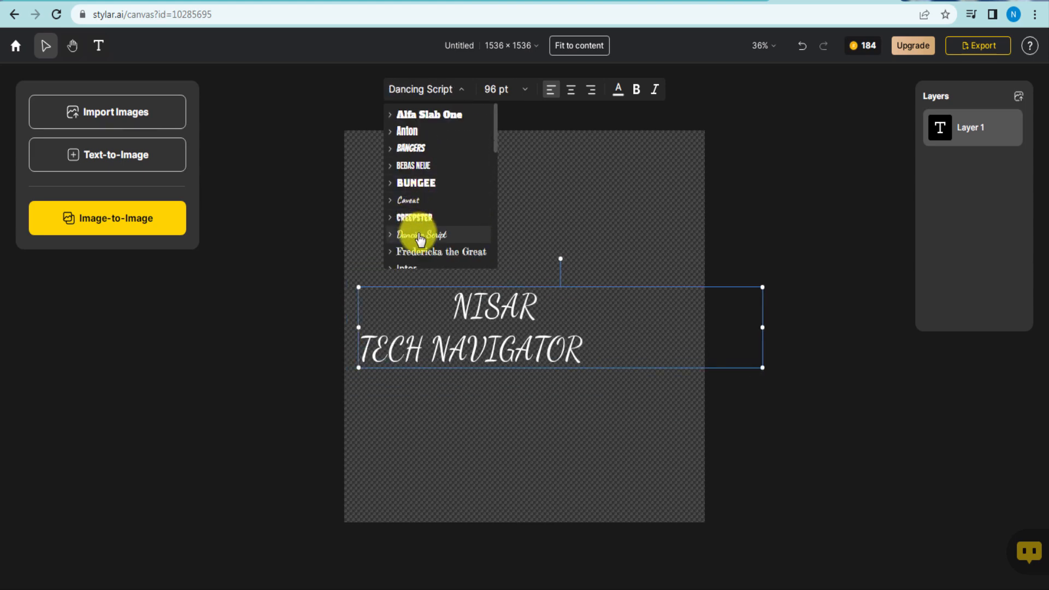
{"action": "scroll", "coordinate": [417, 232], "scroll_direction": "down", "scroll_amount": 3}
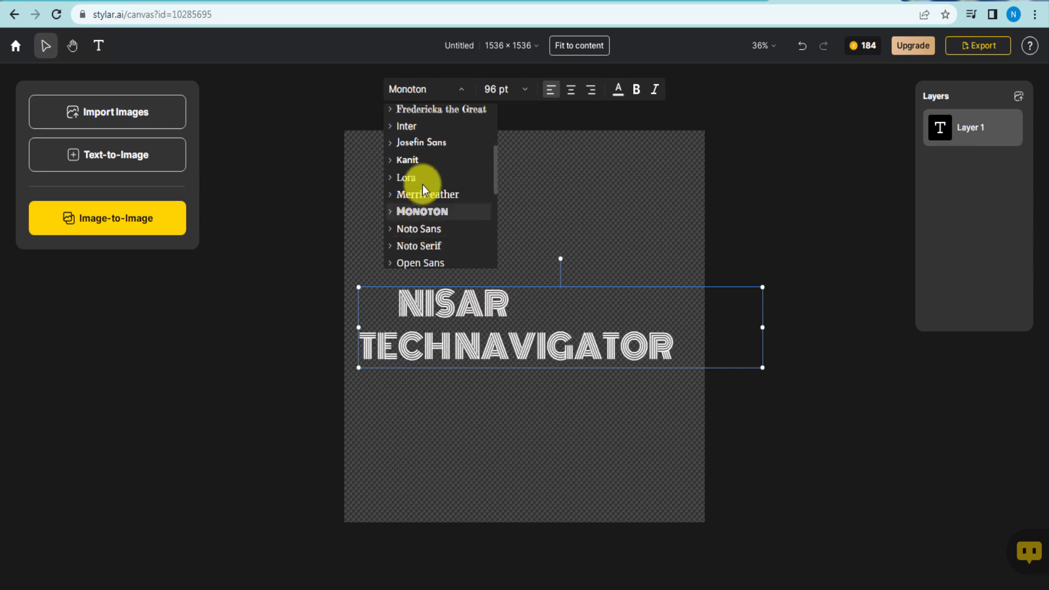
{"action": "left_click", "coordinate": [426, 212]}
{"action": "left_click", "coordinate": [425, 211]}
Indent NISAR further with spaces and widen the gap between TECH and NAVIGATOR
{"action": "left_click", "coordinate": [391, 306]}
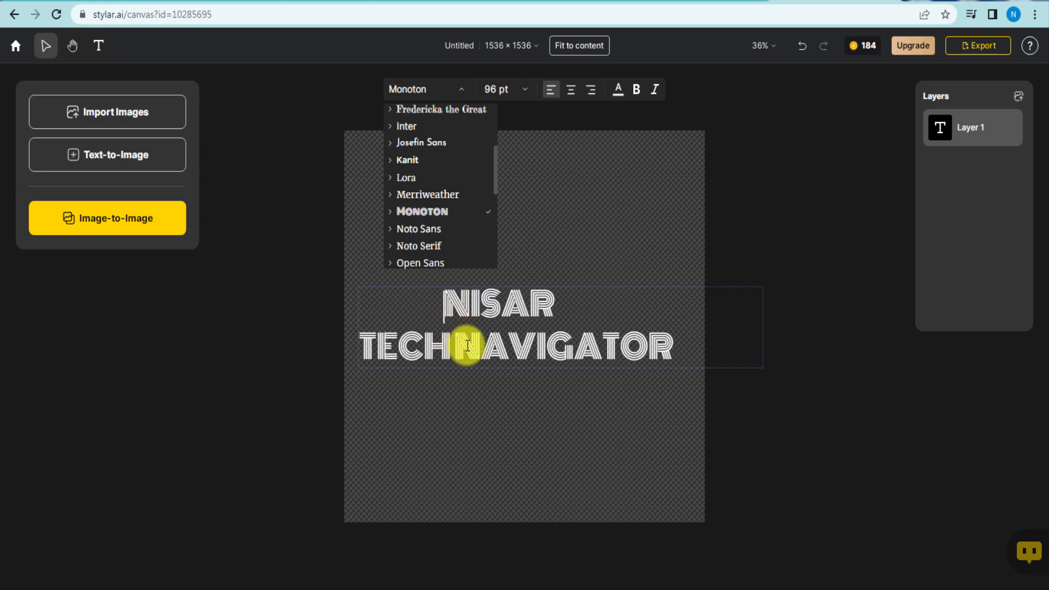
{"action": "left_click", "coordinate": [453, 352]}
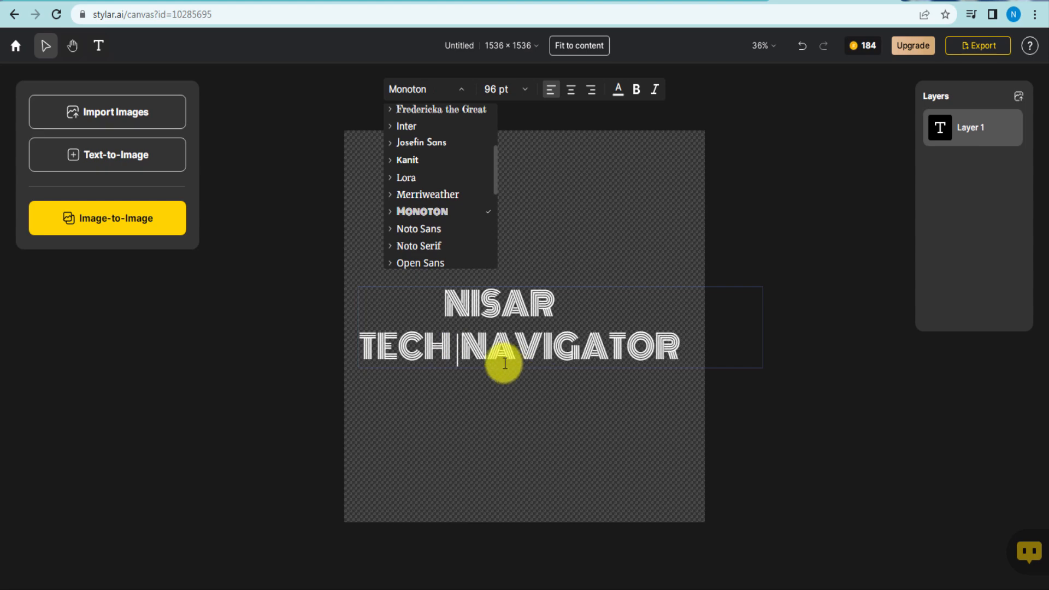
{"action": "left_click", "coordinate": [424, 314]}
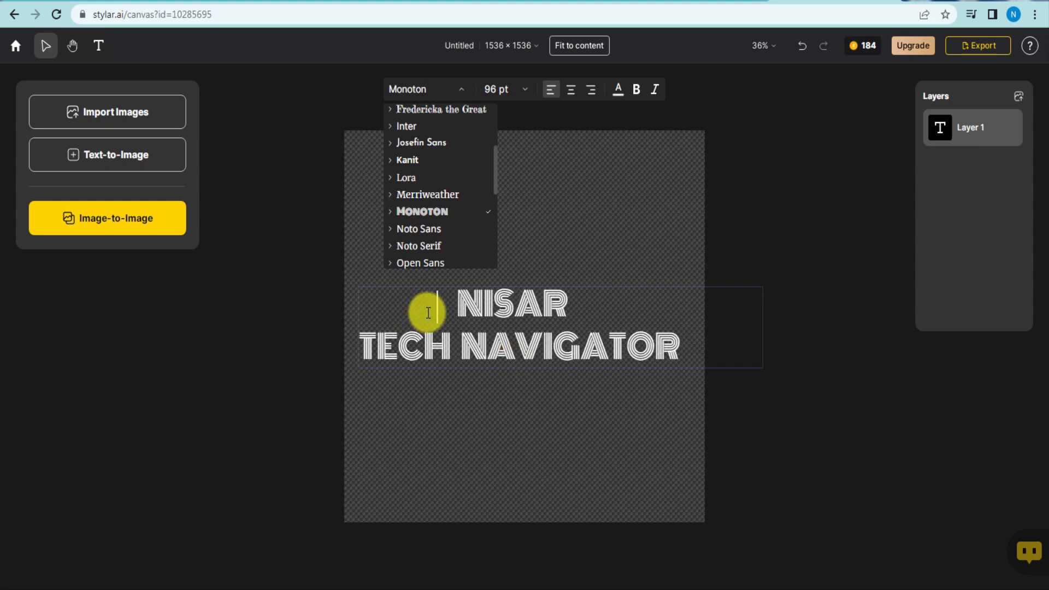
{"action": "left_click", "coordinate": [484, 425]}
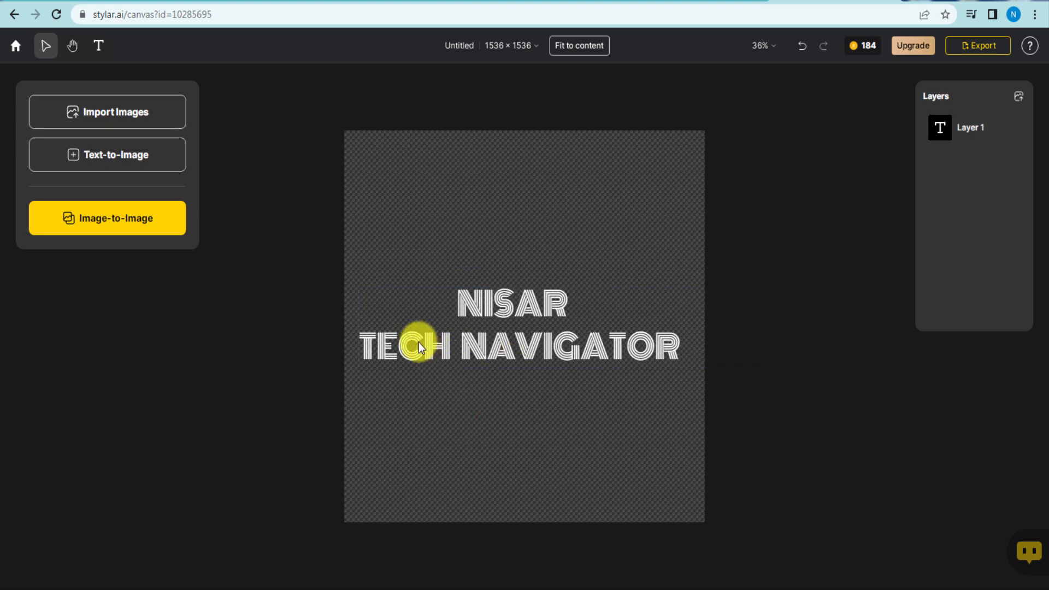
Fine-tune the spaces before NISAR to center it above TECH NAVIGATOR
{"action": "left_click", "coordinate": [434, 306]}
{"action": "left_click", "coordinate": [437, 305]}
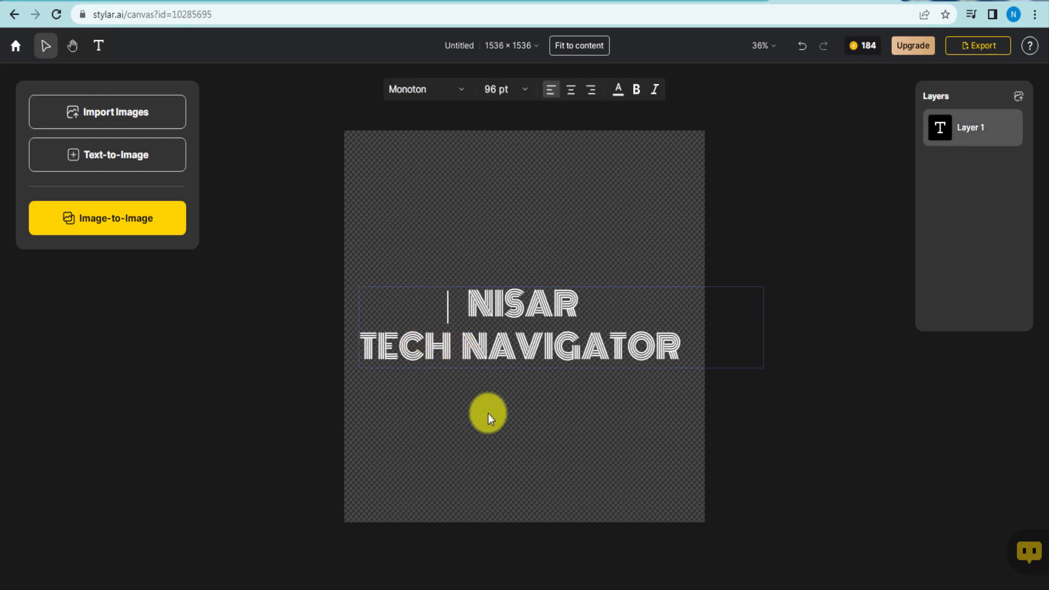
{"action": "key", "text": "BackSpace"}
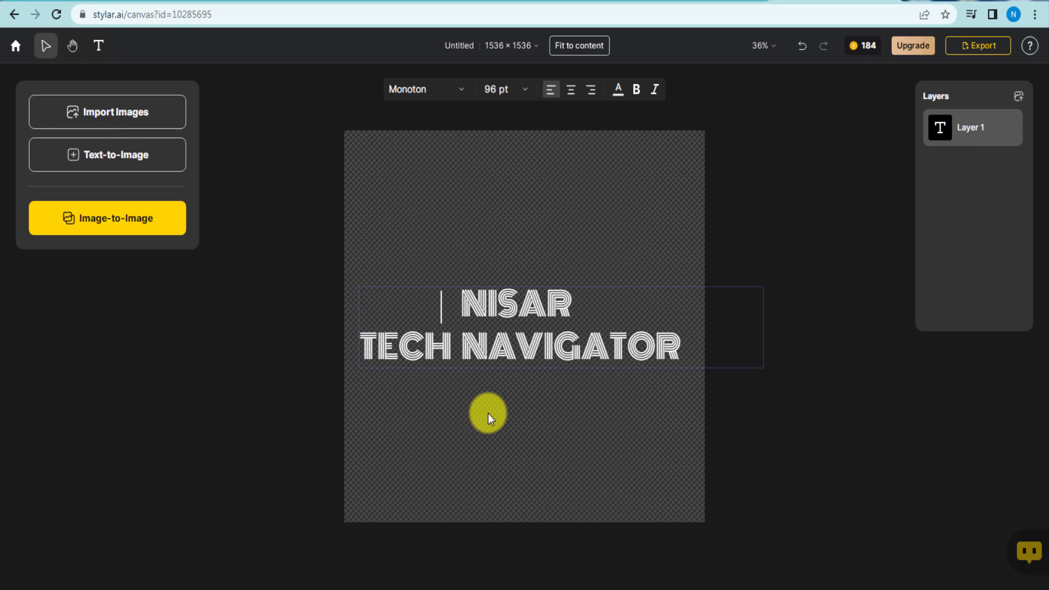
{"action": "left_click", "coordinate": [487, 410]}
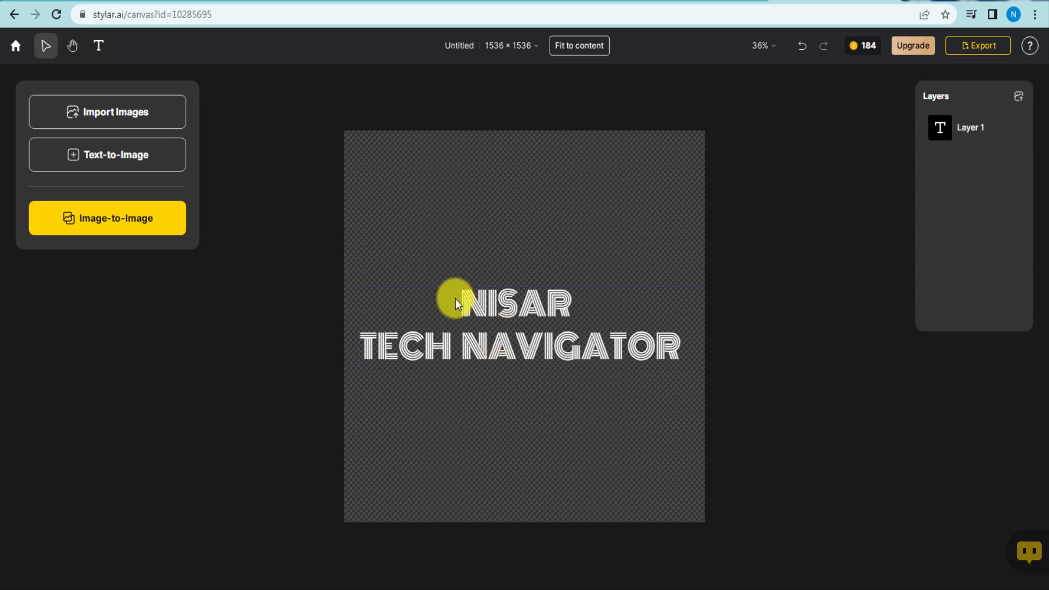
Add a little more space before NISAR above TECH NAVIGATOR and select the text layer
{"action": "double_click", "coordinate": [454, 299]}
{"action": "left_click", "coordinate": [504, 464]}
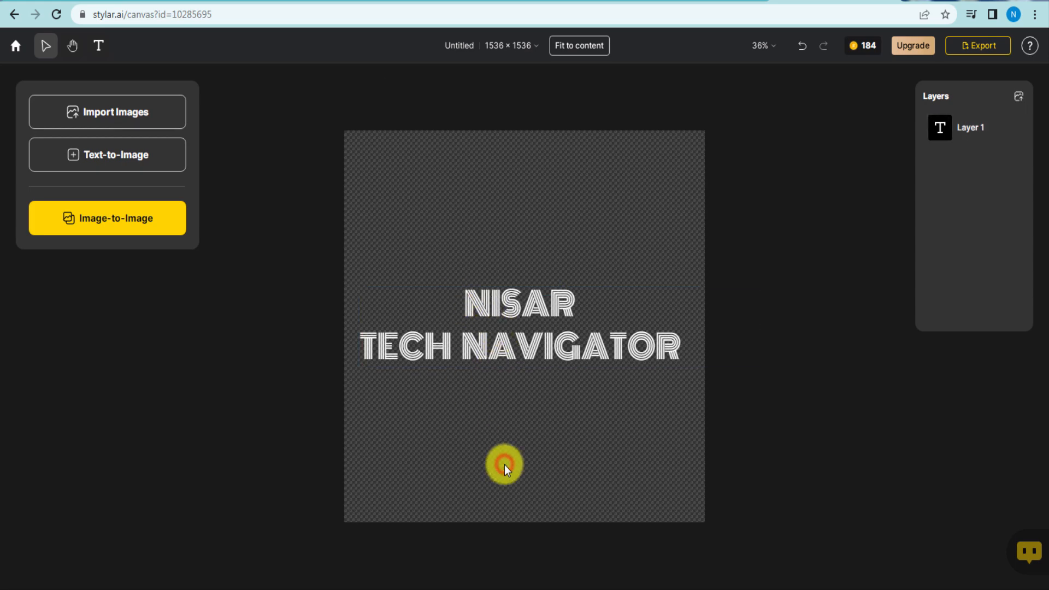
{"action": "left_click", "coordinate": [506, 341]}
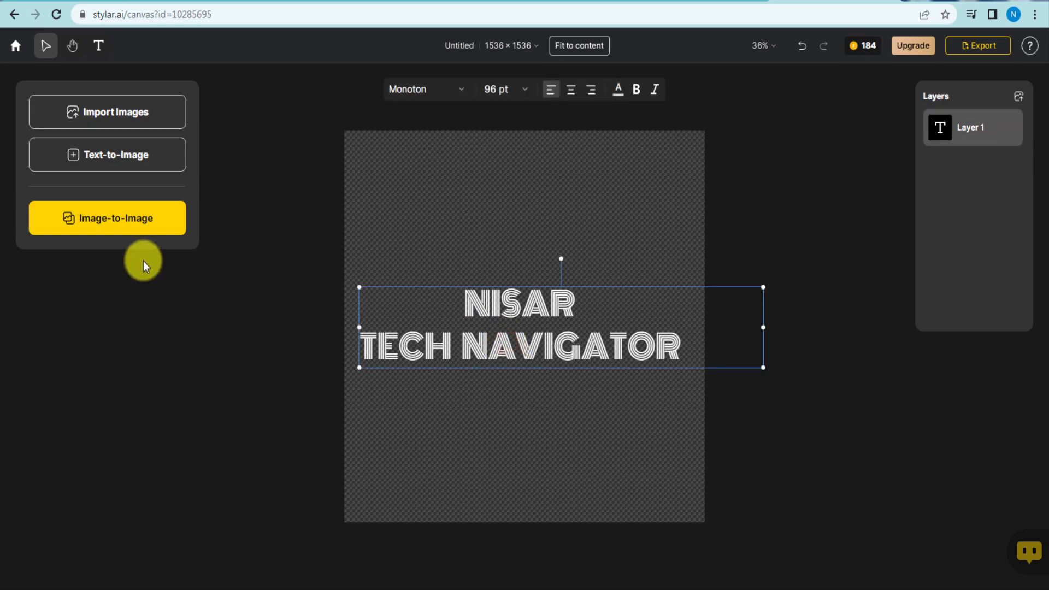
Stylize the text with the Inflatable Balloon style in Image-to-Image and preview the generated results
{"action": "left_click", "coordinate": [132, 228]}
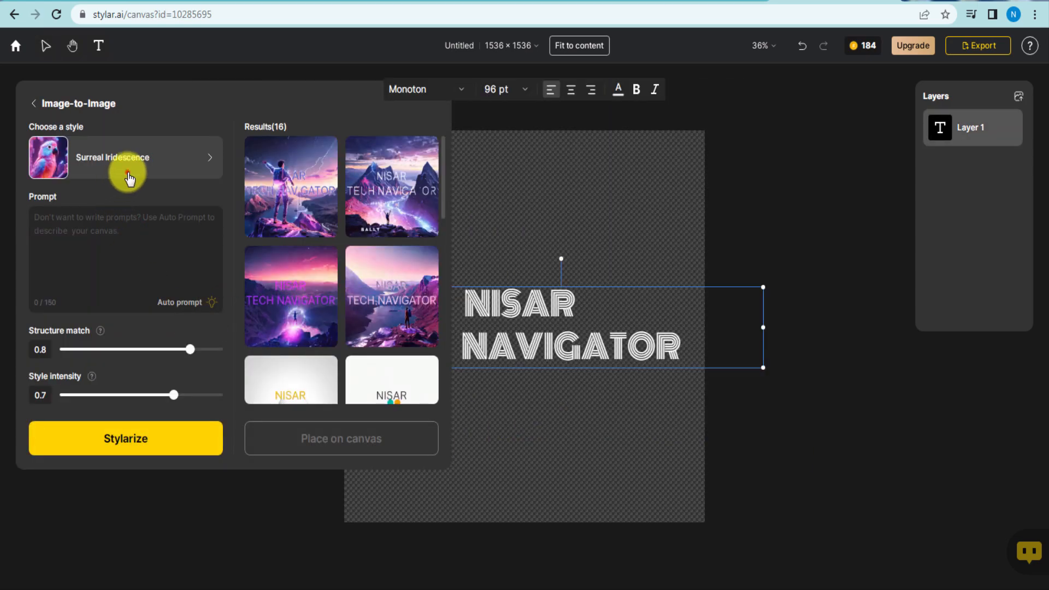
{"action": "left_click", "coordinate": [127, 169]}
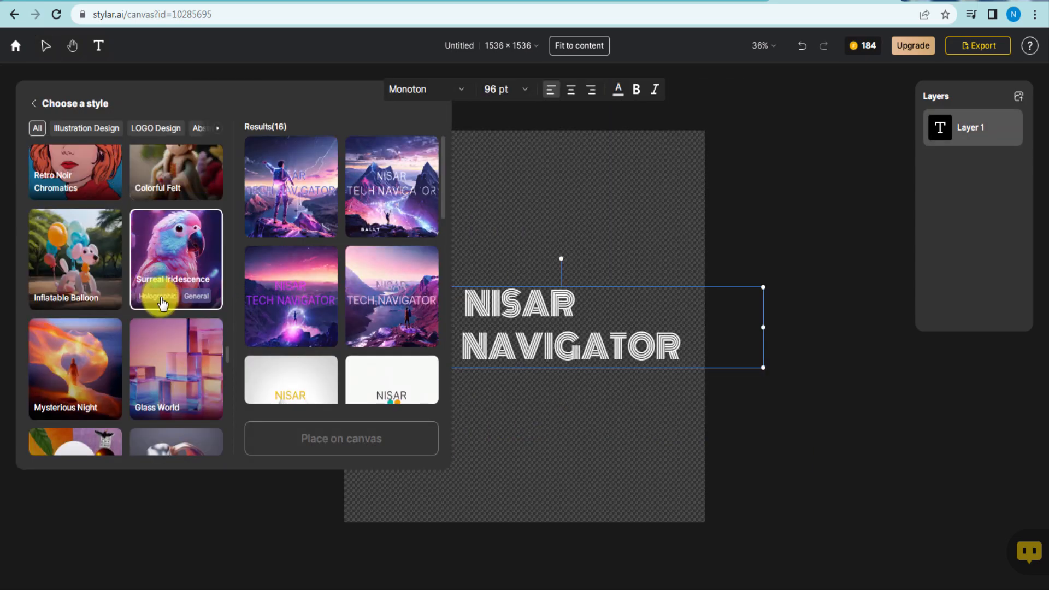
{"action": "left_click", "coordinate": [72, 248]}
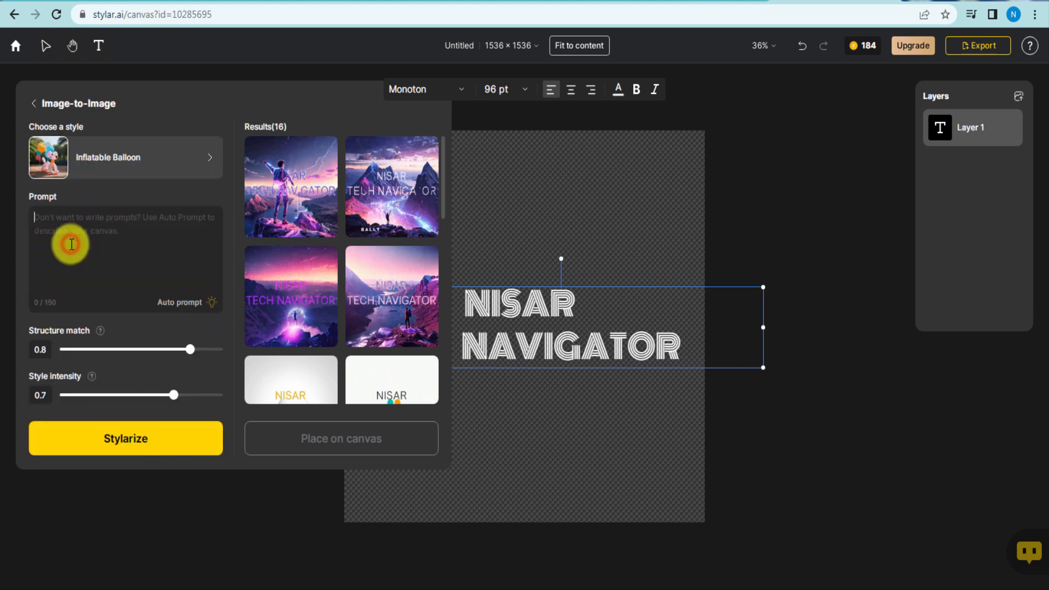
{"action": "left_click", "coordinate": [156, 451]}
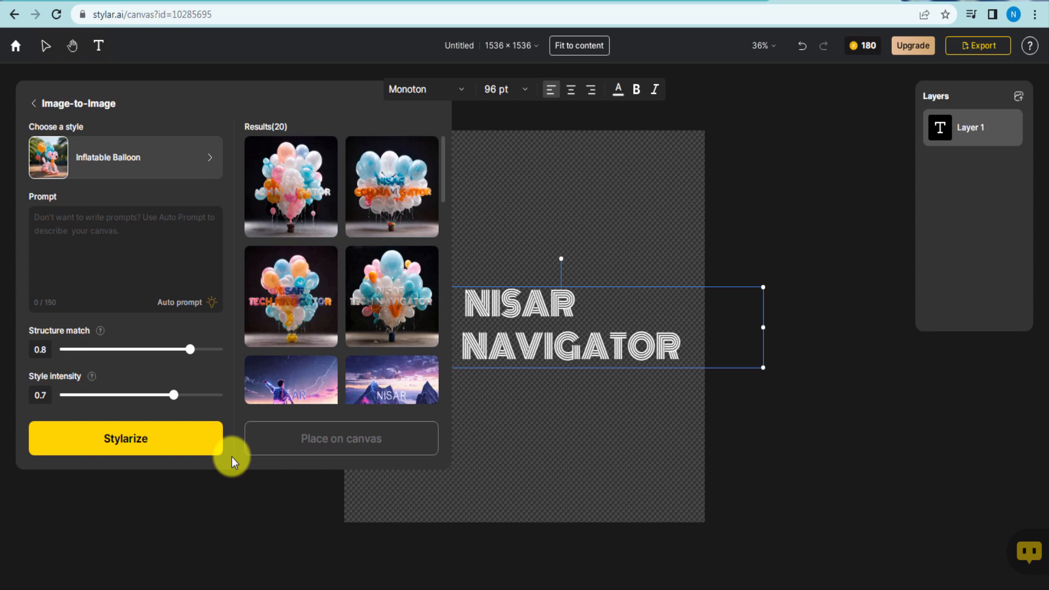
{"action": "mouse_move", "coordinate": [397, 184]}
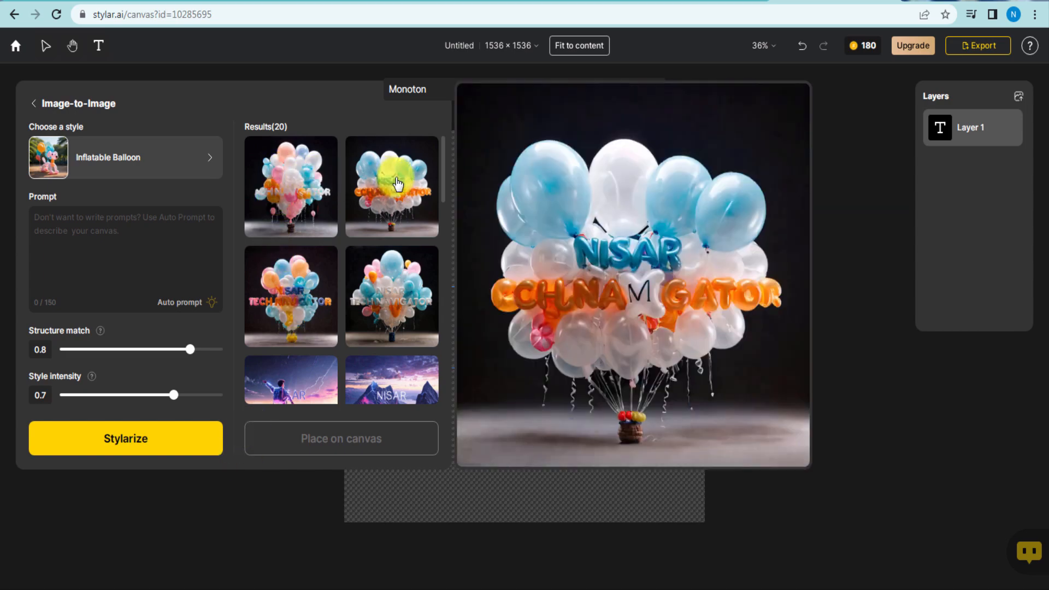
{"action": "mouse_move", "coordinate": [320, 262]}
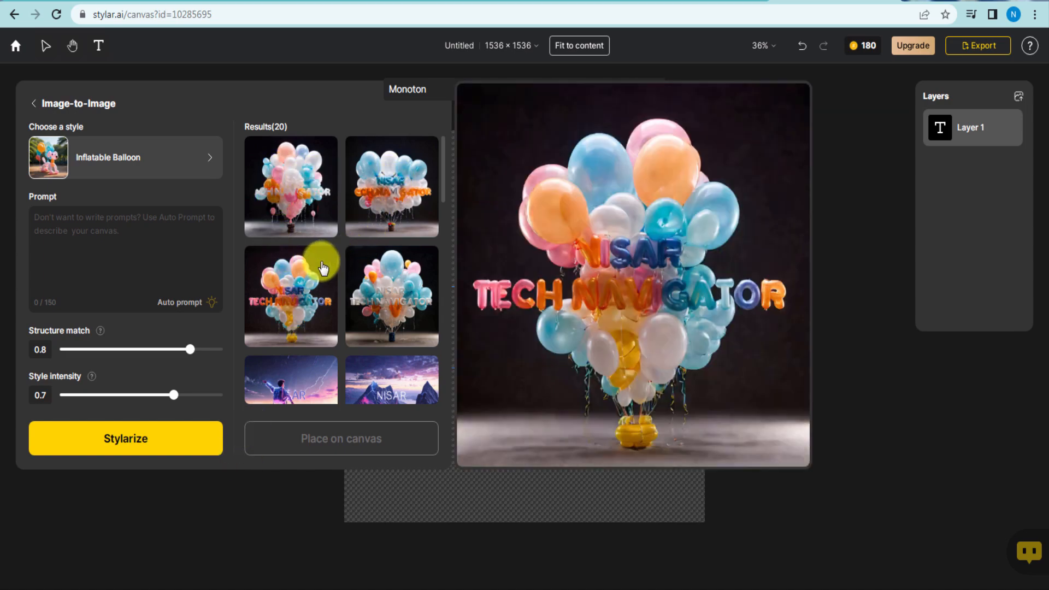
{"action": "mouse_move", "coordinate": [386, 275]}
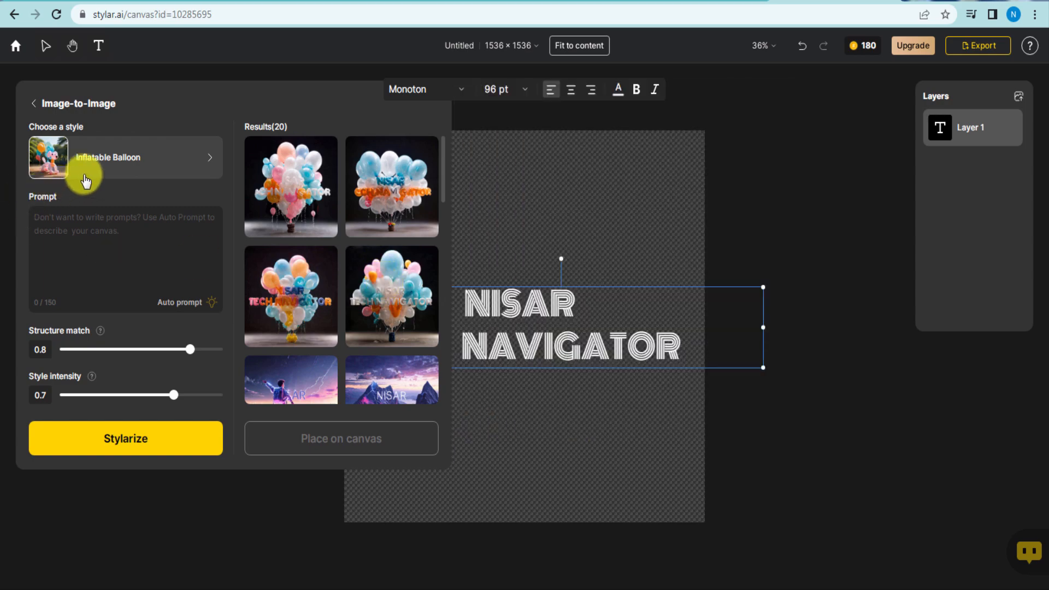
Generate logo versions in the Majestic Logo style and preview them
{"action": "left_click", "coordinate": [103, 159]}
{"action": "scroll", "coordinate": [104, 167], "scroll_direction": "down", "scroll_amount": 5}
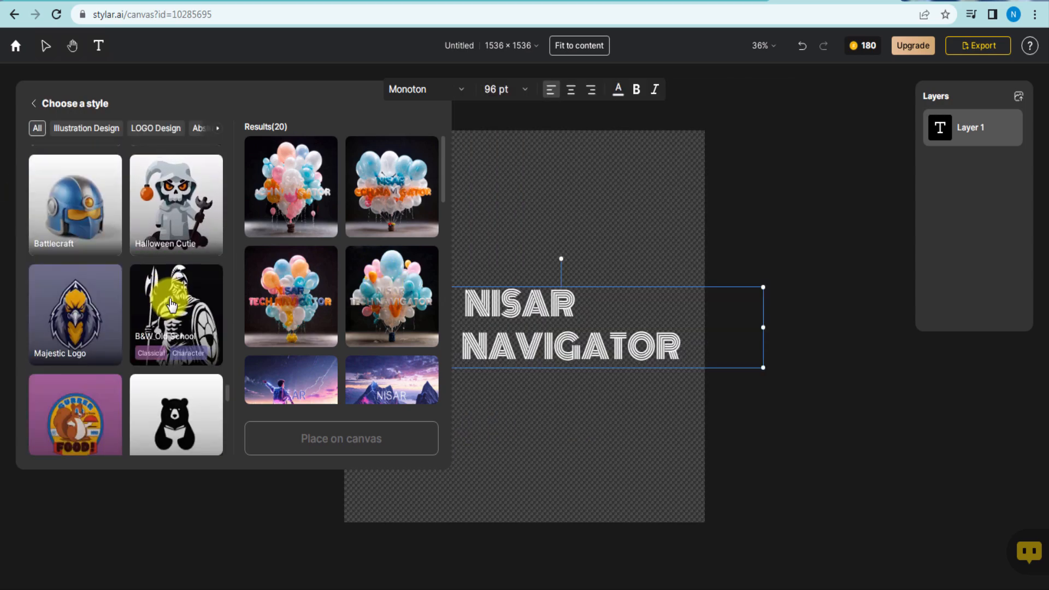
{"action": "left_click", "coordinate": [77, 316]}
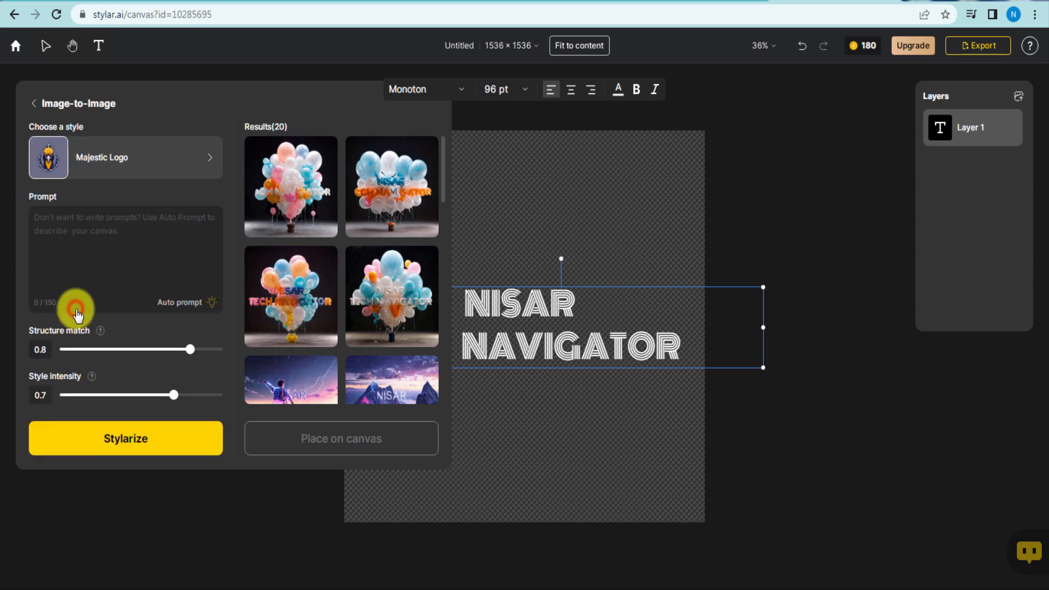
{"action": "left_click", "coordinate": [160, 439]}
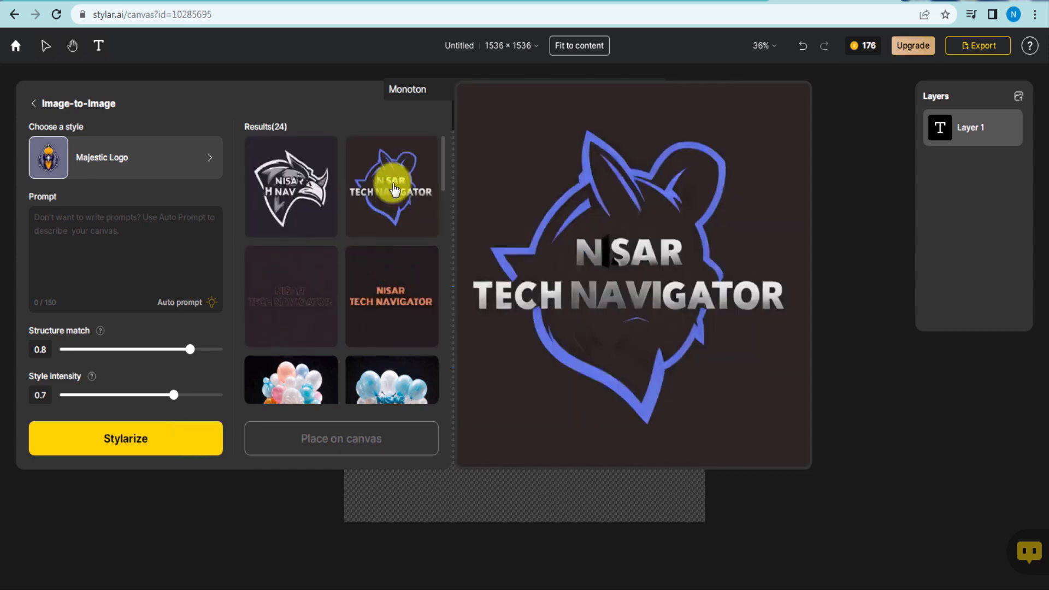
{"action": "mouse_move", "coordinate": [387, 295]}
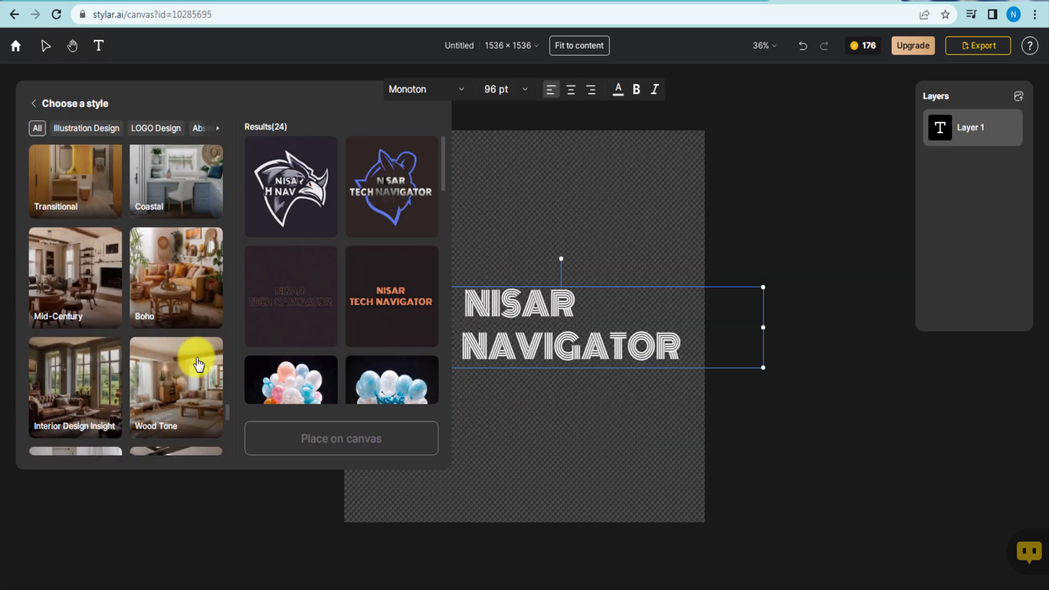
Switch the style to Miniatures, stylize the logo text, and preview each new result
{"action": "scroll", "coordinate": [199, 364], "scroll_direction": "up", "scroll_amount": 7}
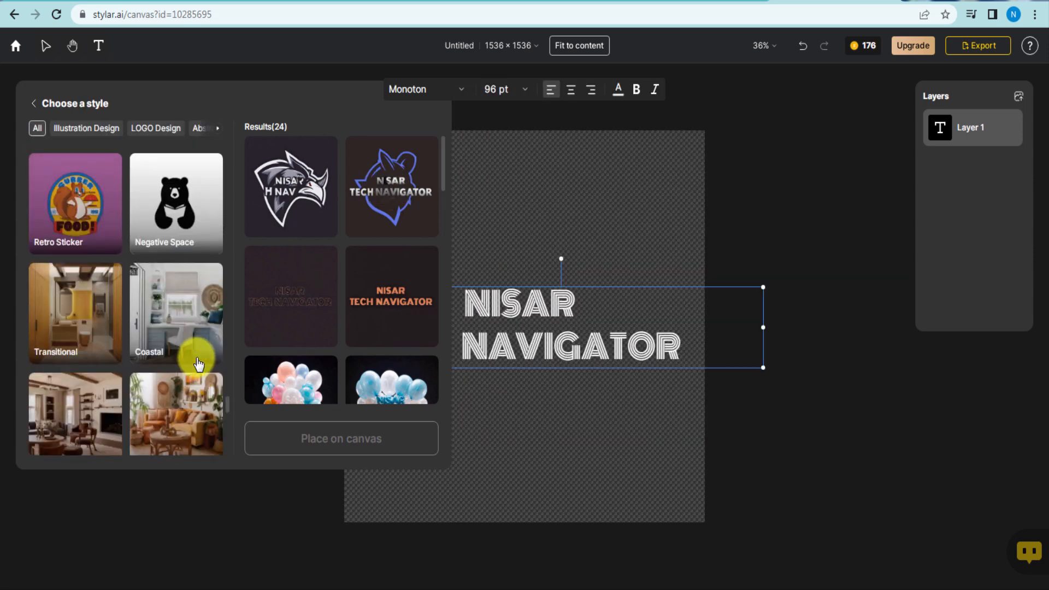
{"action": "scroll", "coordinate": [198, 364], "scroll_direction": "up", "scroll_amount": 3}
{"action": "left_click", "coordinate": [182, 297]}
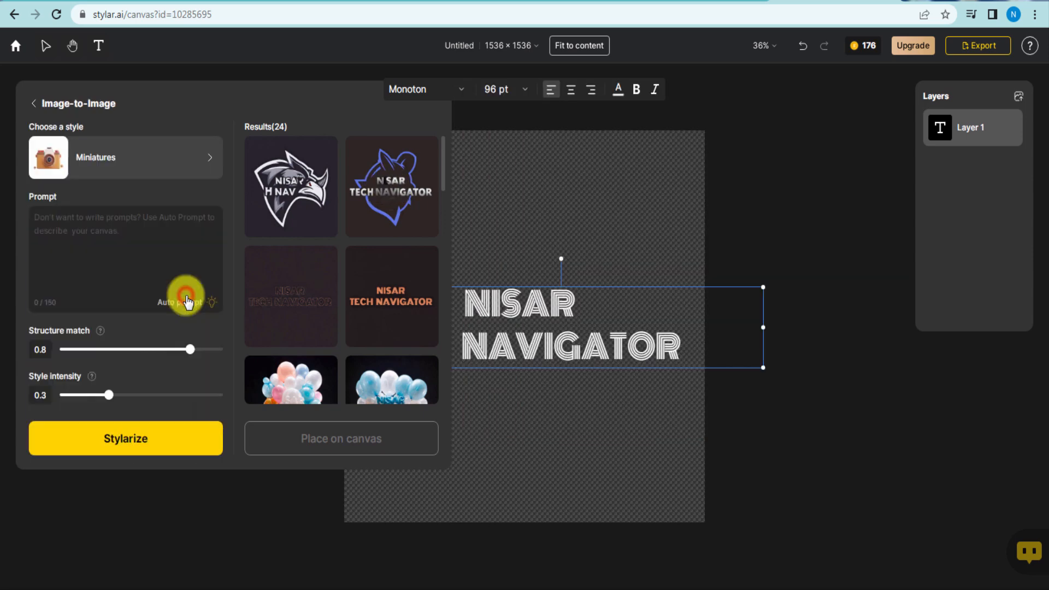
{"action": "left_click", "coordinate": [217, 438]}
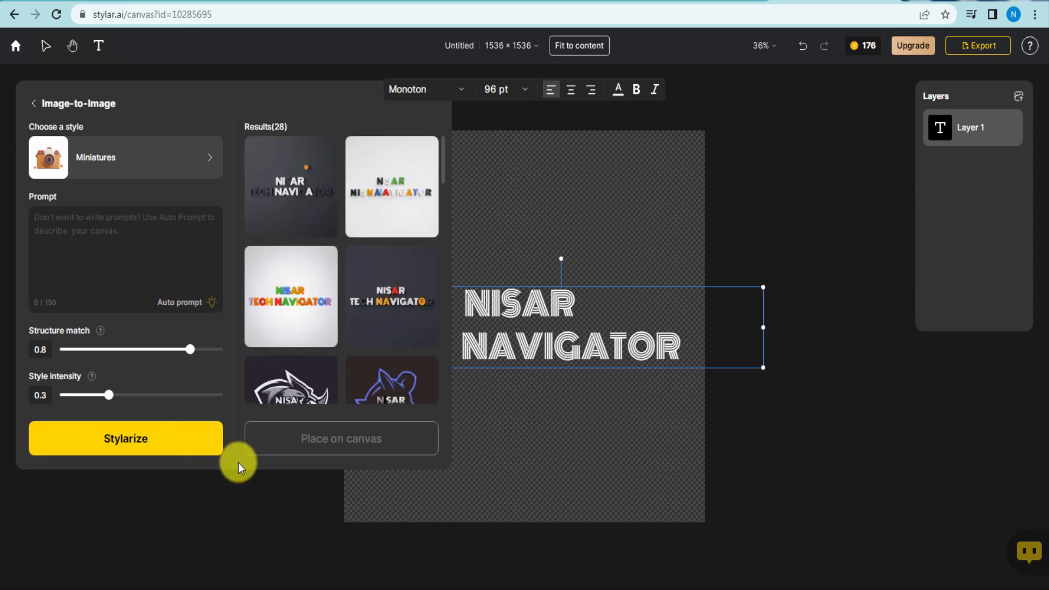
{"action": "mouse_move", "coordinate": [305, 159]}
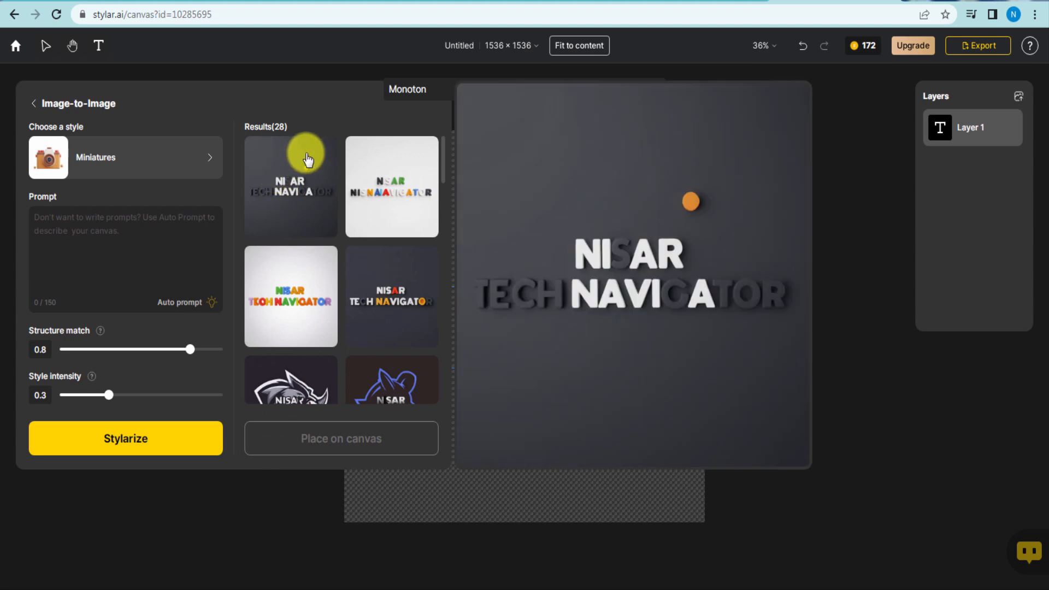
{"action": "mouse_move", "coordinate": [412, 189]}
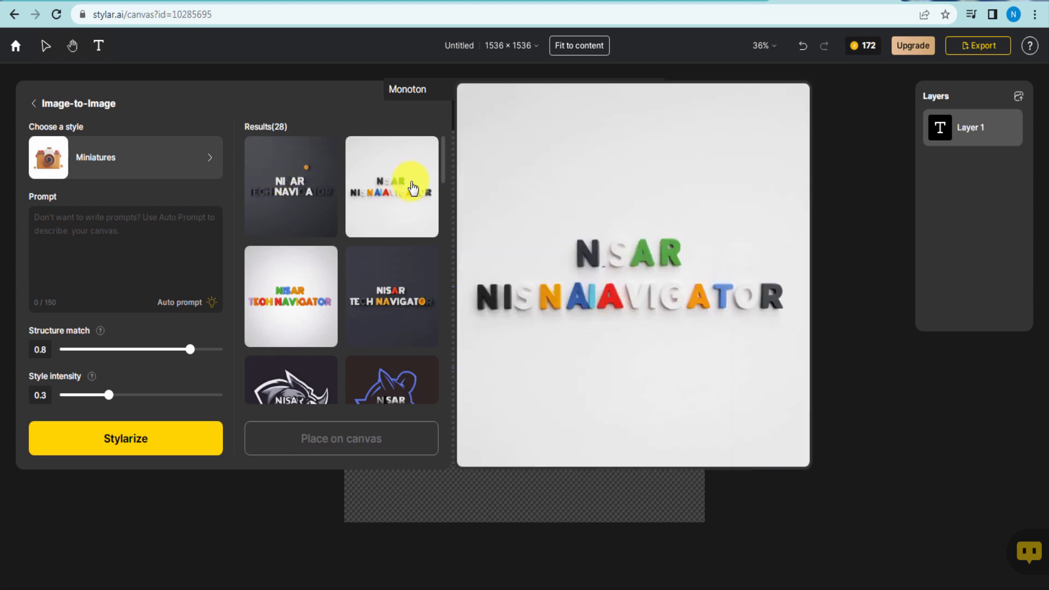
{"action": "mouse_move", "coordinate": [295, 287]}
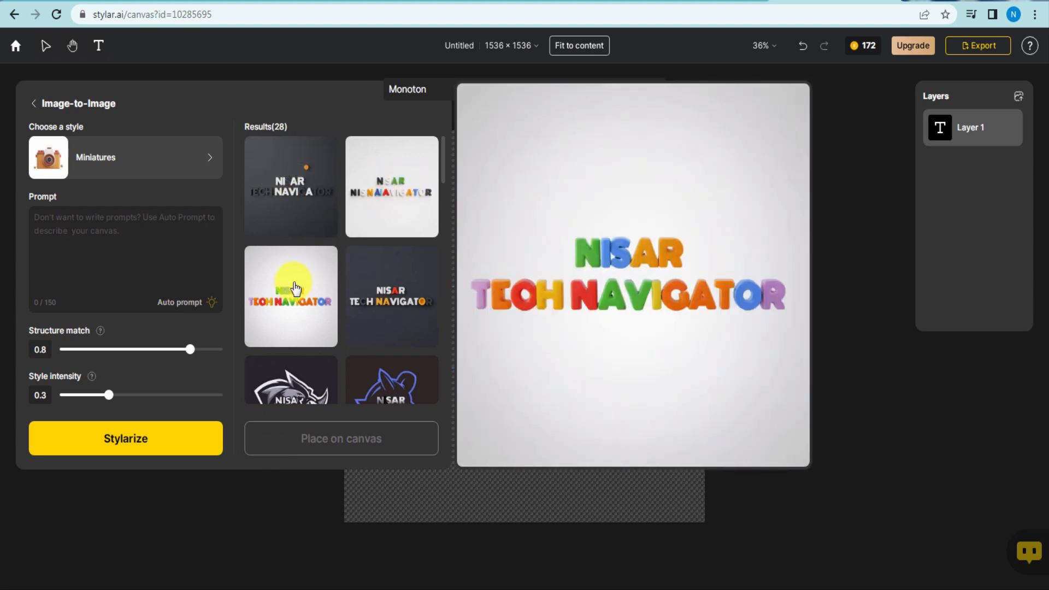
{"action": "mouse_move", "coordinate": [375, 299]}
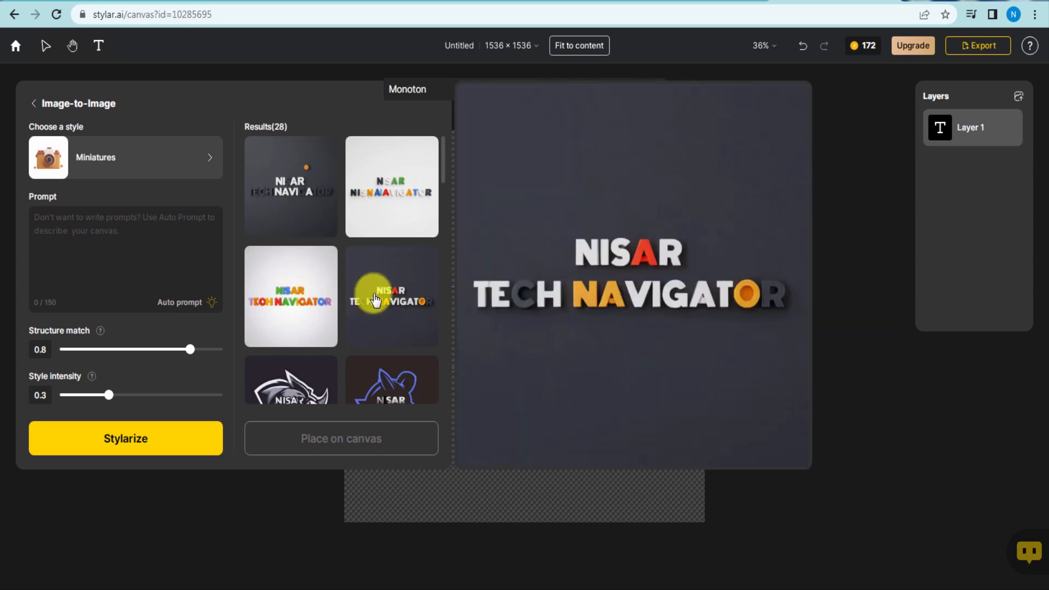
Restyle the logo text with the Playful Seaside style and preview the generated images
{"action": "left_click", "coordinate": [152, 157]}
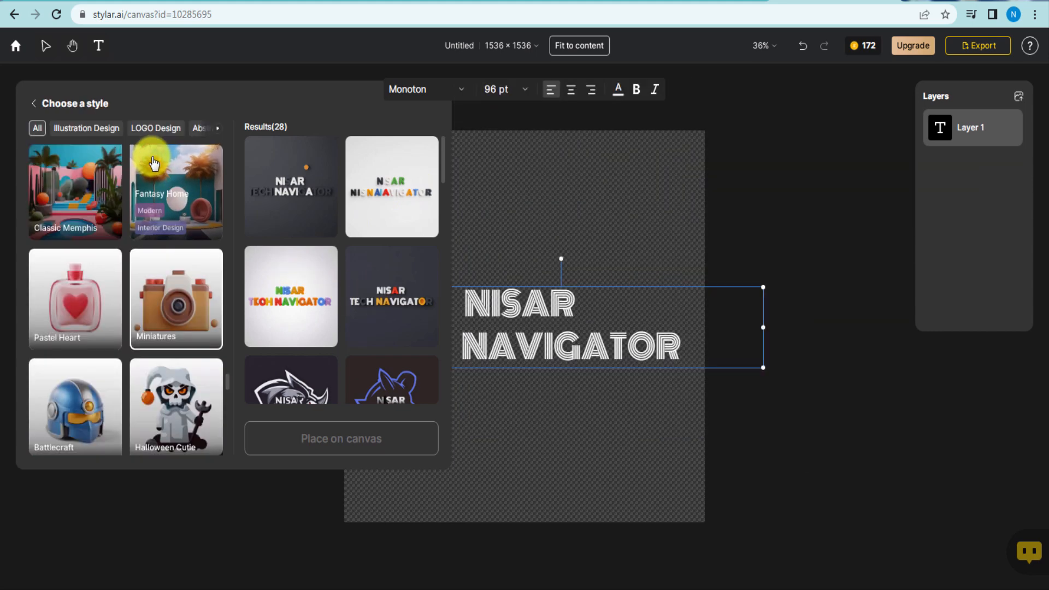
{"action": "scroll", "coordinate": [181, 284], "scroll_direction": "up", "scroll_amount": 5}
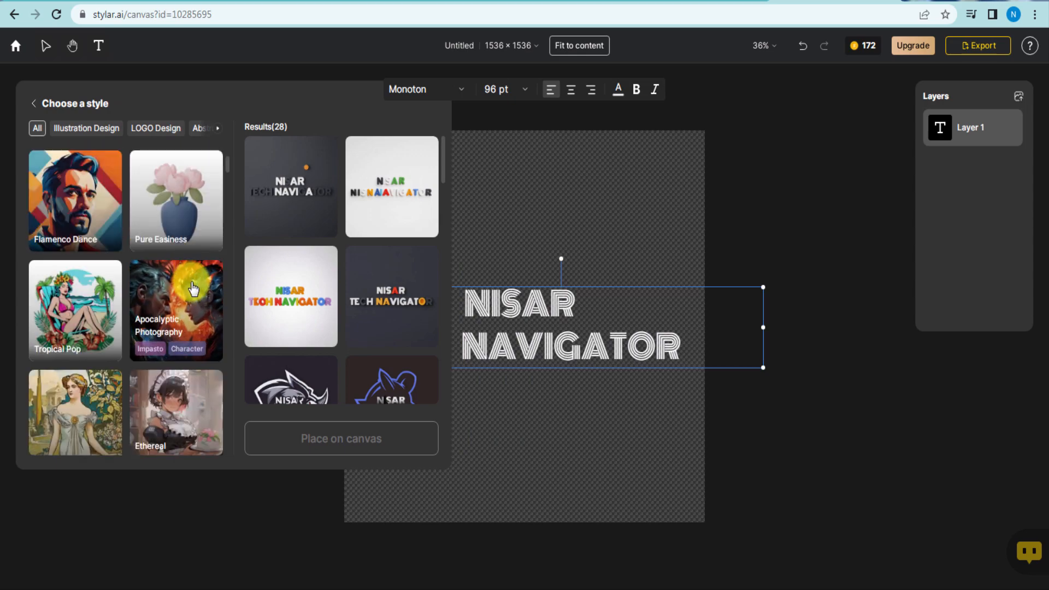
{"action": "scroll", "coordinate": [192, 288], "scroll_direction": "down", "scroll_amount": 5}
{"action": "left_click", "coordinate": [187, 276]}
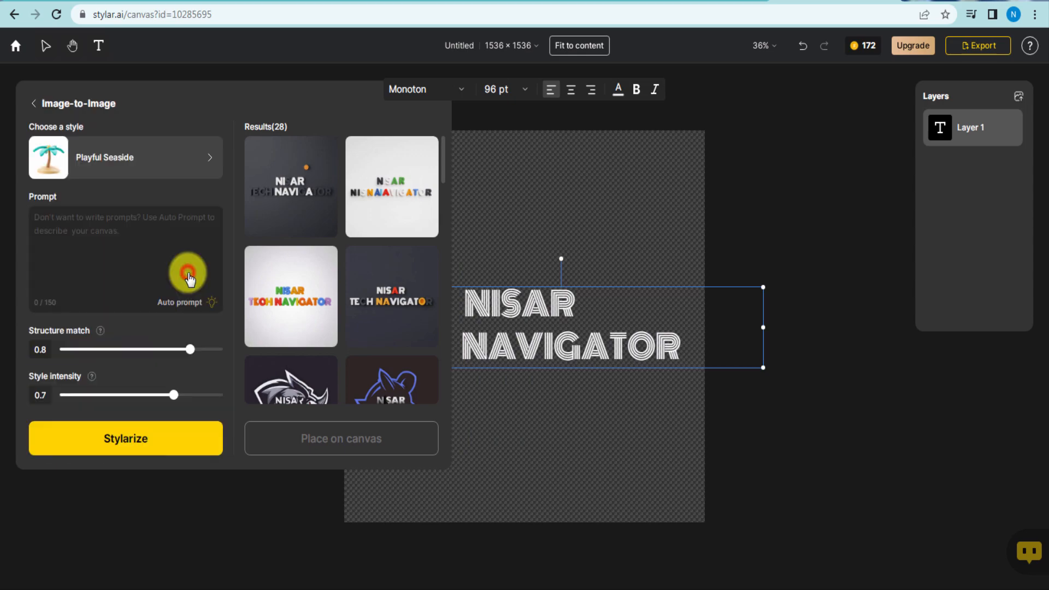
{"action": "left_click", "coordinate": [216, 442]}
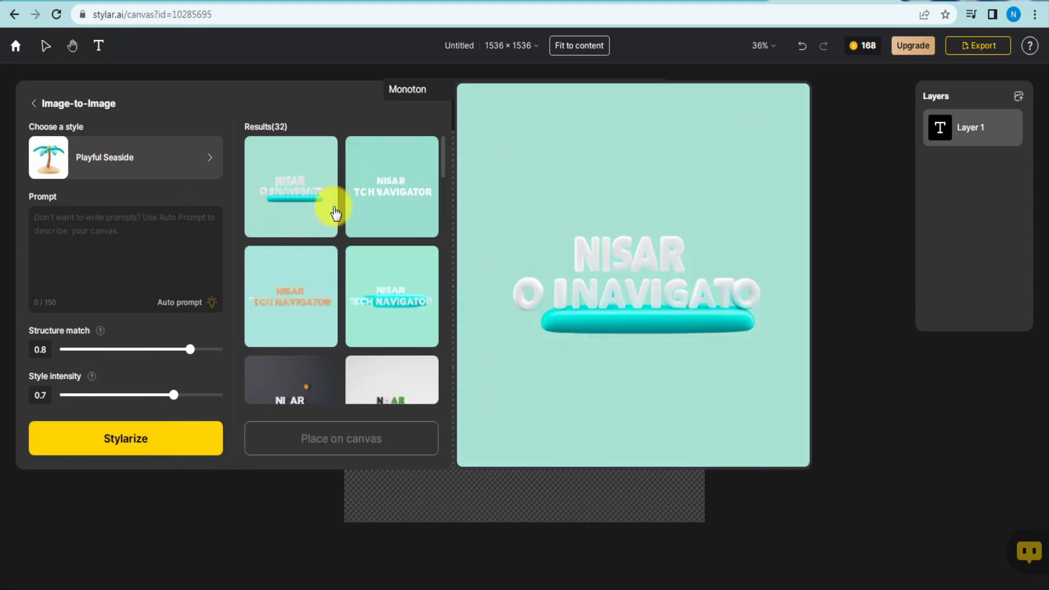
{"action": "mouse_move", "coordinate": [380, 224]}
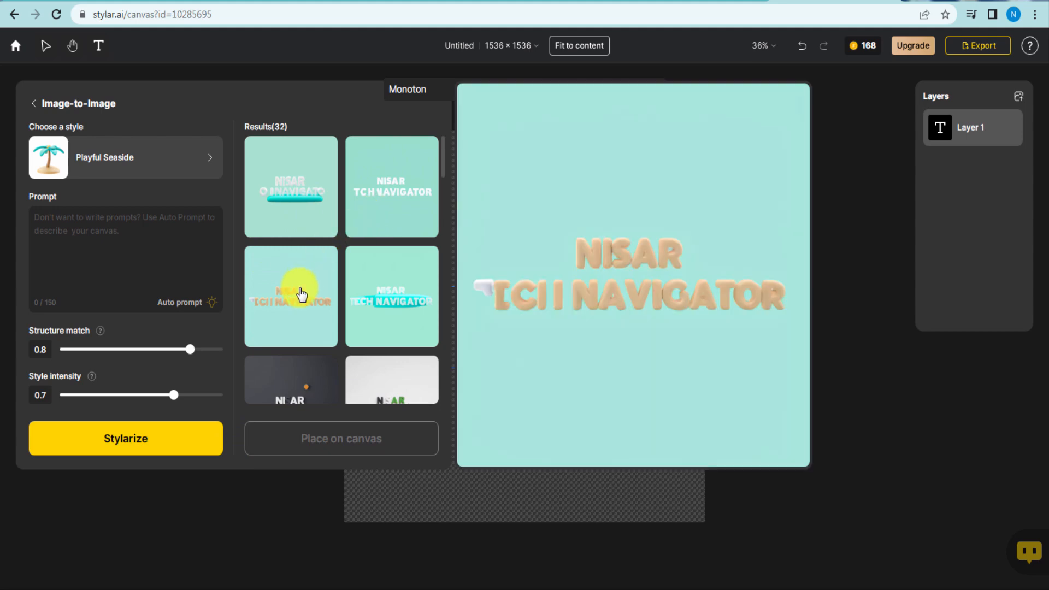
{"action": "mouse_move", "coordinate": [384, 290]}
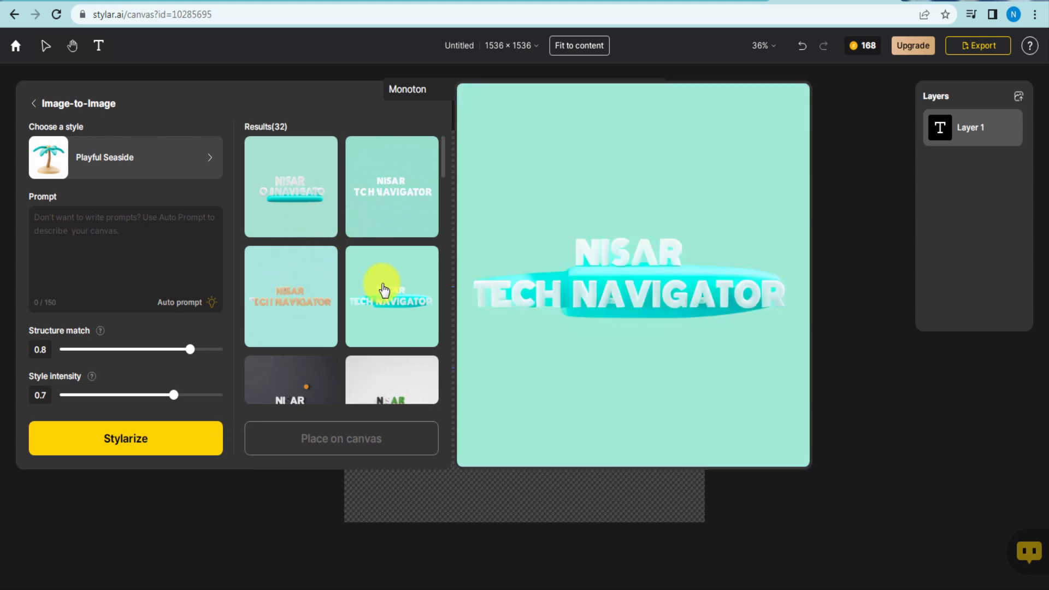
Review the earlier Miniatures results and select the dark one with the orange dot and the dark one with red and orange letters
{"action": "scroll", "coordinate": [384, 289], "scroll_direction": "down", "scroll_amount": 1}
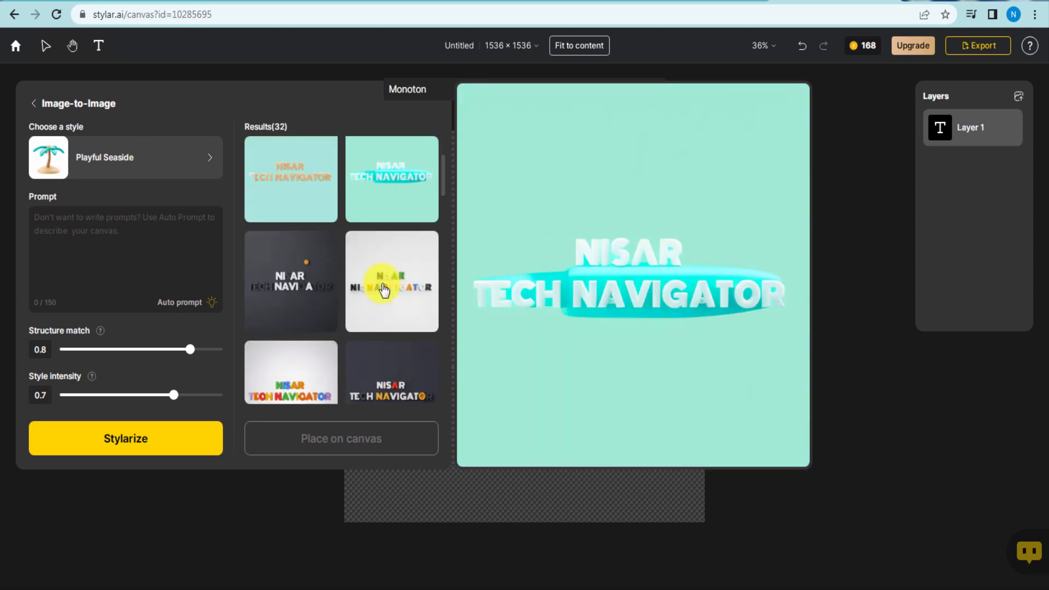
{"action": "mouse_move", "coordinate": [291, 266]}
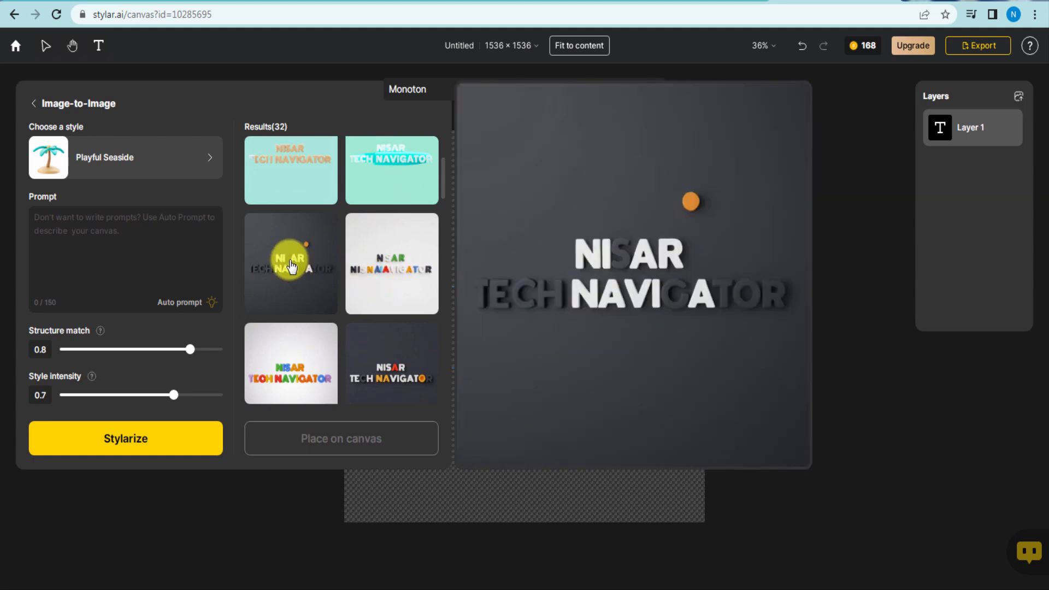
{"action": "left_click", "coordinate": [291, 266]}
{"action": "mouse_move", "coordinate": [365, 275]}
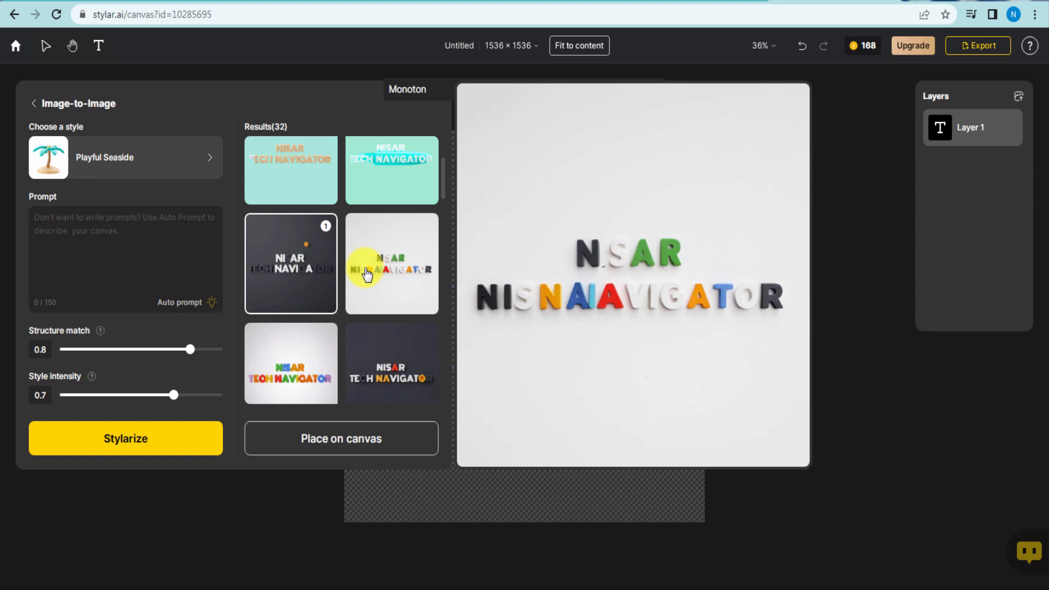
{"action": "scroll", "coordinate": [365, 275], "scroll_direction": "down", "scroll_amount": 1}
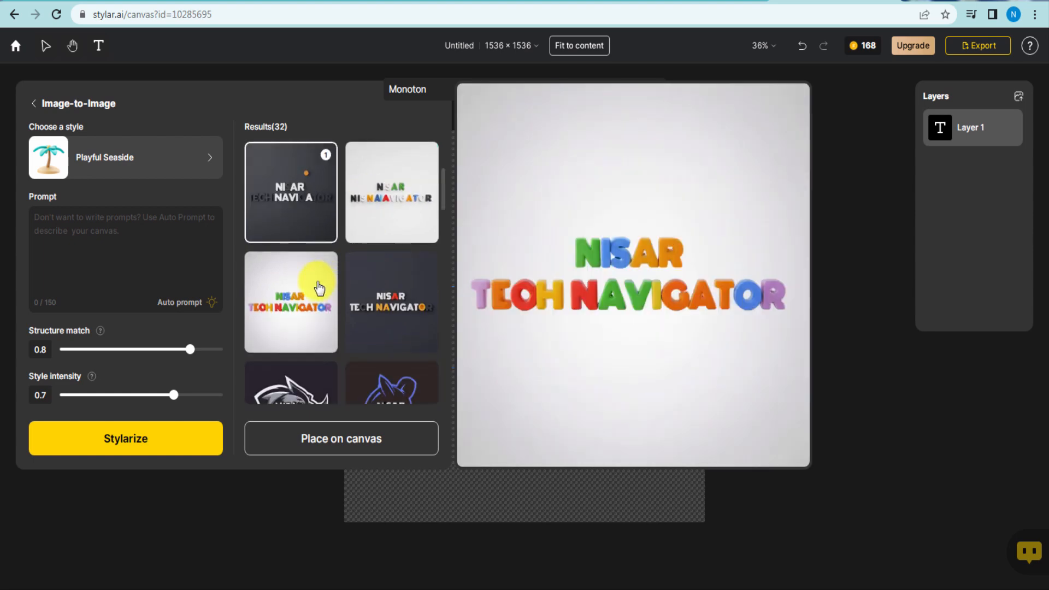
{"action": "scroll", "coordinate": [328, 281], "scroll_direction": "down", "scroll_amount": 1}
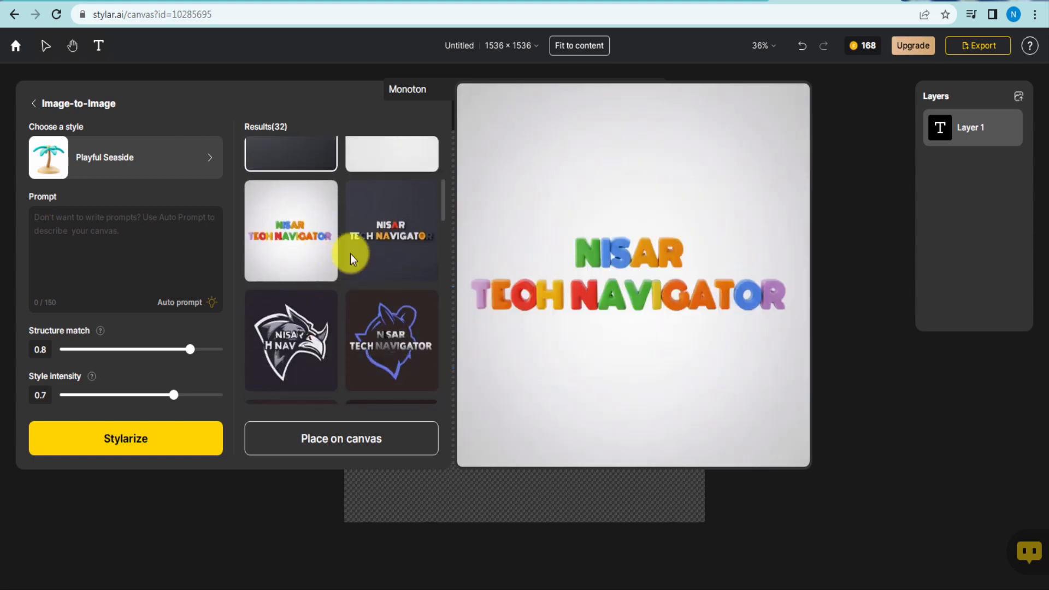
{"action": "left_click", "coordinate": [382, 240]}
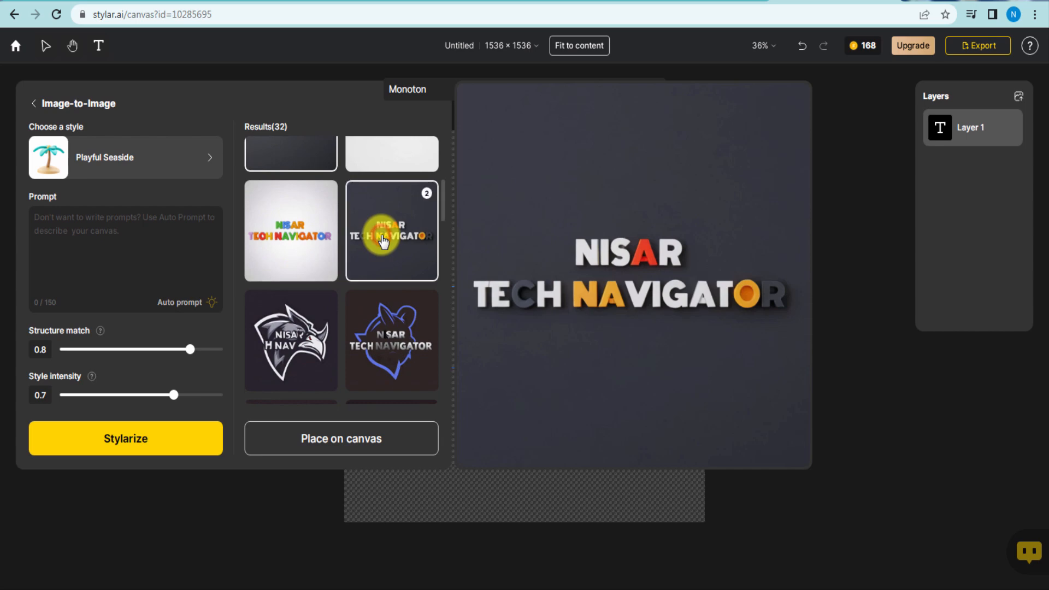
Add the Majestic Logo results with the blue animal-head outline and the plain orange lettering to the selection
{"action": "scroll", "coordinate": [382, 243], "scroll_direction": "down", "scroll_amount": 1}
{"action": "left_click", "coordinate": [385, 257]}
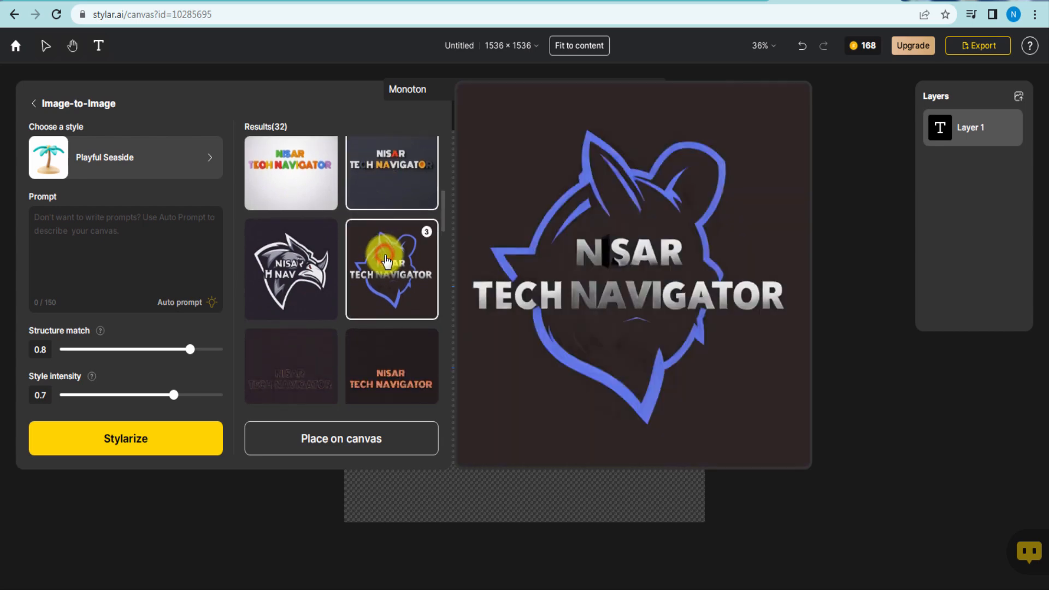
{"action": "scroll", "coordinate": [382, 260], "scroll_direction": "down", "scroll_amount": 2}
{"action": "mouse_move", "coordinate": [365, 261]}
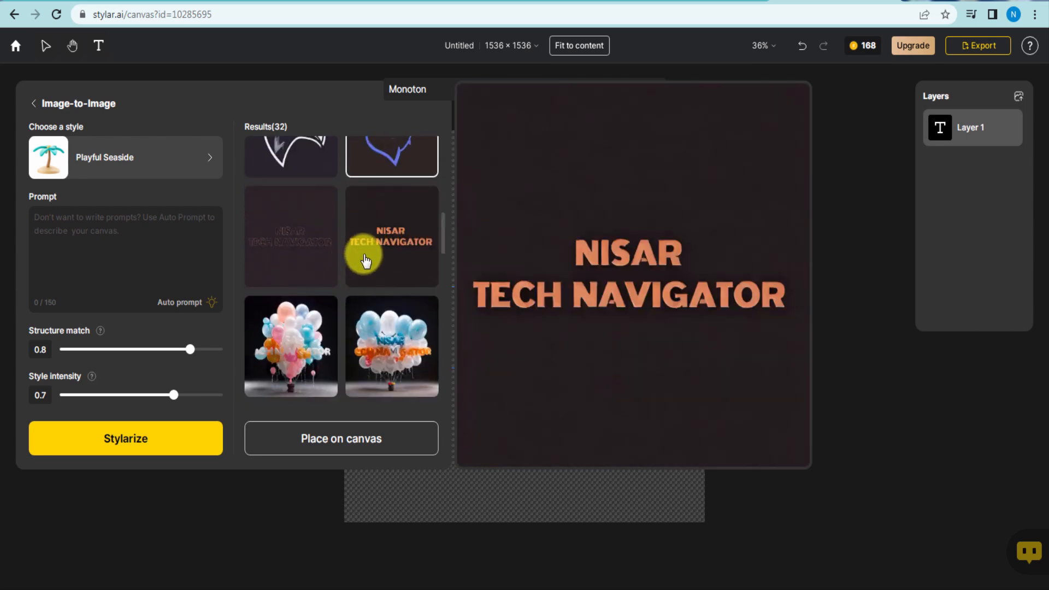
{"action": "left_click", "coordinate": [365, 261]}
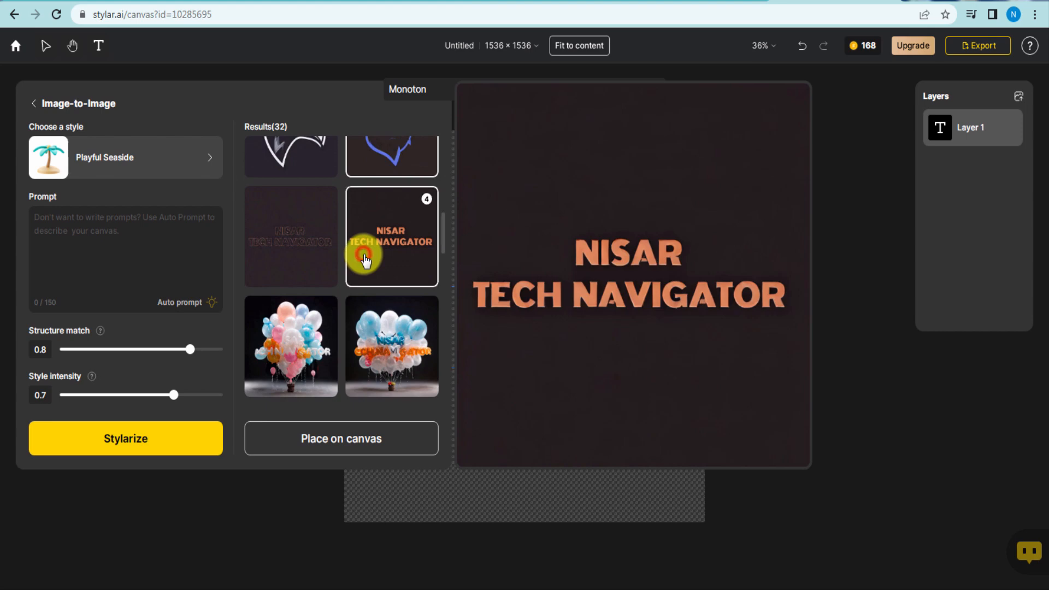
Preview the balloon results and add the ones with multicoloured lettering and silvery-white lettering to the selection
{"action": "mouse_move", "coordinate": [299, 329]}
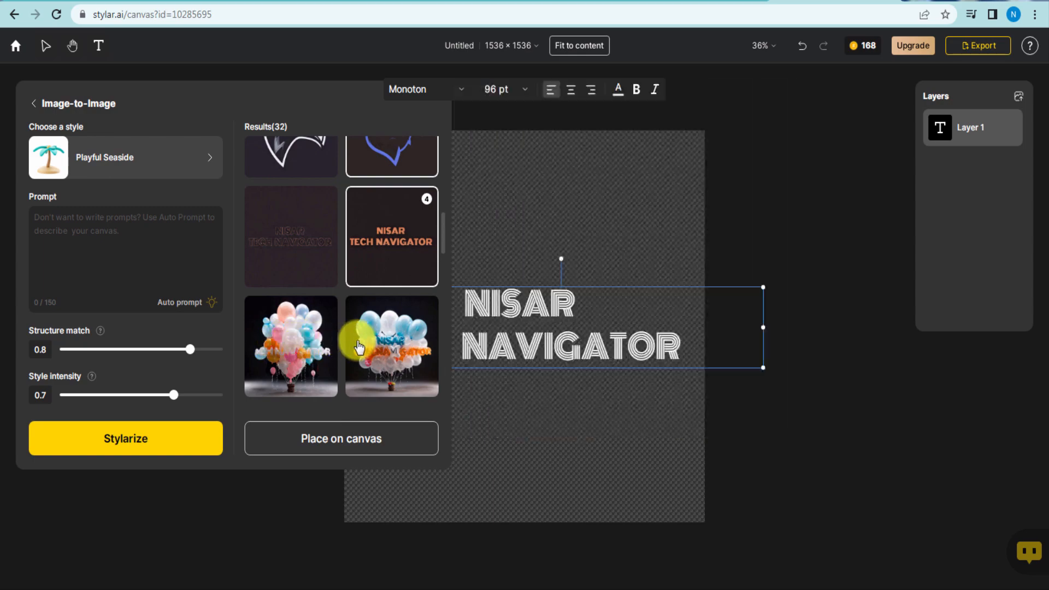
{"action": "mouse_move", "coordinate": [359, 346]}
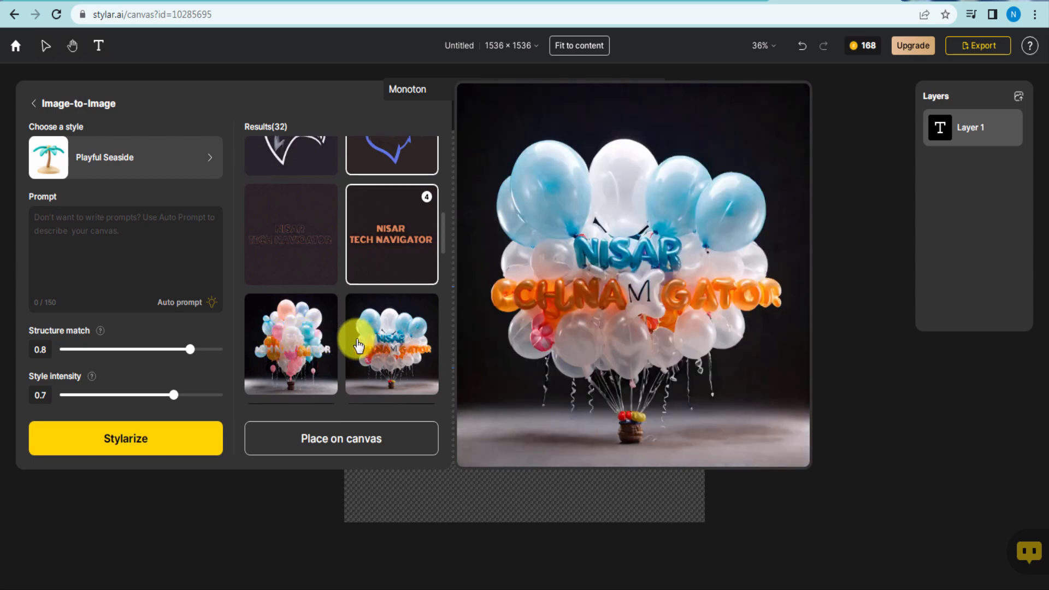
{"action": "scroll", "coordinate": [360, 347], "scroll_direction": "down", "scroll_amount": 3}
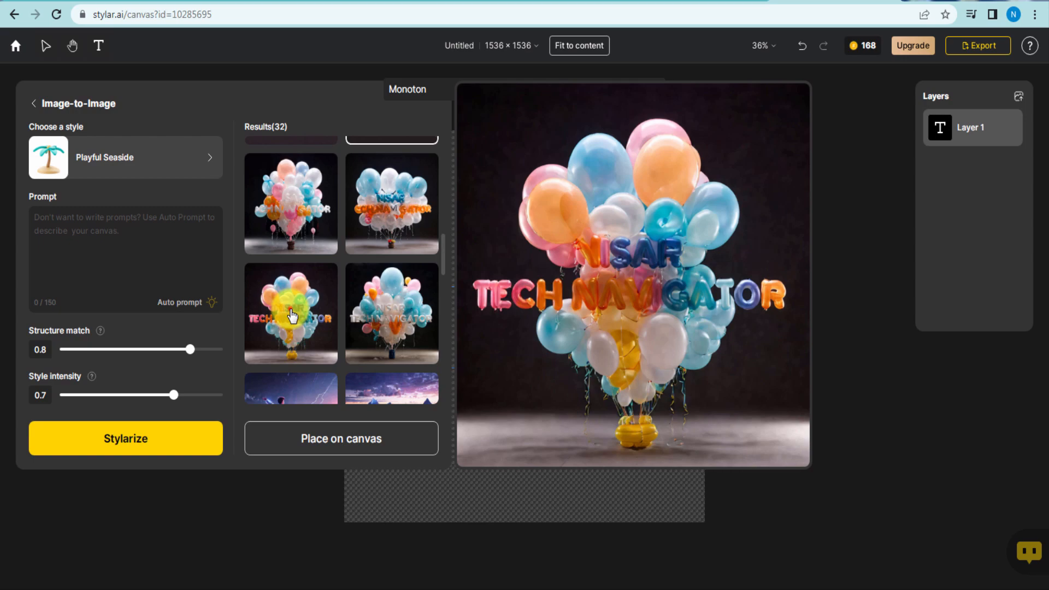
{"action": "scroll", "coordinate": [380, 314], "scroll_direction": "down", "scroll_amount": 1}
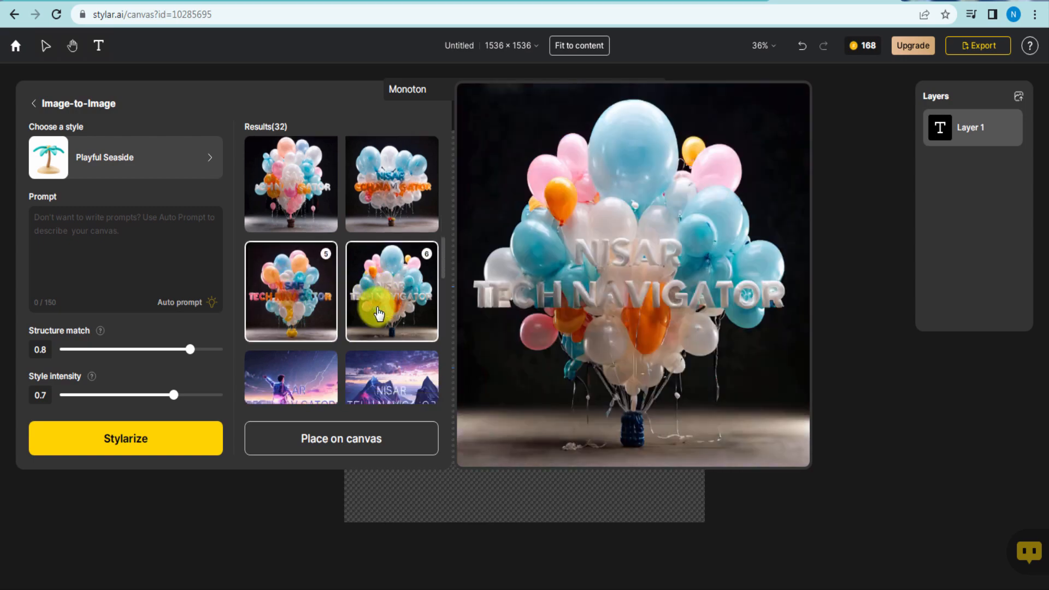
Add the purple landscape results with the glowing figure and with the hiker above the lake to the selection
{"action": "scroll", "coordinate": [377, 309], "scroll_direction": "down", "scroll_amount": 4}
{"action": "mouse_move", "coordinate": [302, 235]}
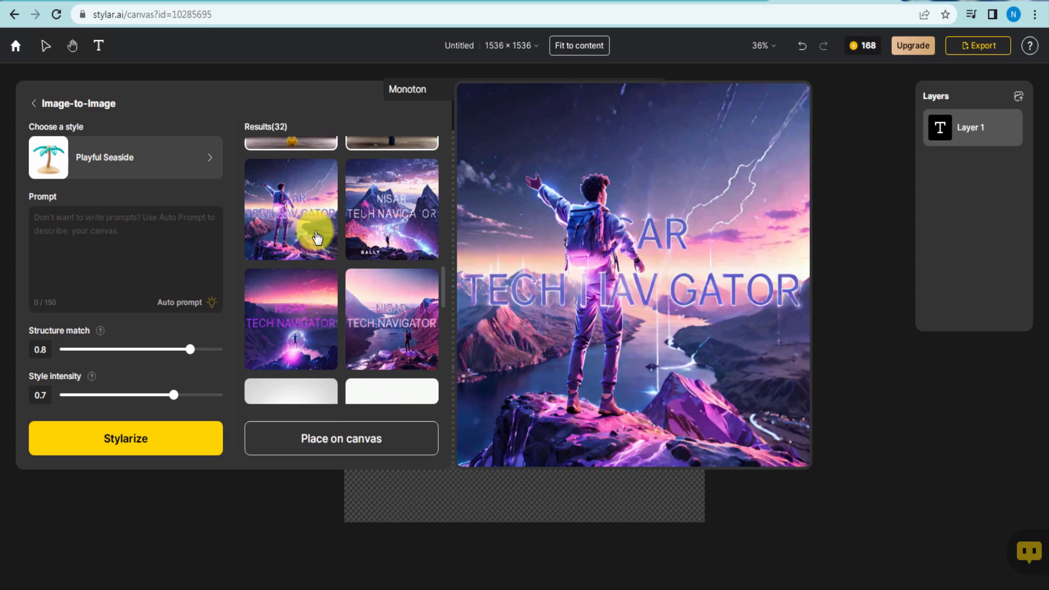
{"action": "mouse_move", "coordinate": [402, 228]}
{"action": "mouse_move", "coordinate": [305, 292]}
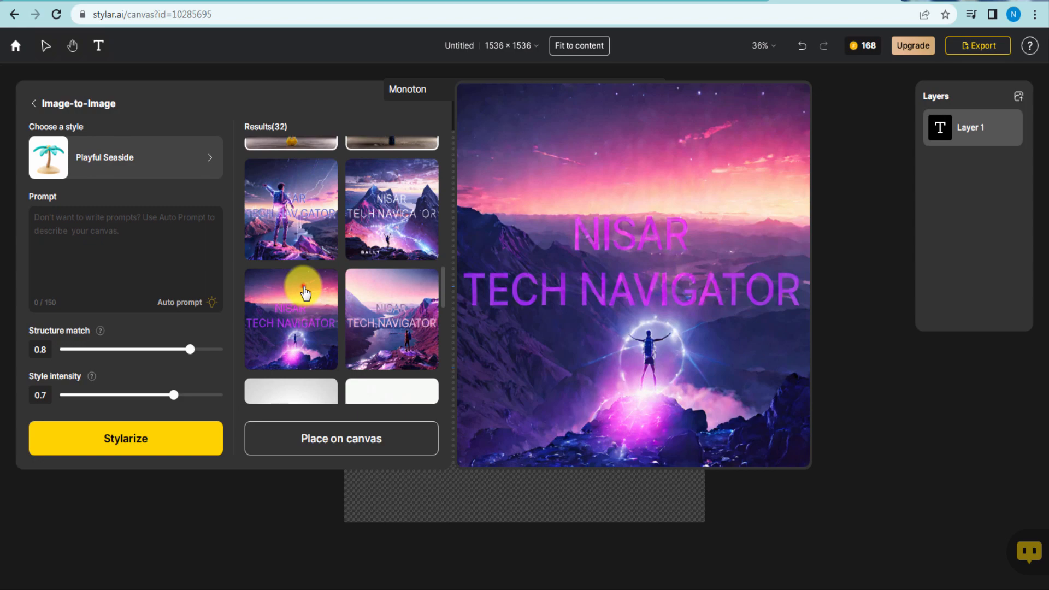
{"action": "left_click", "coordinate": [305, 292]}
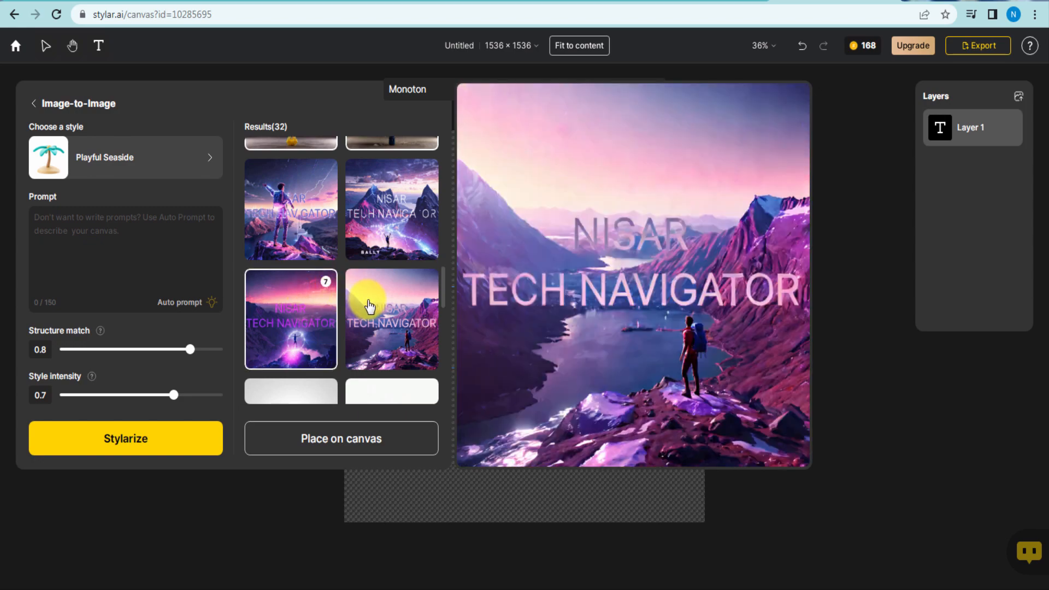
Add the white result with coloured dots and the pale blue result with the orange ball to the selection
{"action": "scroll", "coordinate": [363, 297], "scroll_direction": "down", "scroll_amount": 2}
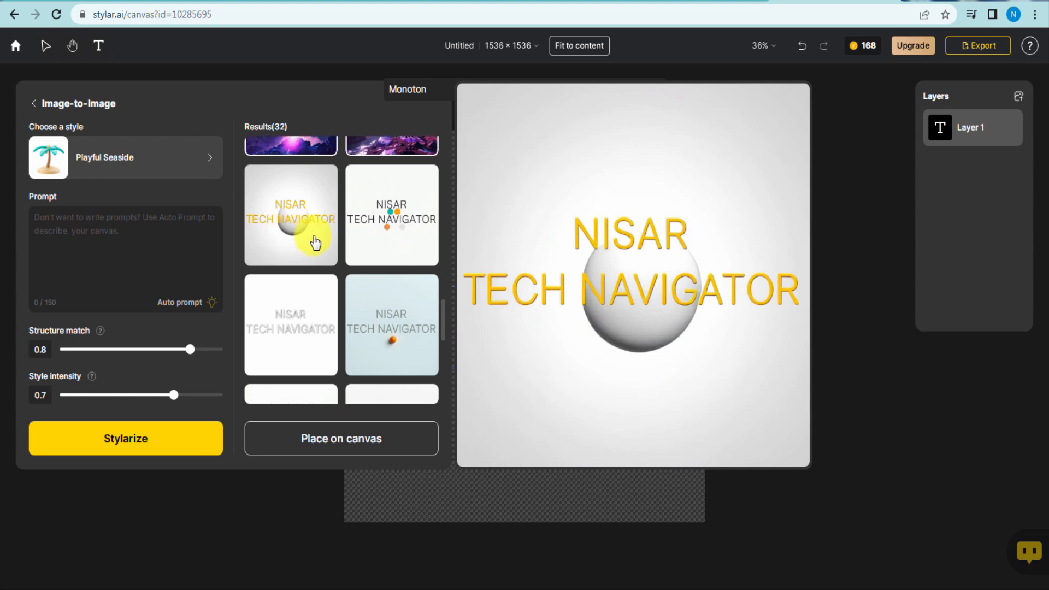
{"action": "mouse_move", "coordinate": [371, 241]}
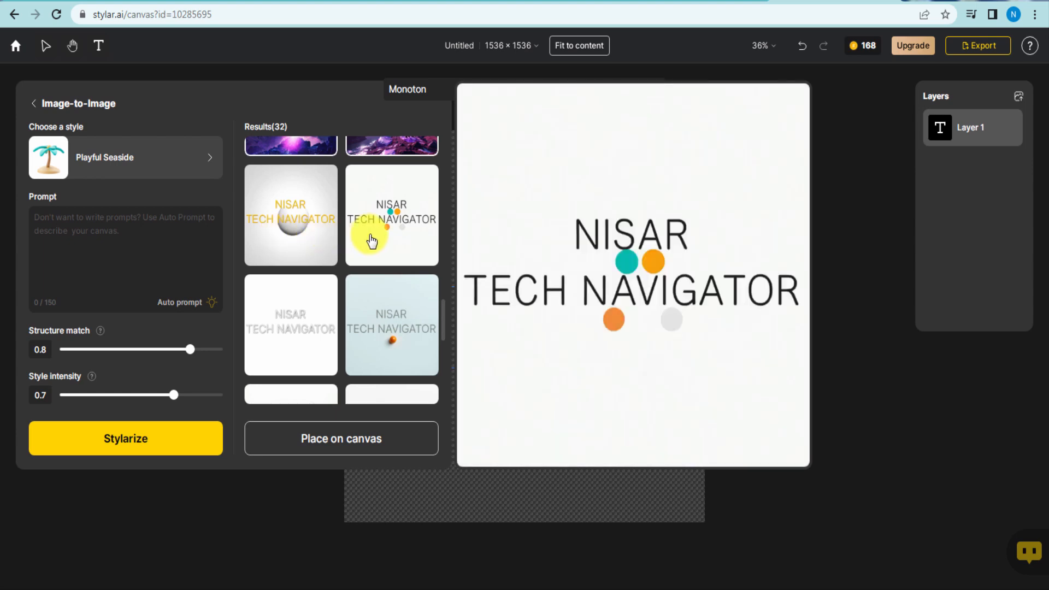
{"action": "left_click", "coordinate": [372, 241]}
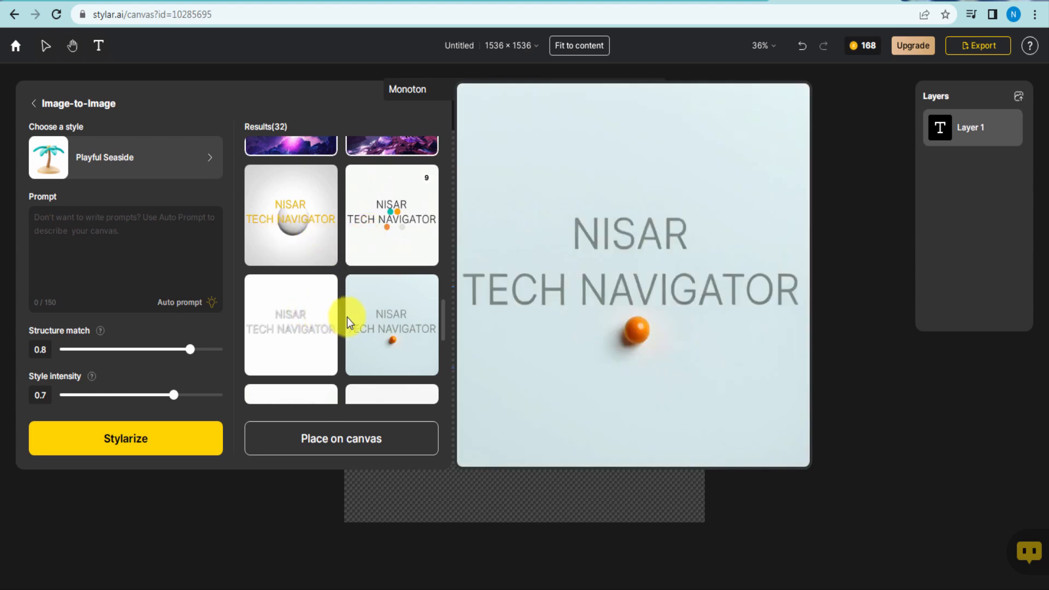
{"action": "left_click", "coordinate": [347, 322]}
Add the monogram logo with the purple circle and both gold monogram logos on white square blocks to the selection
{"action": "scroll", "coordinate": [346, 317], "scroll_direction": "down", "scroll_amount": 4}
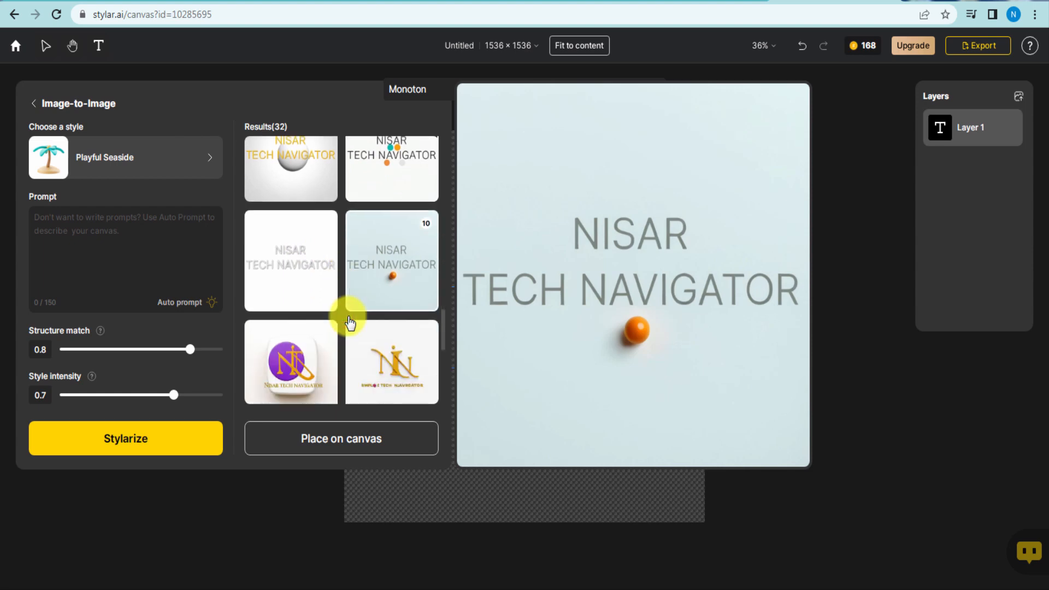
{"action": "mouse_move", "coordinate": [310, 288]}
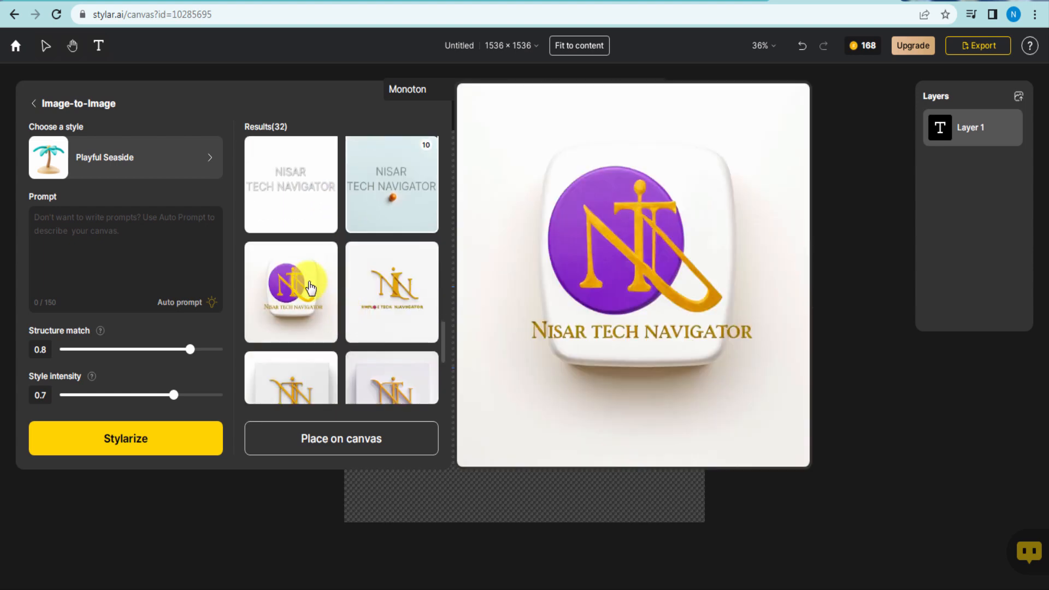
{"action": "scroll", "coordinate": [306, 284], "scroll_direction": "down", "scroll_amount": 4}
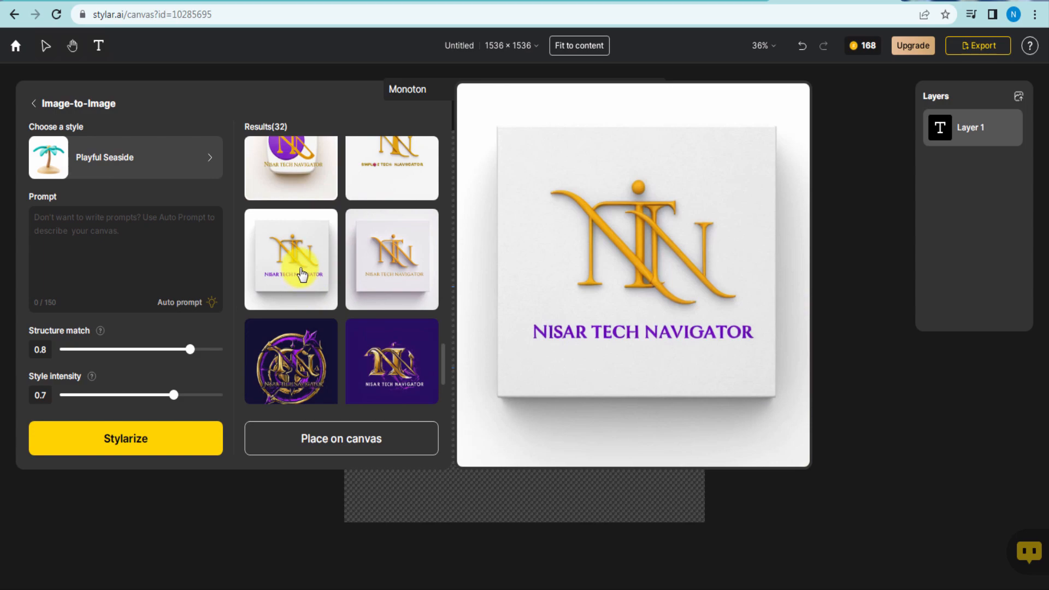
{"action": "left_click", "coordinate": [302, 274]}
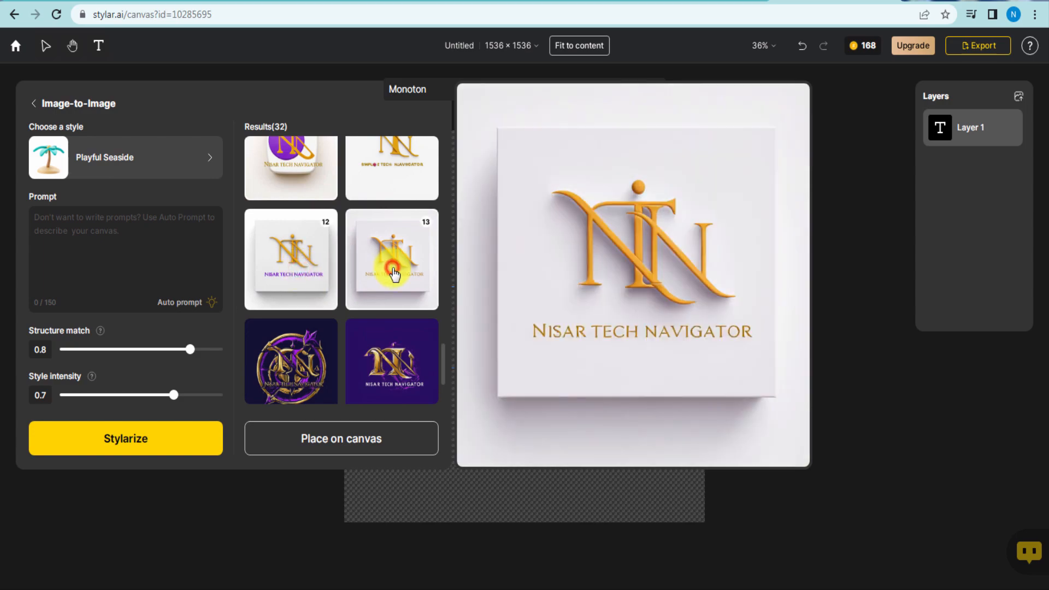
Add the four dark purple and gold monogram results to the selection and place all selected results on the canvas
{"action": "scroll", "coordinate": [393, 275], "scroll_direction": "down", "scroll_amount": 4}
{"action": "mouse_move", "coordinate": [293, 263]}
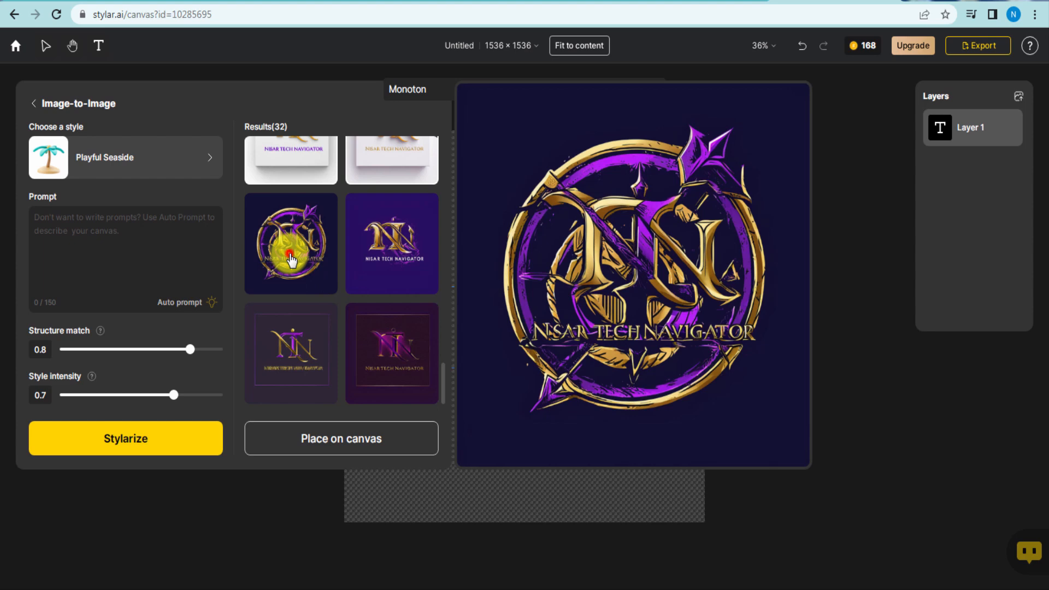
{"action": "left_click", "coordinate": [291, 260]}
{"action": "left_click", "coordinate": [376, 257]}
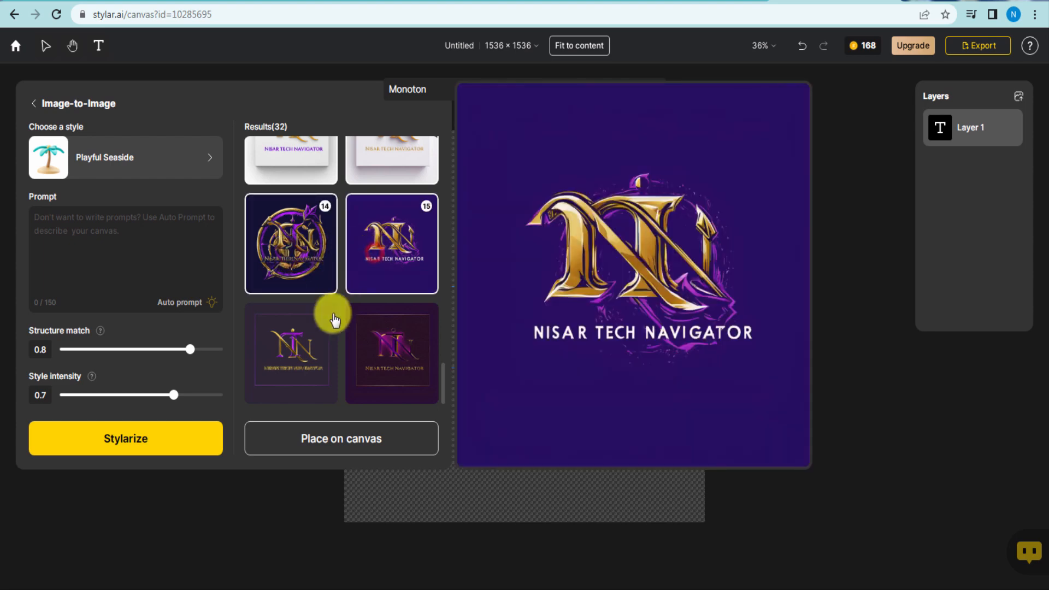
{"action": "left_click", "coordinate": [293, 344]}
{"action": "left_click", "coordinate": [388, 361]}
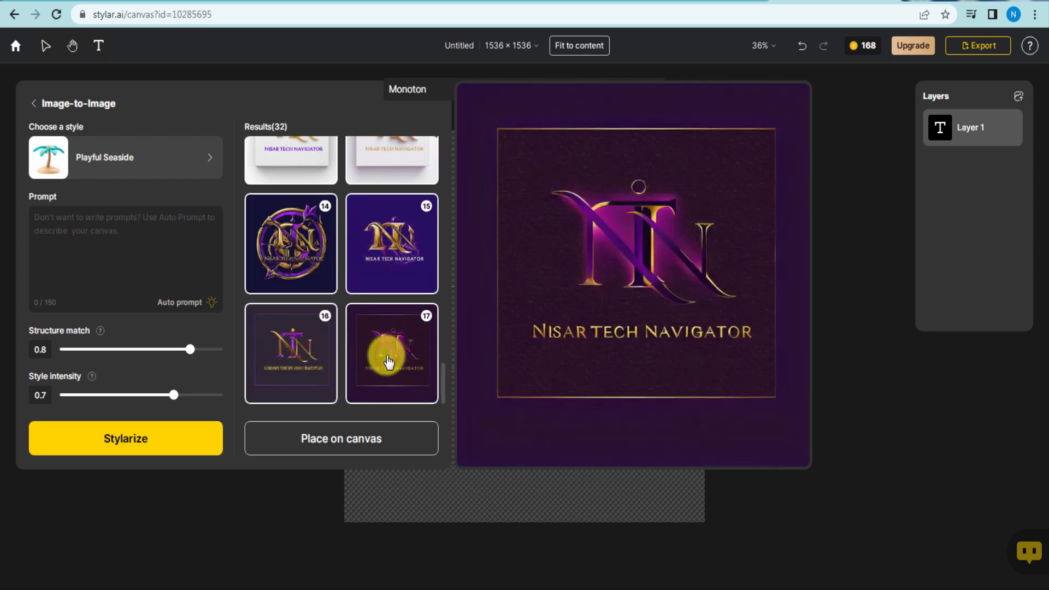
{"action": "left_click", "coordinate": [385, 440]}
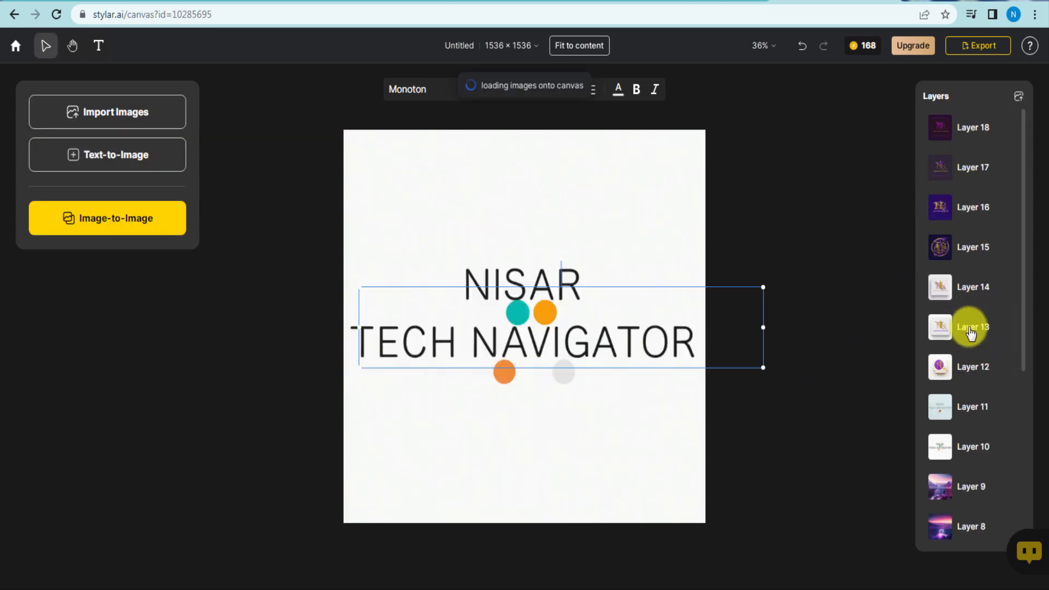
Export all layers as PNG files at 1x upscale with the watermark
{"action": "scroll", "coordinate": [977, 327], "scroll_direction": "down", "scroll_amount": 5}
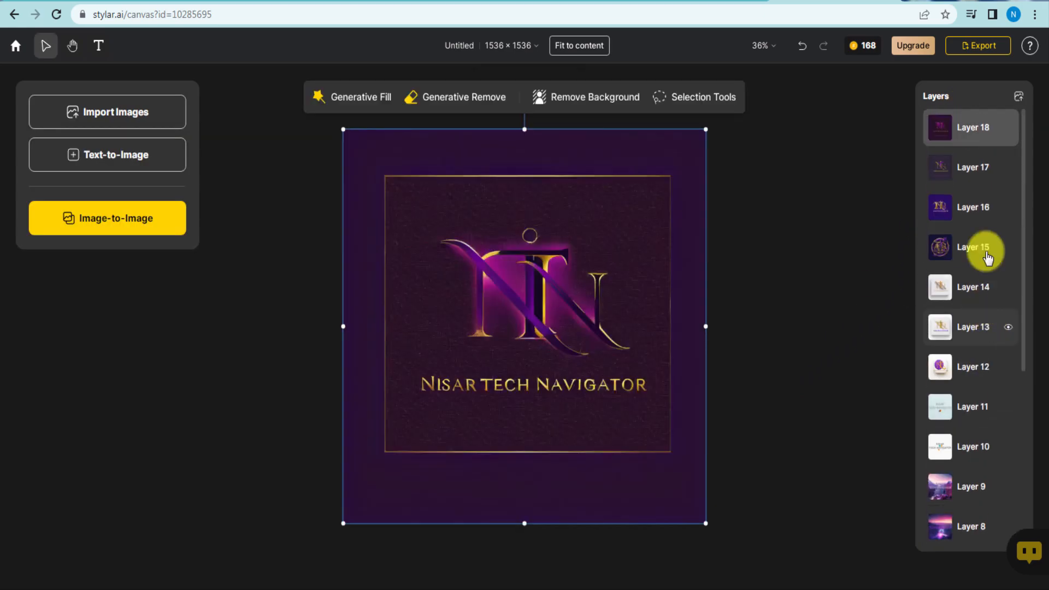
{"action": "left_click", "coordinate": [995, 48]}
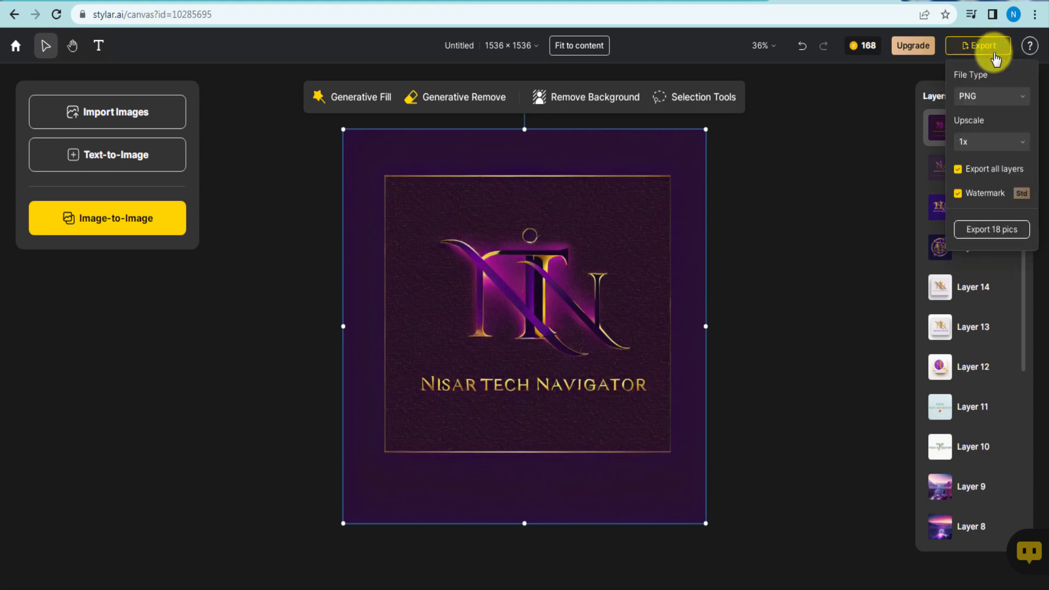
{"action": "left_click", "coordinate": [1001, 232]}
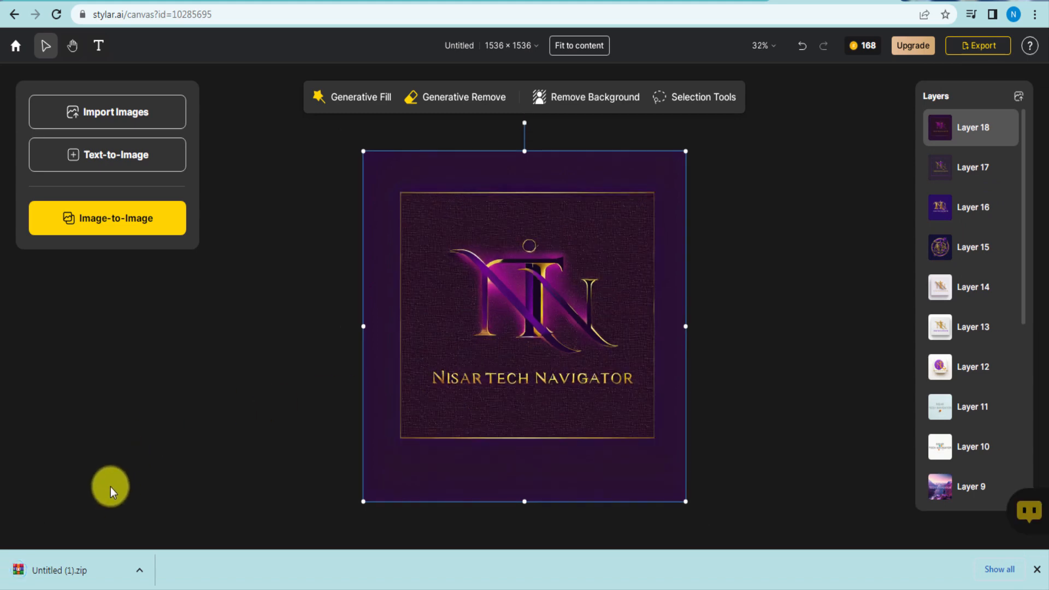
Open the downloaded Untitled (1).zip in WinRAR, dismiss the licence notice and open its Untitled folder
{"action": "left_click", "coordinate": [64, 570]}
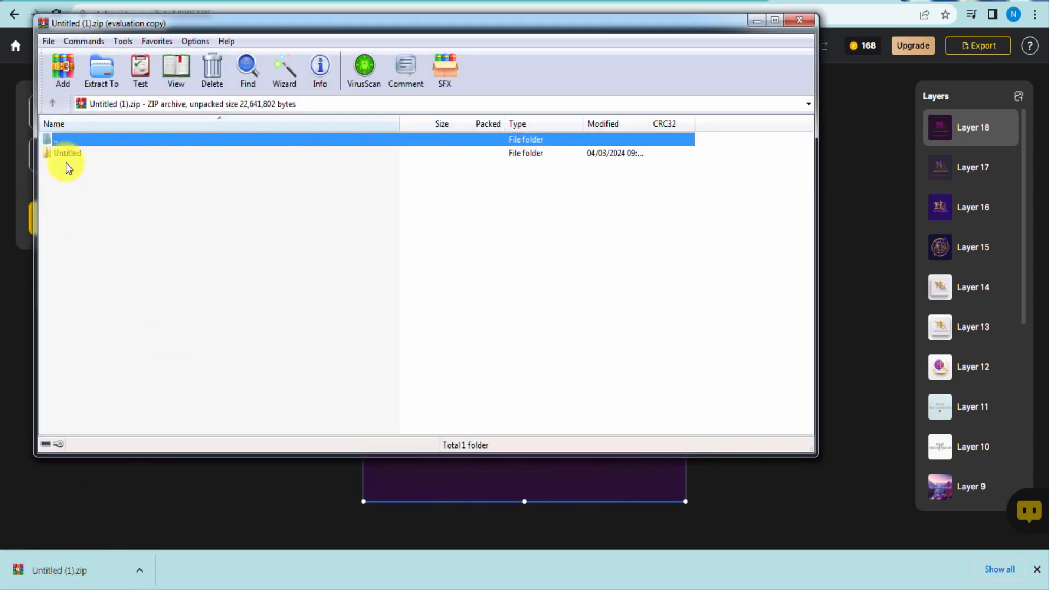
{"action": "left_click", "coordinate": [64, 155]}
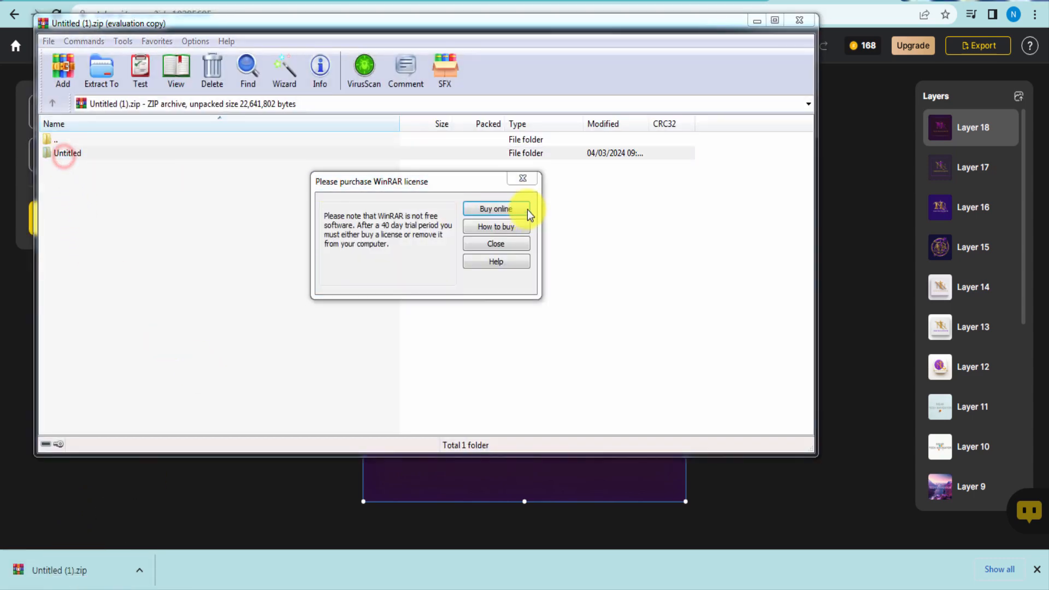
{"action": "left_click", "coordinate": [530, 178]}
{"action": "double_click", "coordinate": [56, 157]}
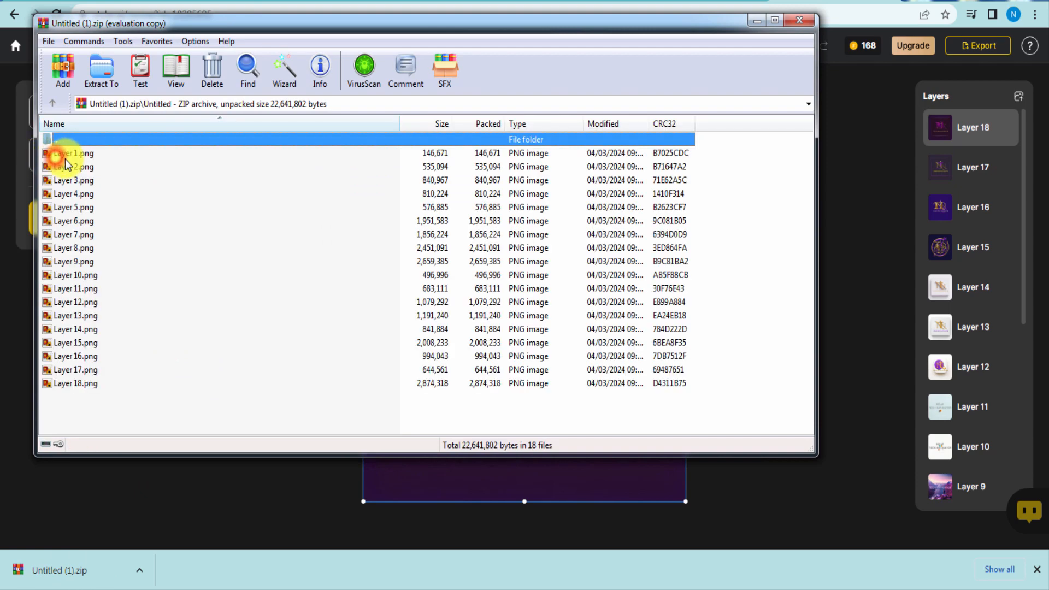
View the exported images Layer 1.png through Layer 5.png one after another
{"action": "double_click", "coordinate": [59, 155]}
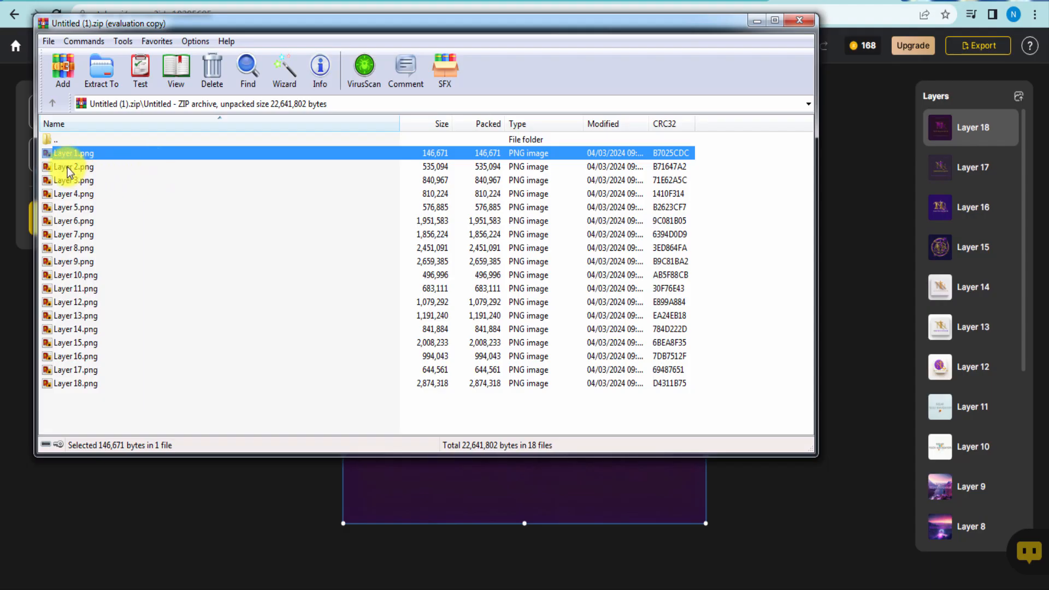
{"action": "double_click", "coordinate": [65, 166]}
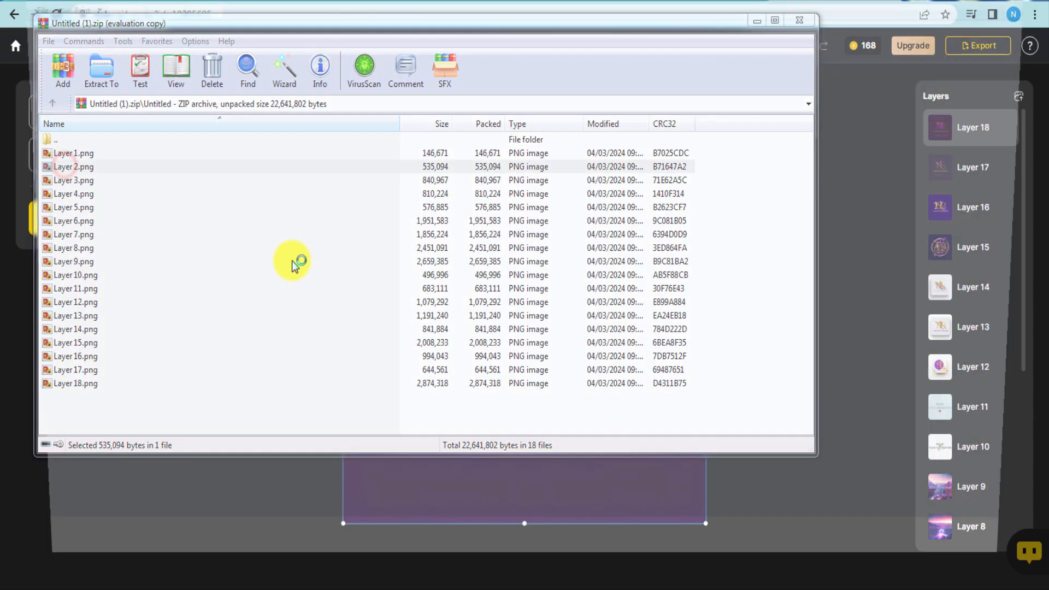
{"action": "double_click", "coordinate": [77, 180]}
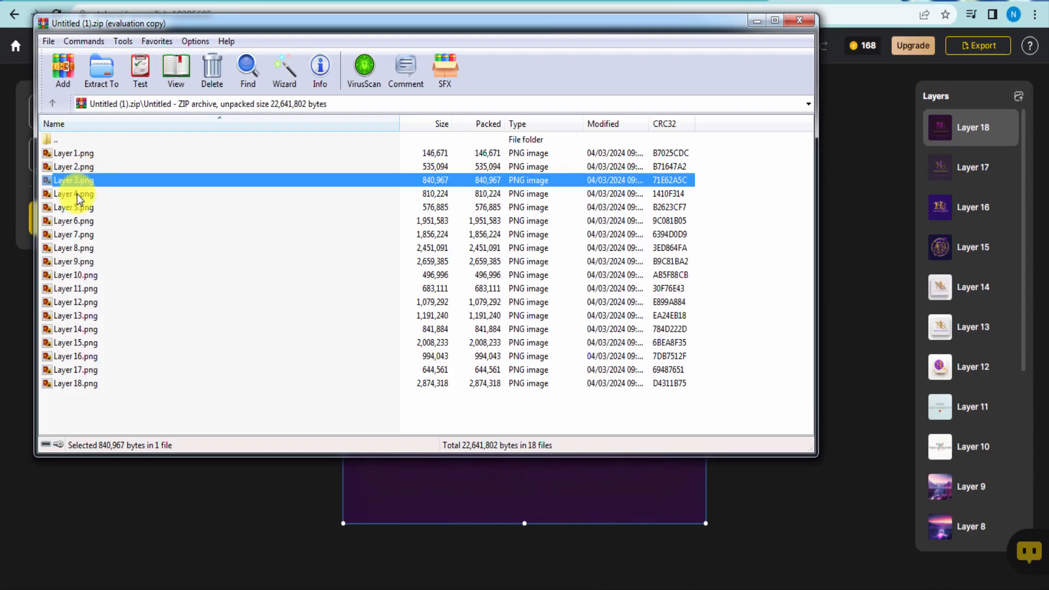
{"action": "double_click", "coordinate": [67, 196]}
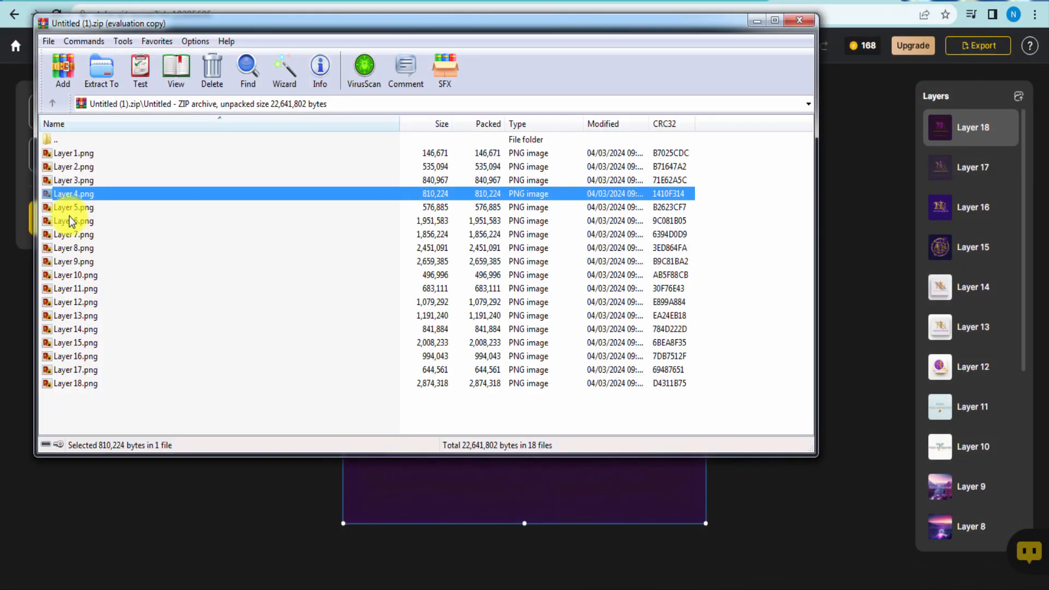
{"action": "double_click", "coordinate": [69, 213]}
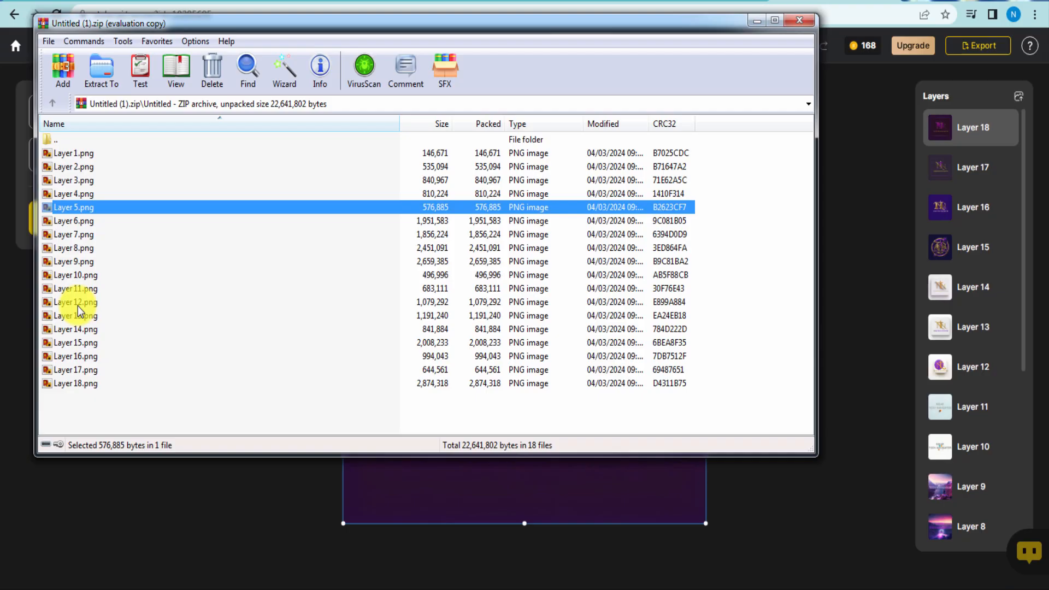
View the exported images Layer 11.png, Layer 16.png and Layer 18.png
{"action": "double_click", "coordinate": [87, 288]}
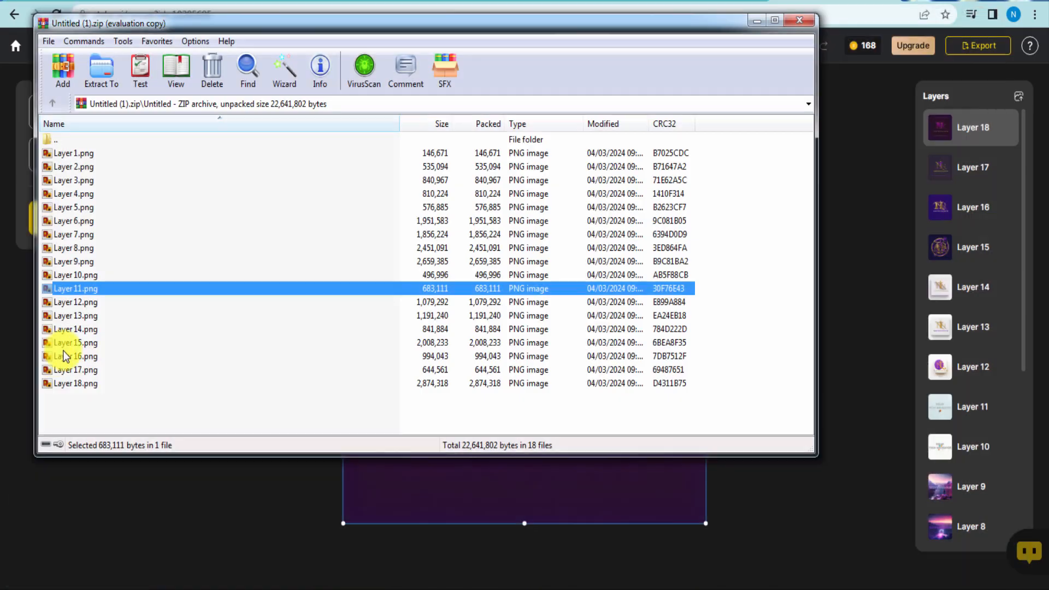
{"action": "left_click", "coordinate": [64, 352]}
{"action": "double_click", "coordinate": [64, 352]}
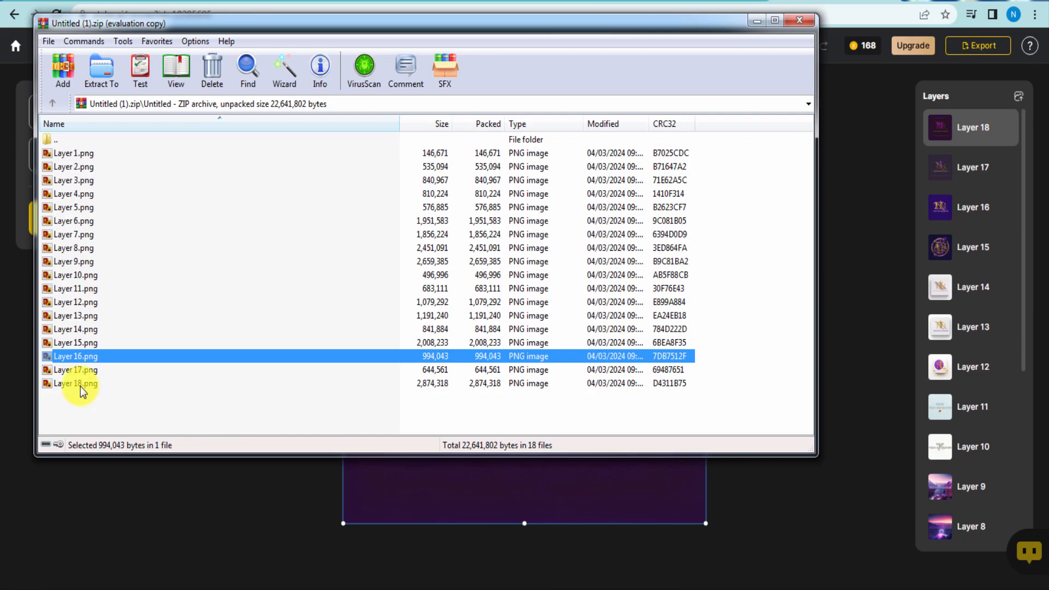
{"action": "double_click", "coordinate": [80, 385]}
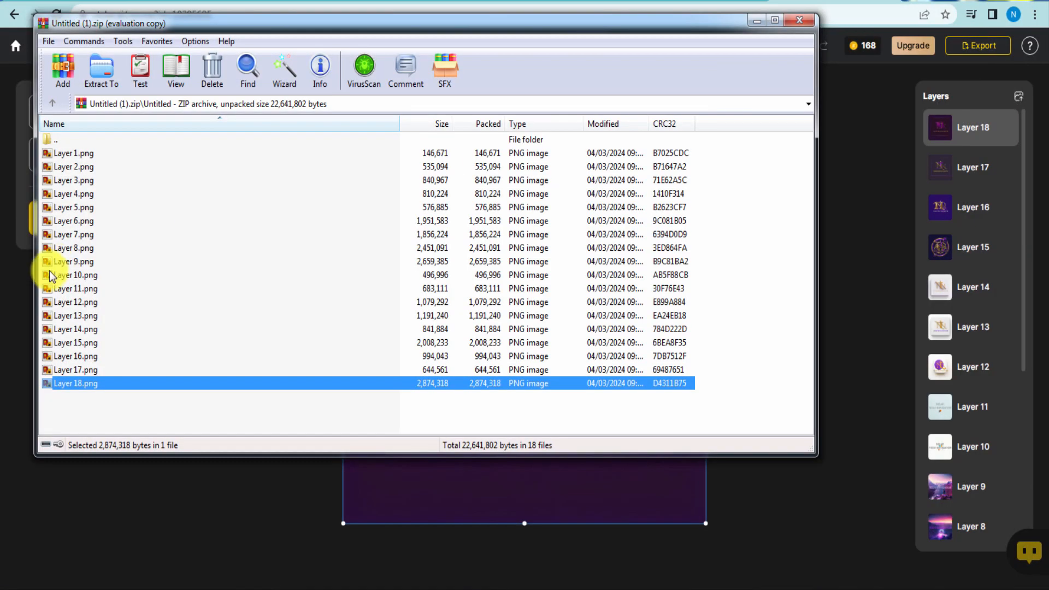
View Layer 15.png, Layer 16.png and Layer 17.png, examining the gold and purple monogram in Layer 17.png up close
{"action": "double_click", "coordinate": [67, 346]}
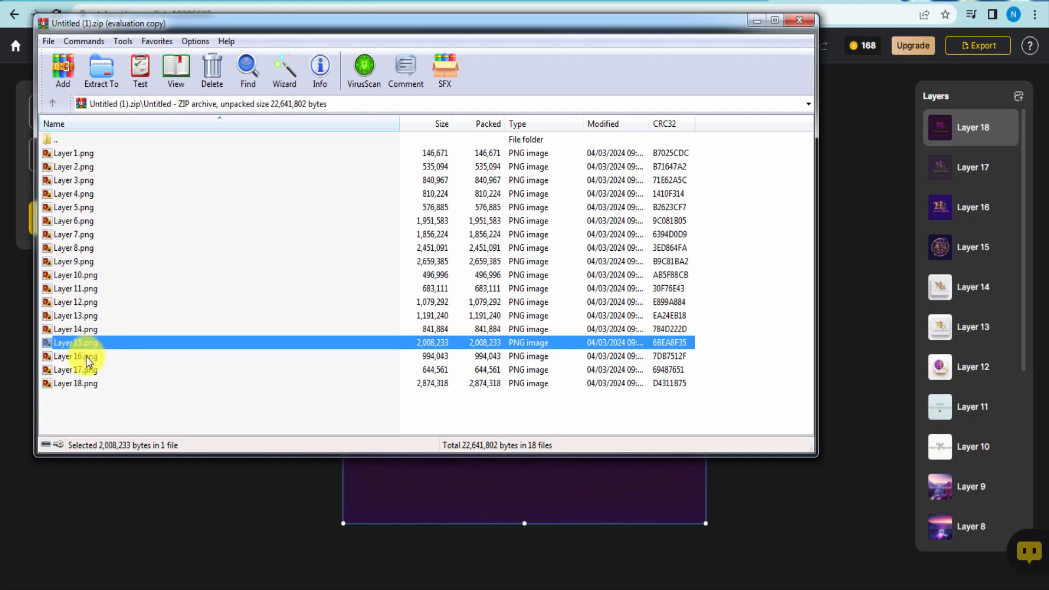
{"action": "double_click", "coordinate": [86, 358]}
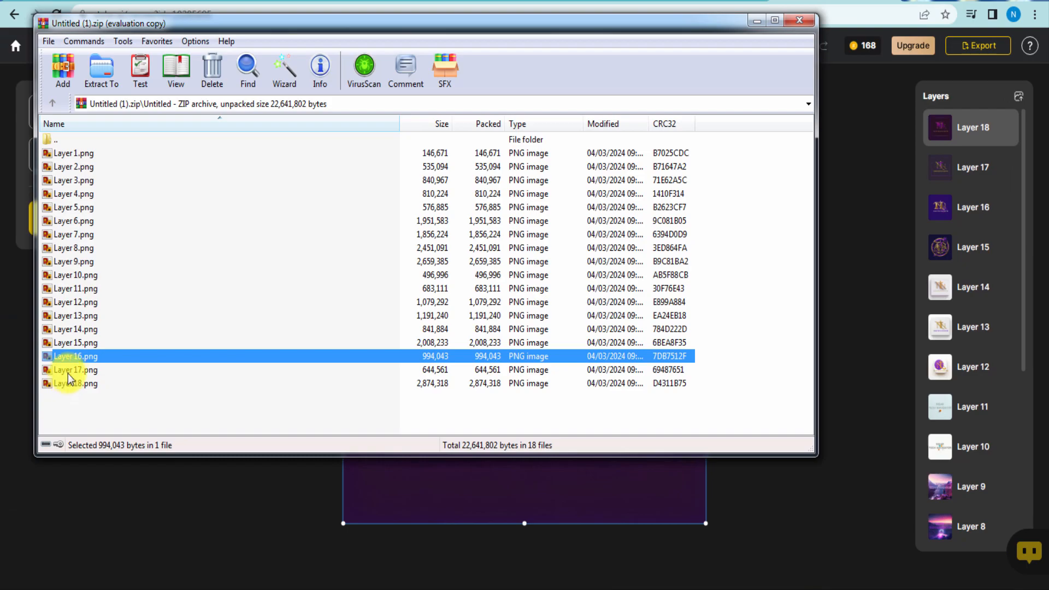
{"action": "double_click", "coordinate": [68, 372]}
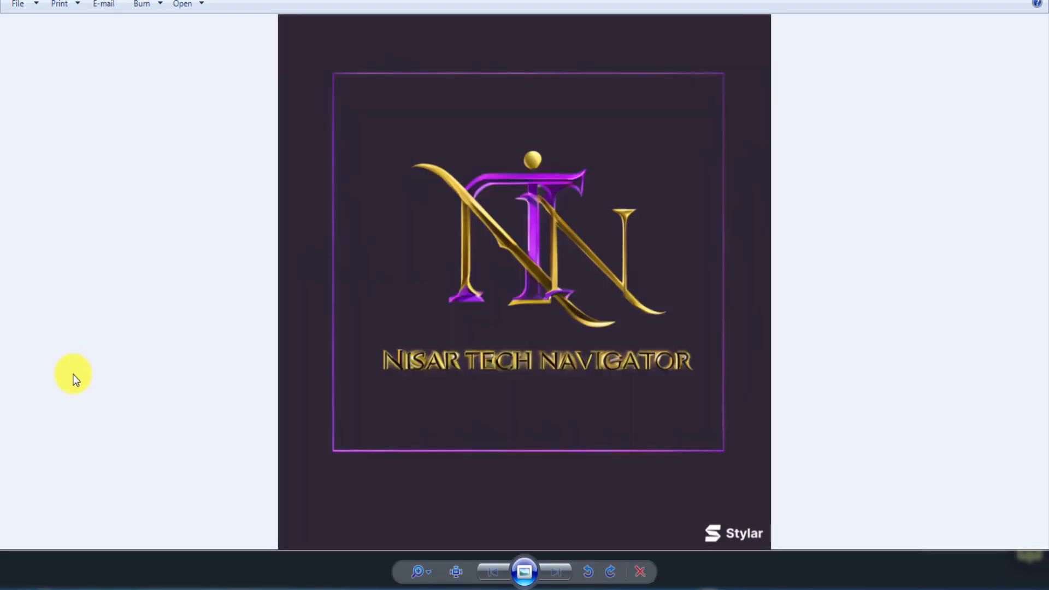
{"action": "scroll", "coordinate": [597, 326], "scroll_direction": "up", "scroll_amount": 2}
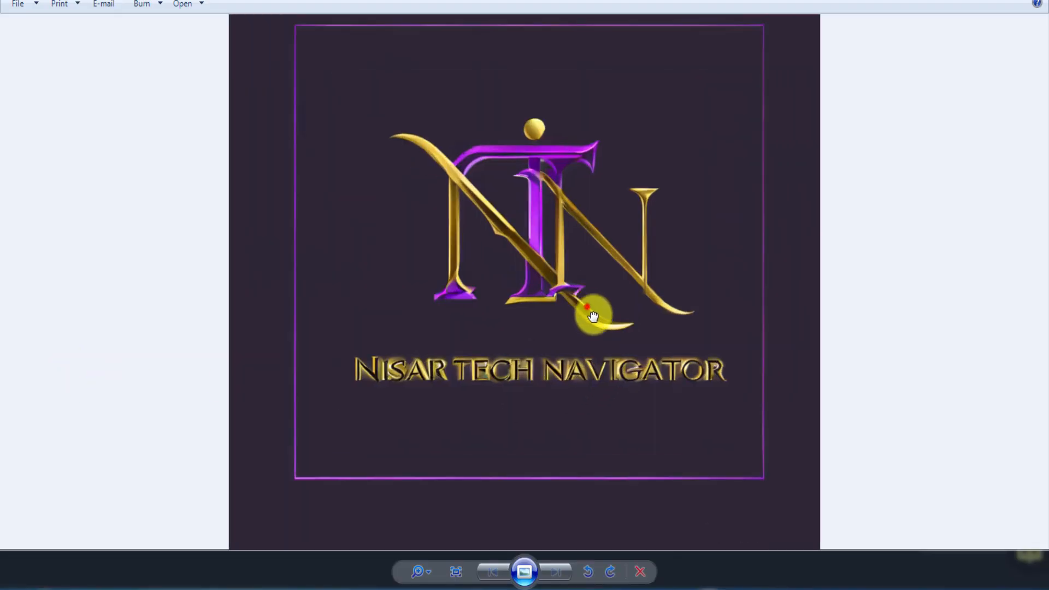